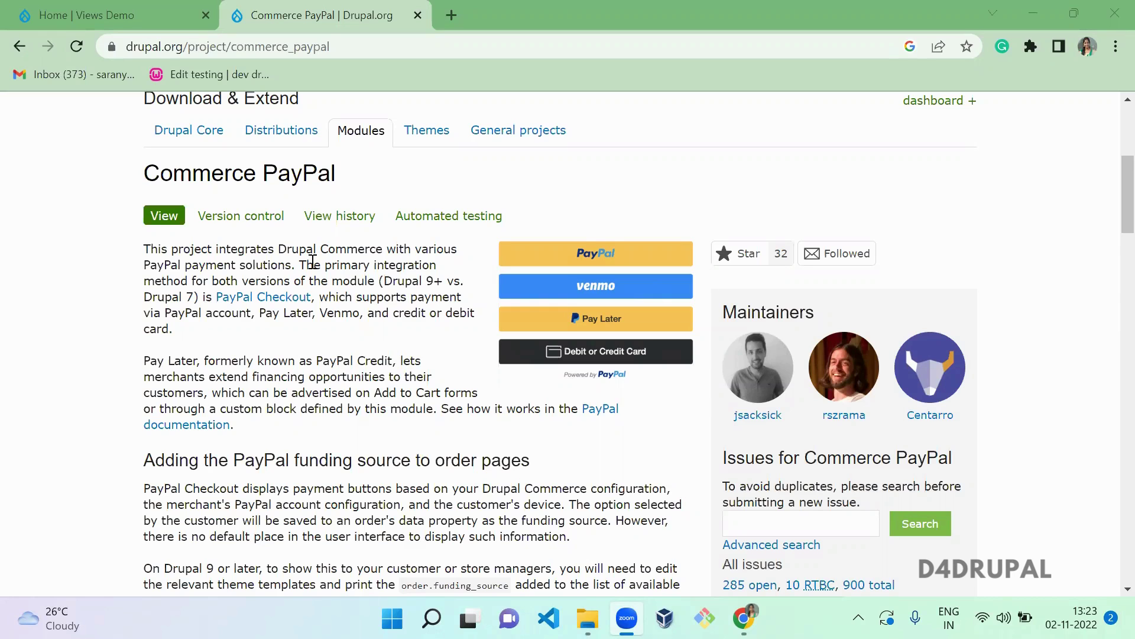
- Leave the Drupal.org Commerce PayPal project page for the local Views Demo home tab
left_click(9, 6)
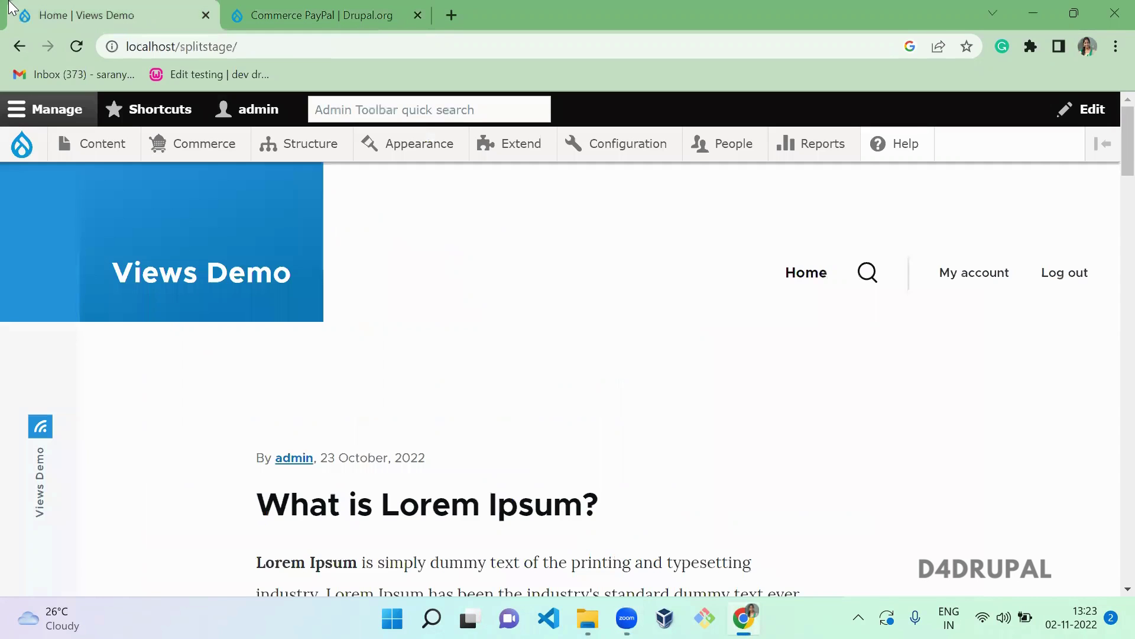
left_click(304, 11)
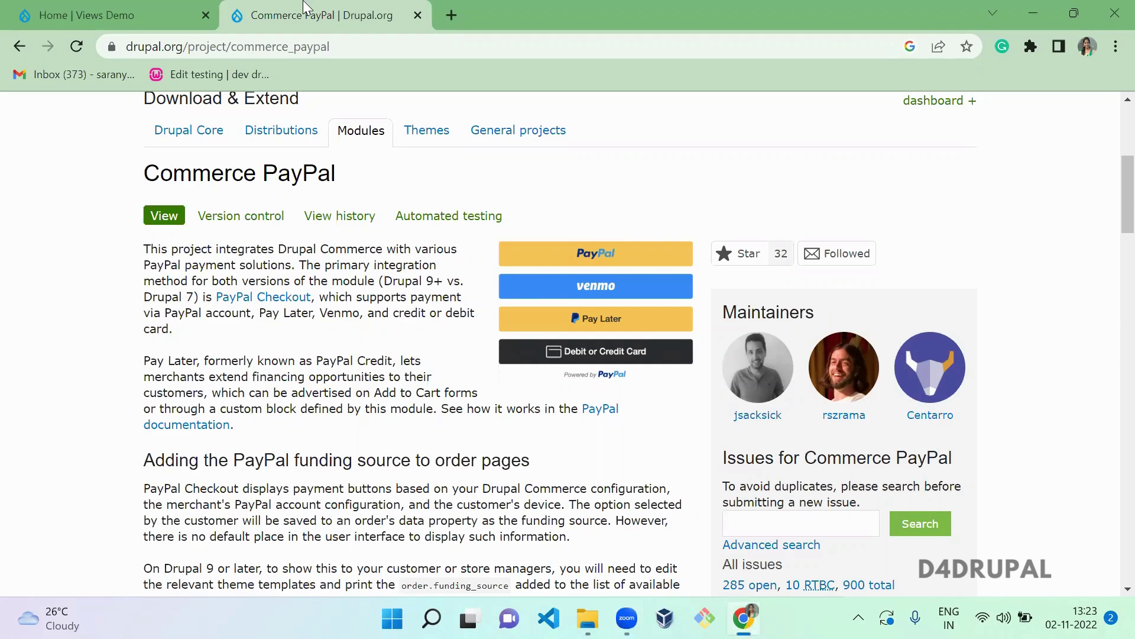
left_click(79, 10)
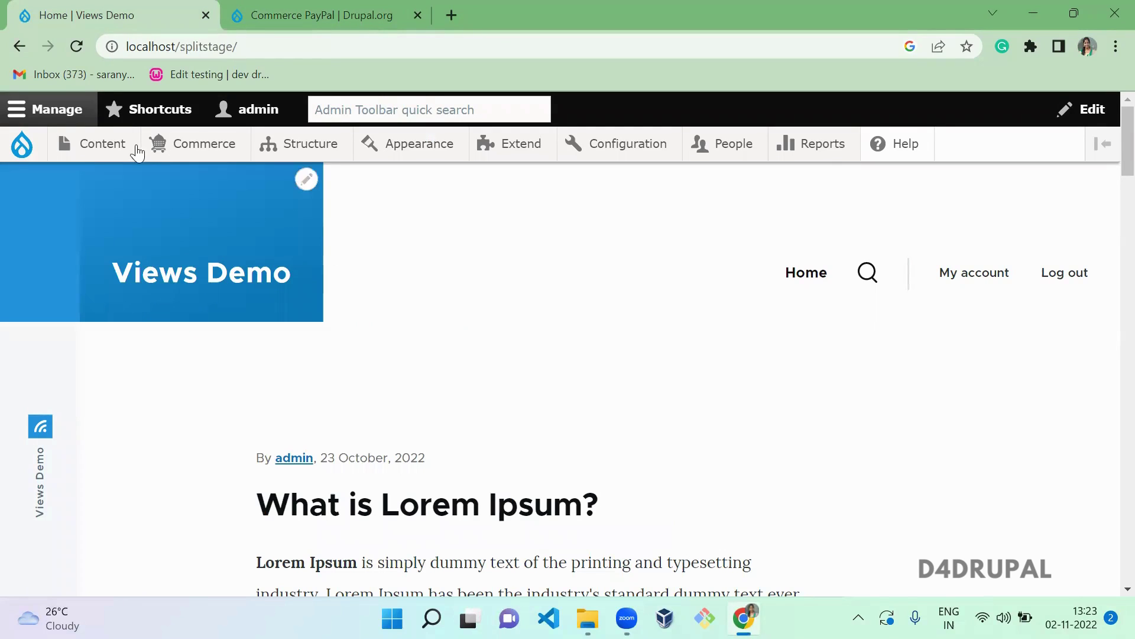
- Go to the Payment gateways admin page and start adding a new payment gateway
mouse_move(178, 144)
mouse_move(220, 322)
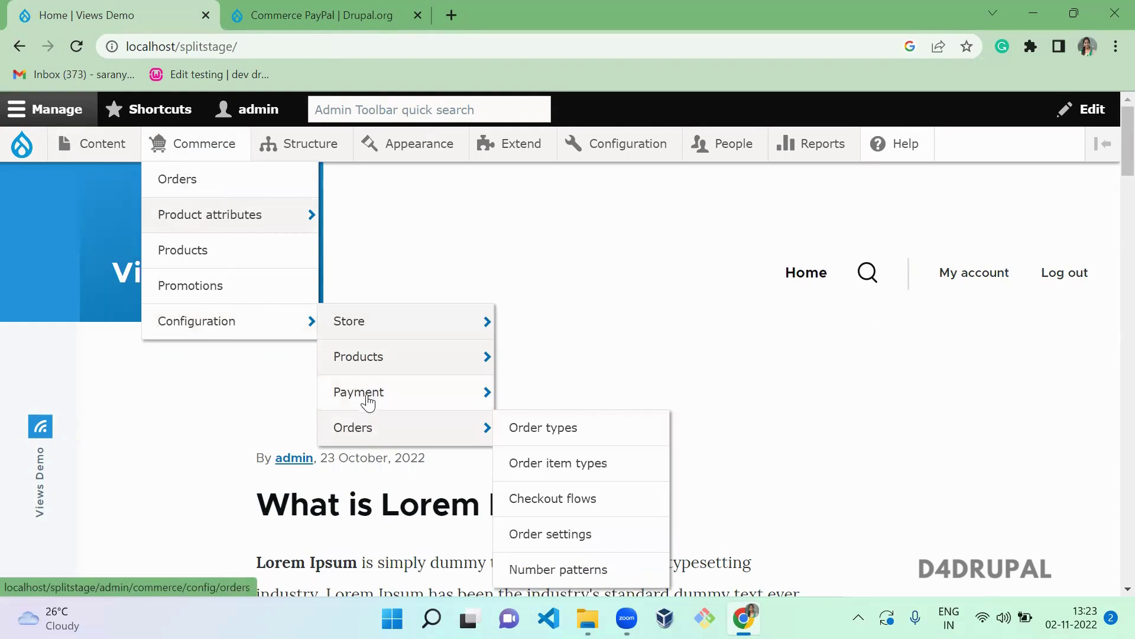
mouse_move(368, 396)
left_click(550, 404)
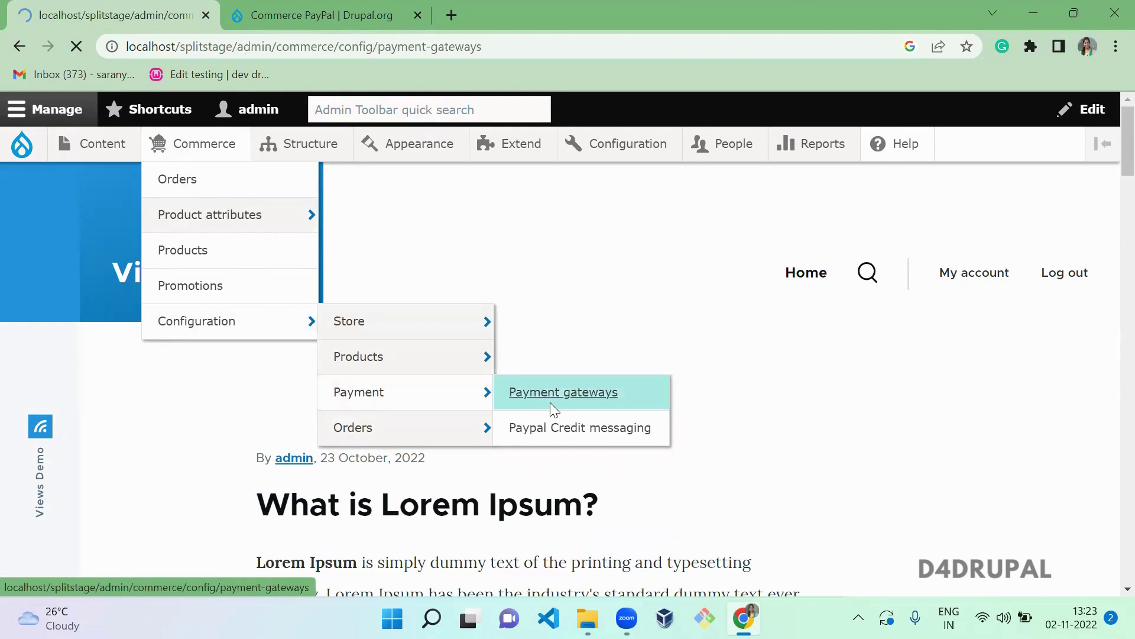
left_click(148, 315)
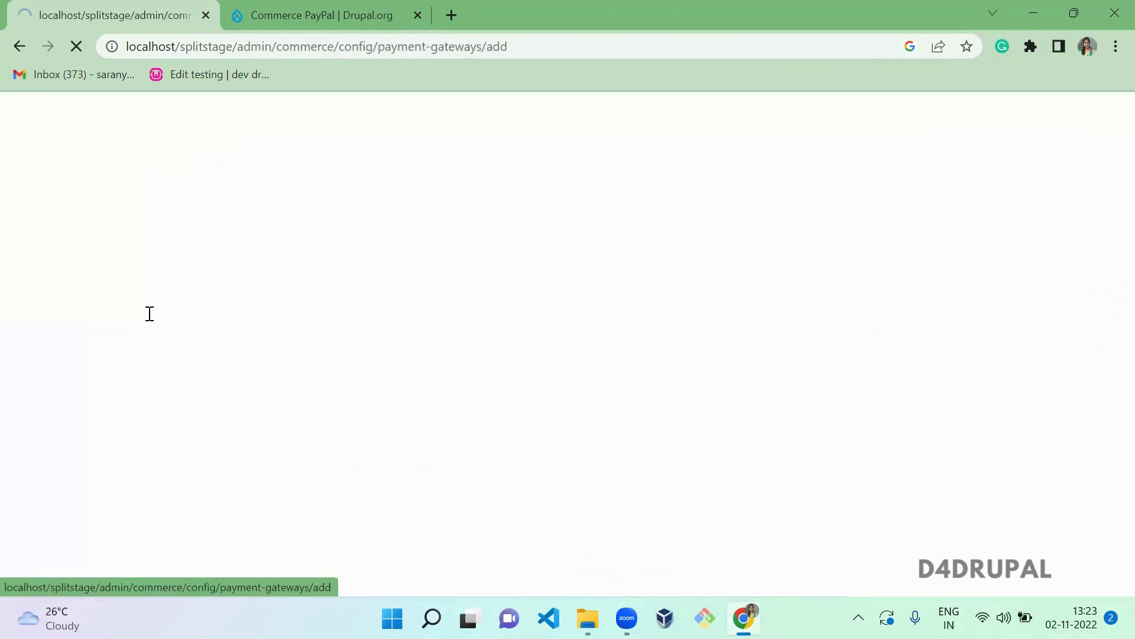
- Name the new gateway 'Paypal Payment checkout'
left_click(184, 344)
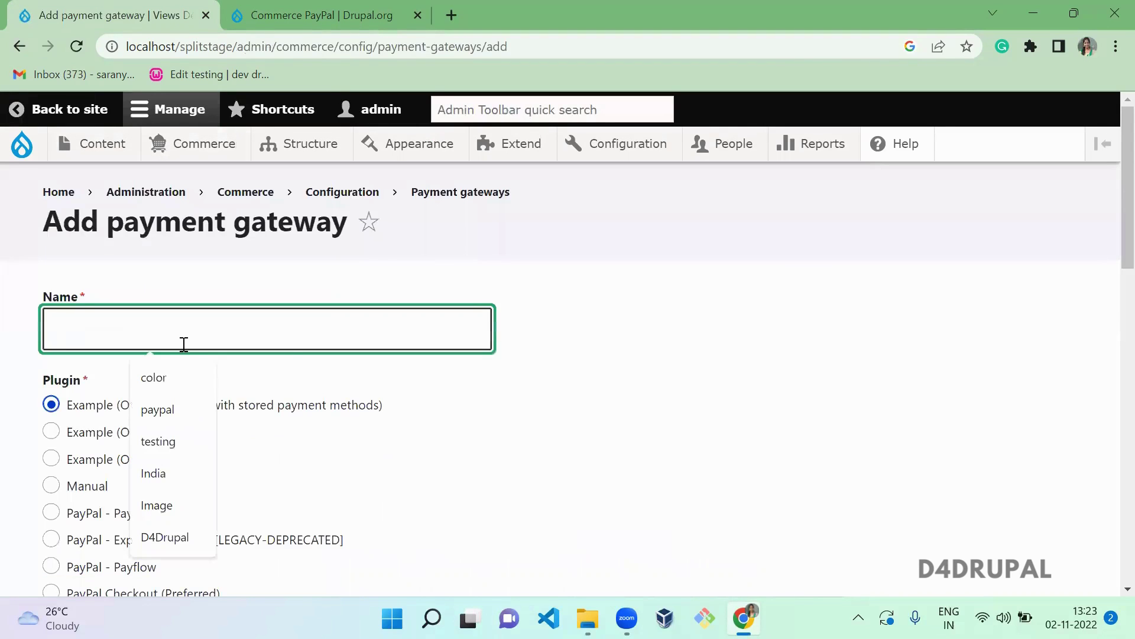
type("Paypal")
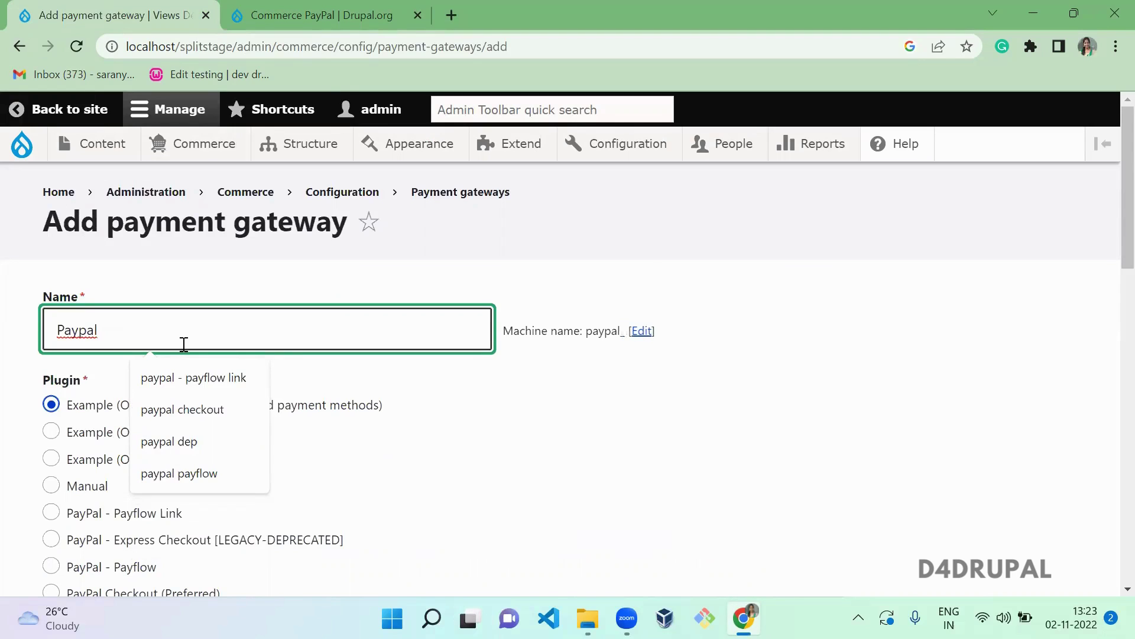
type(" PAyment")
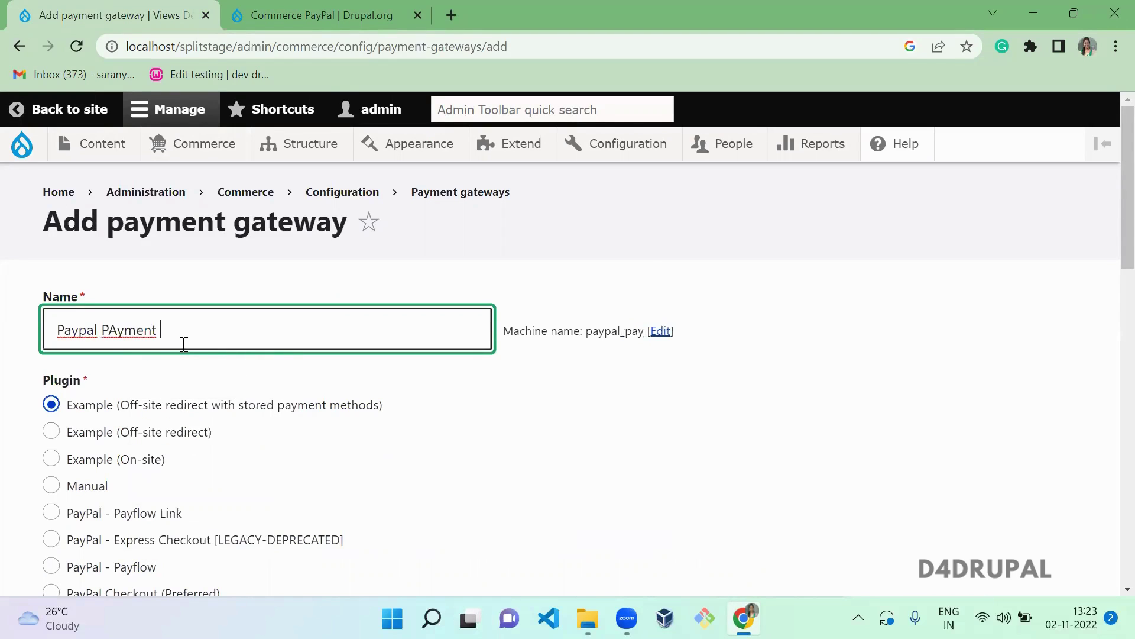
key("BackSpace")
key("BackSpace")
key("BackSpace")
key("BackSpace")
key("BackSpace")
key("BackSpace")
key("BackSpace")
key("BackSpace")
key("BackSpace")
type("Paypal")
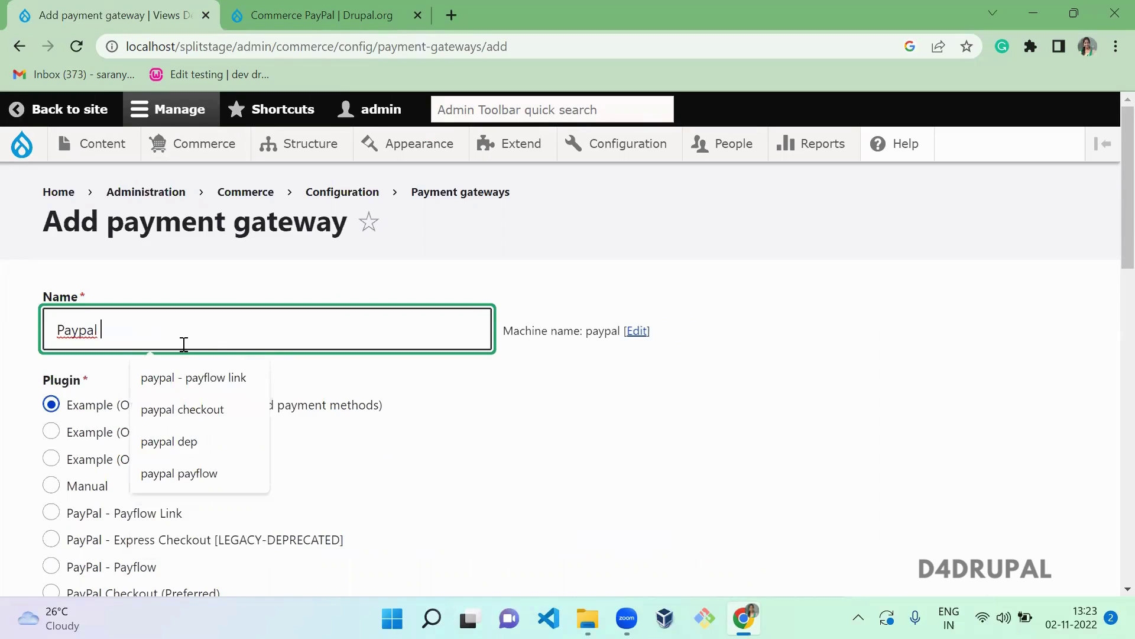
type("Paymen")
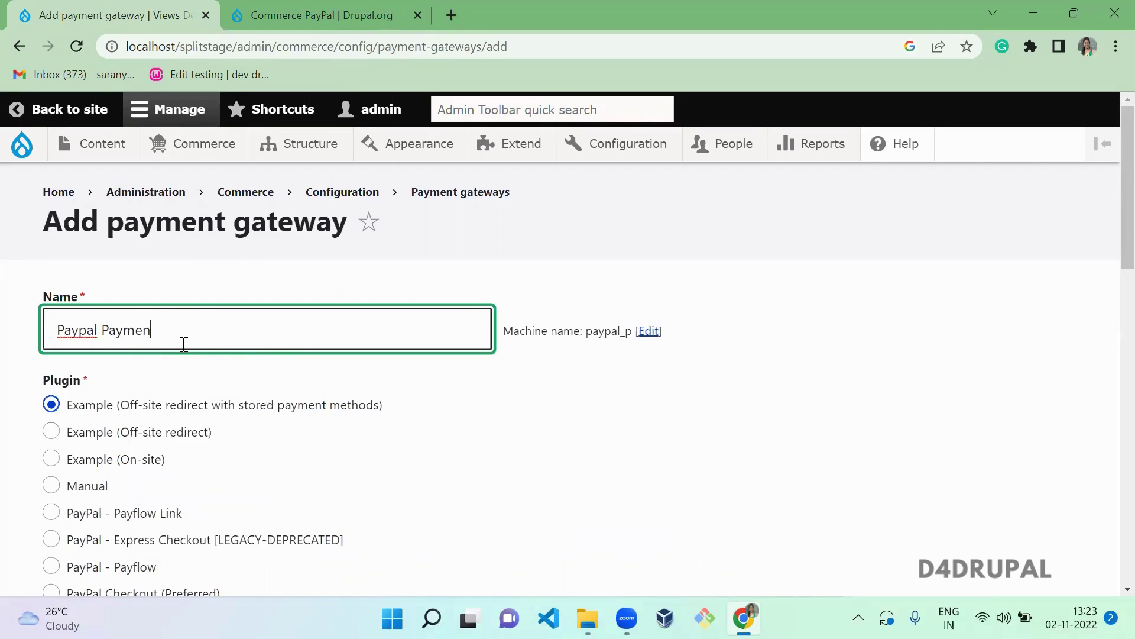
type("t checkout")
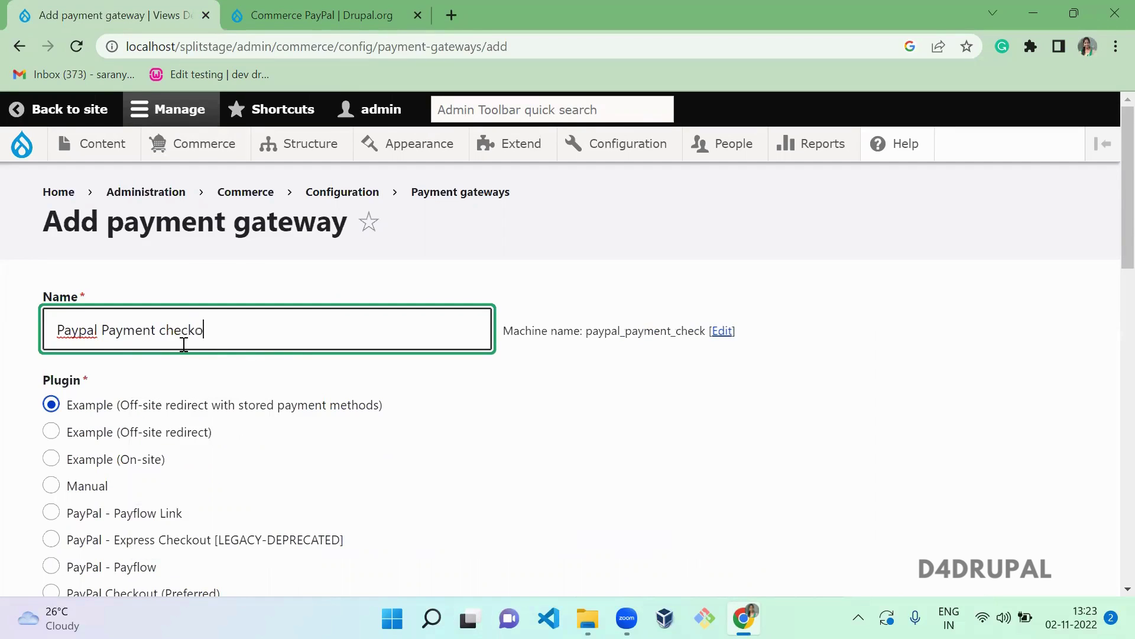
left_click(286, 438)
- Choose the PayPal Checkout (Preferred) plugin and keep the gateway mode on Sandbox
scroll(288, 440, "down", 1)
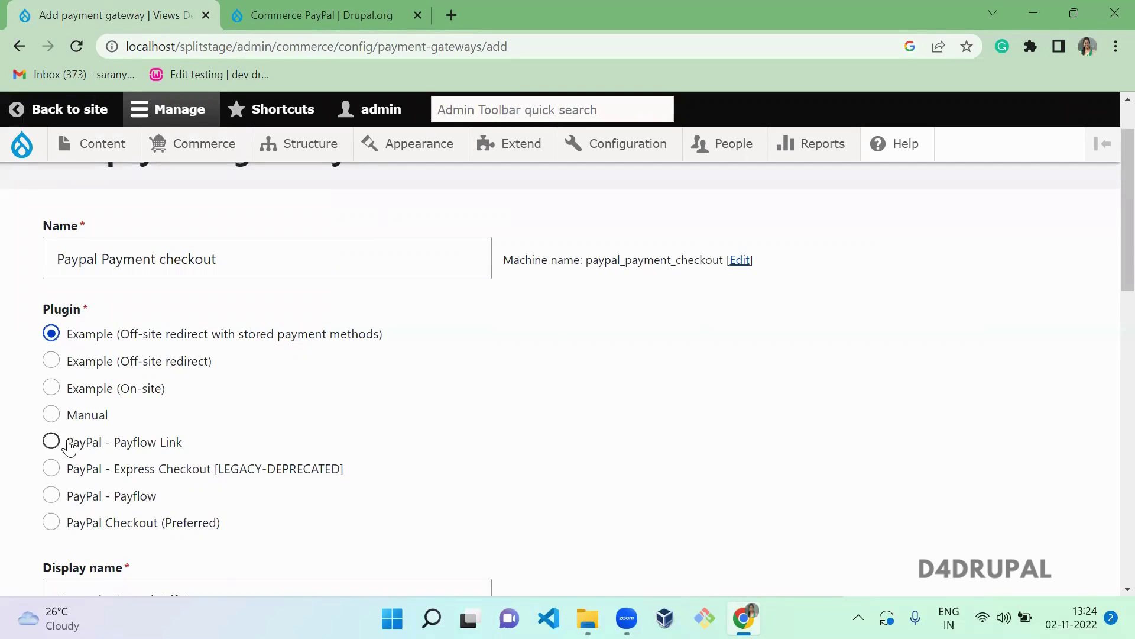
left_click_drag(68, 443, 239, 540)
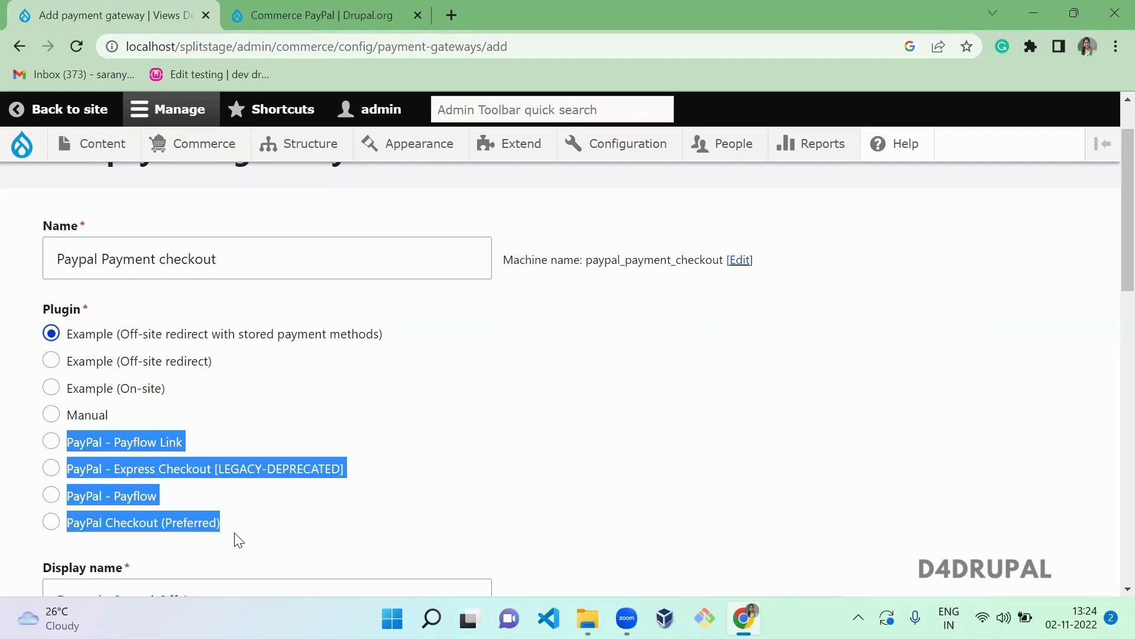
left_click(124, 523)
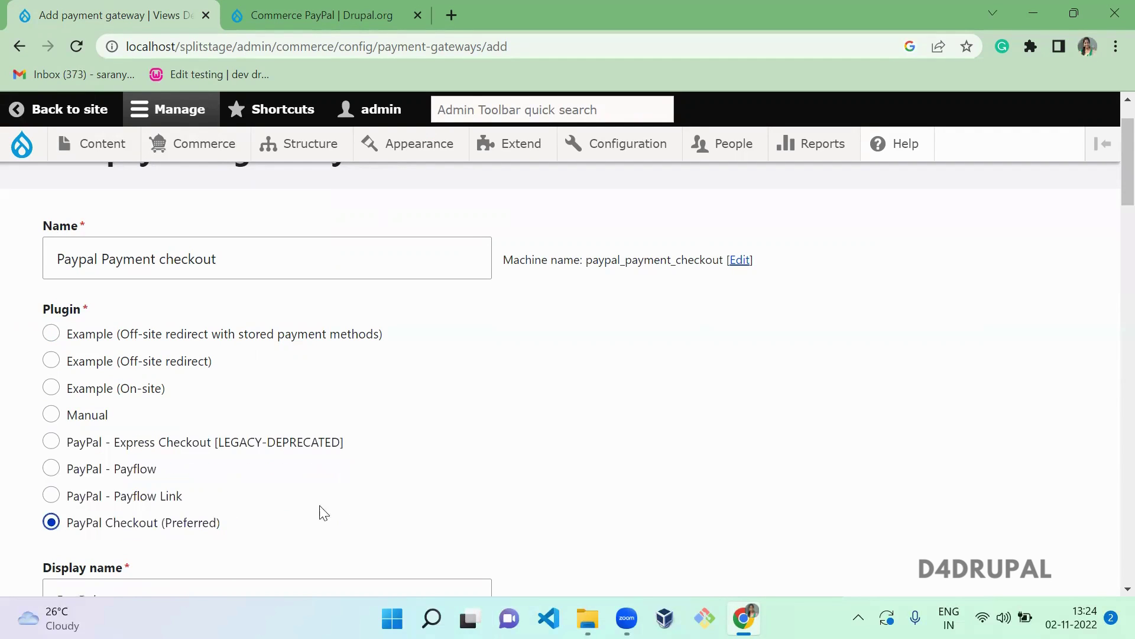
scroll(391, 507, "down", 7)
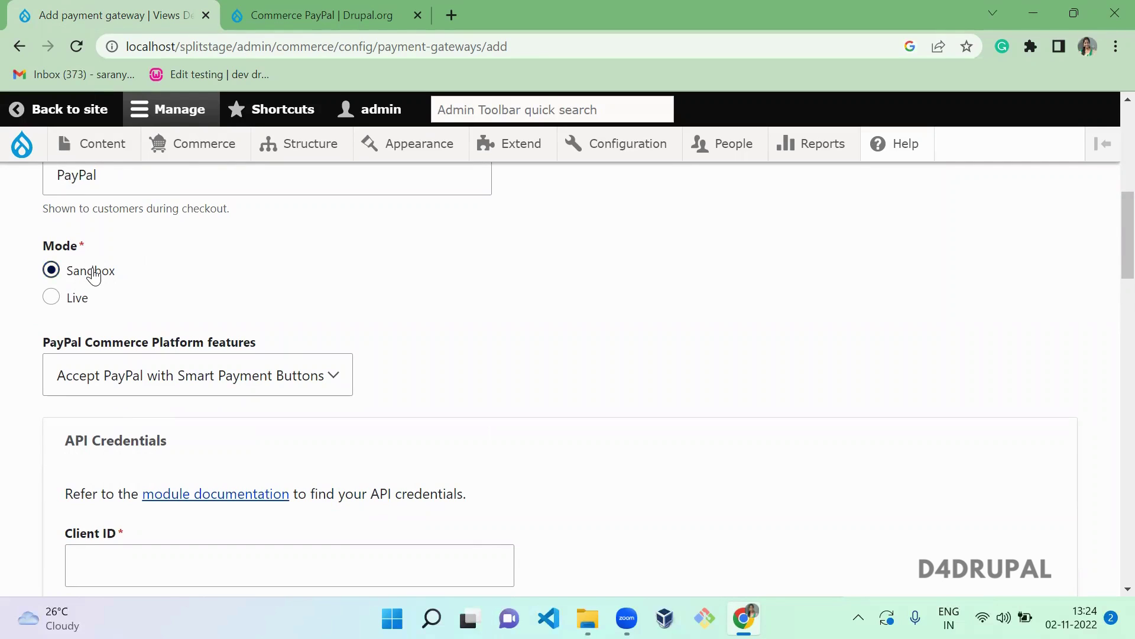
left_click(72, 298)
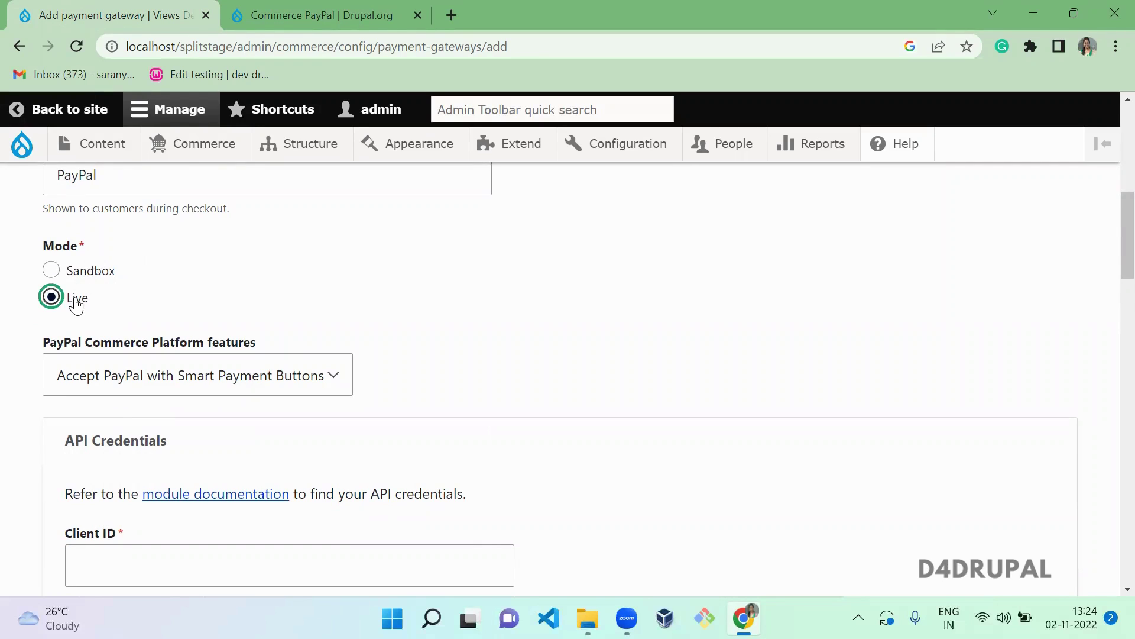
left_click(76, 273)
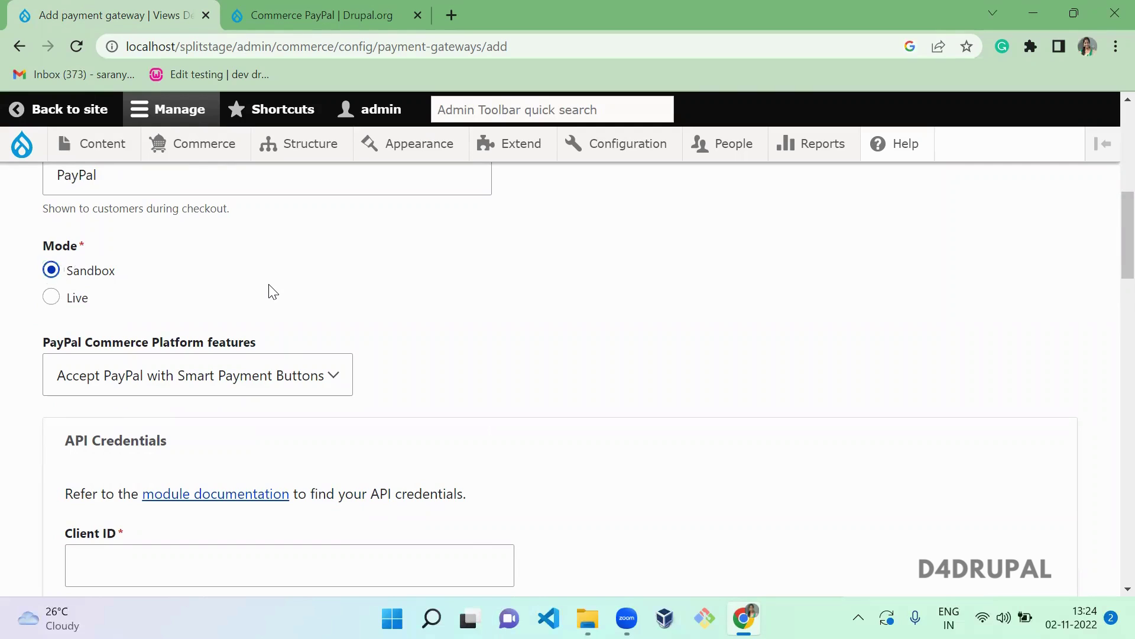
scroll(272, 291, "down", 2)
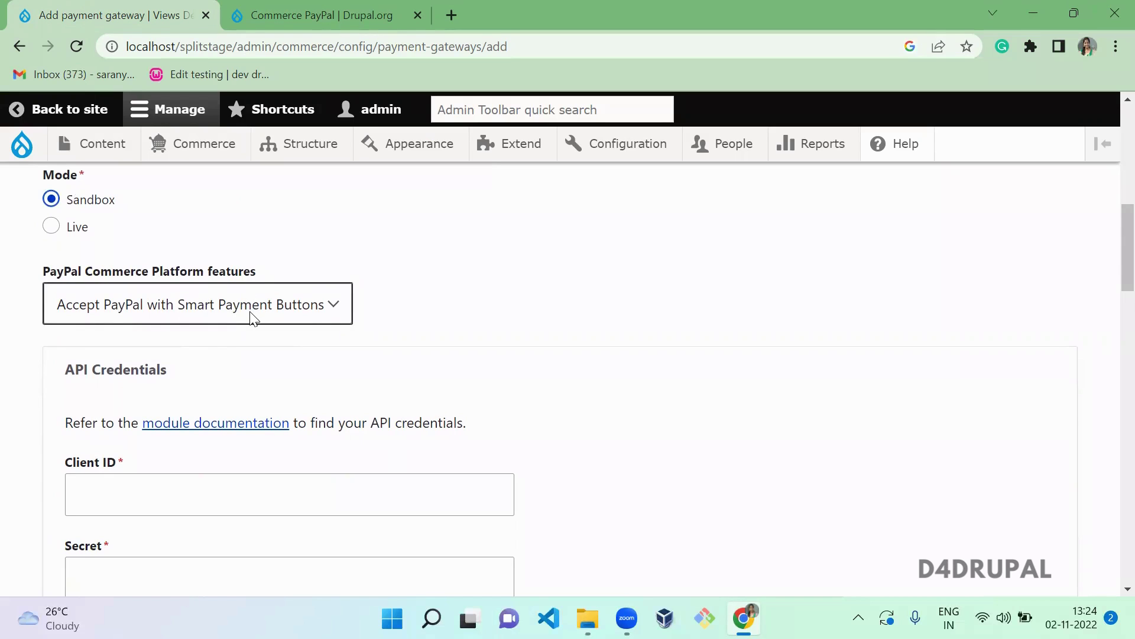
scroll(527, 288, "down", 2)
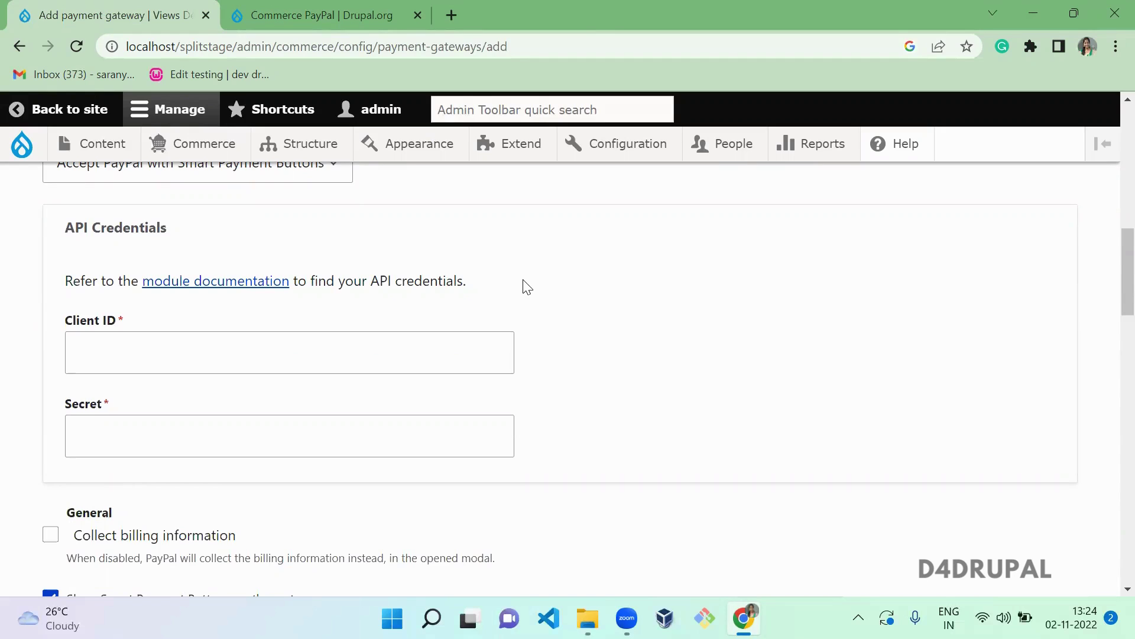
- Open paypal.com in a new tab and log in with the saved credentials
key("ctrl+t")
type("pay")
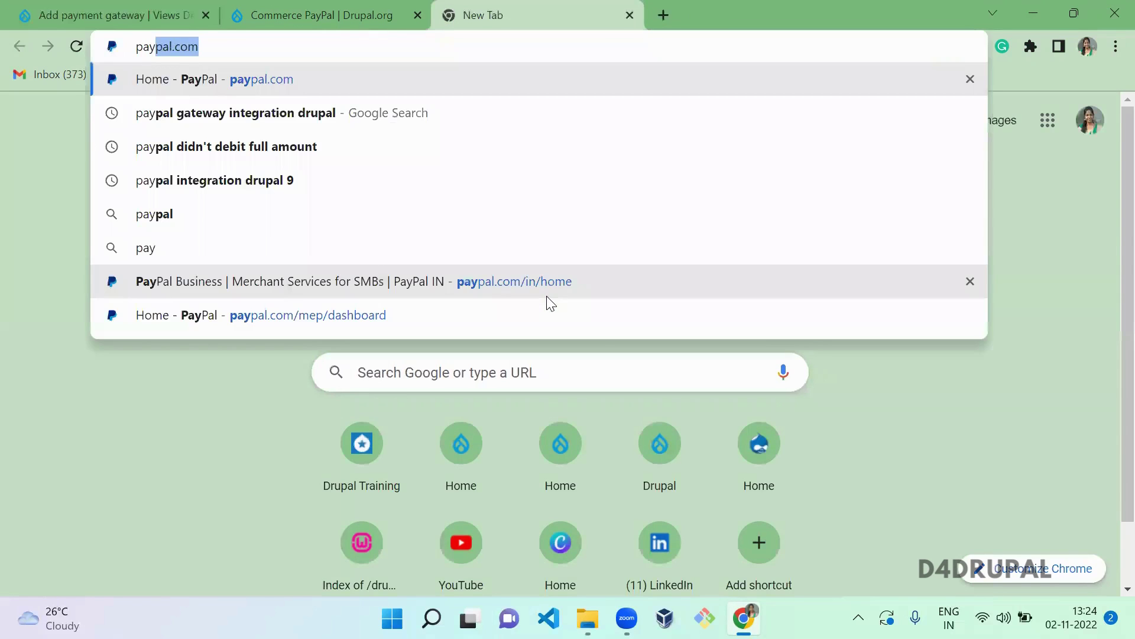
key("Return")
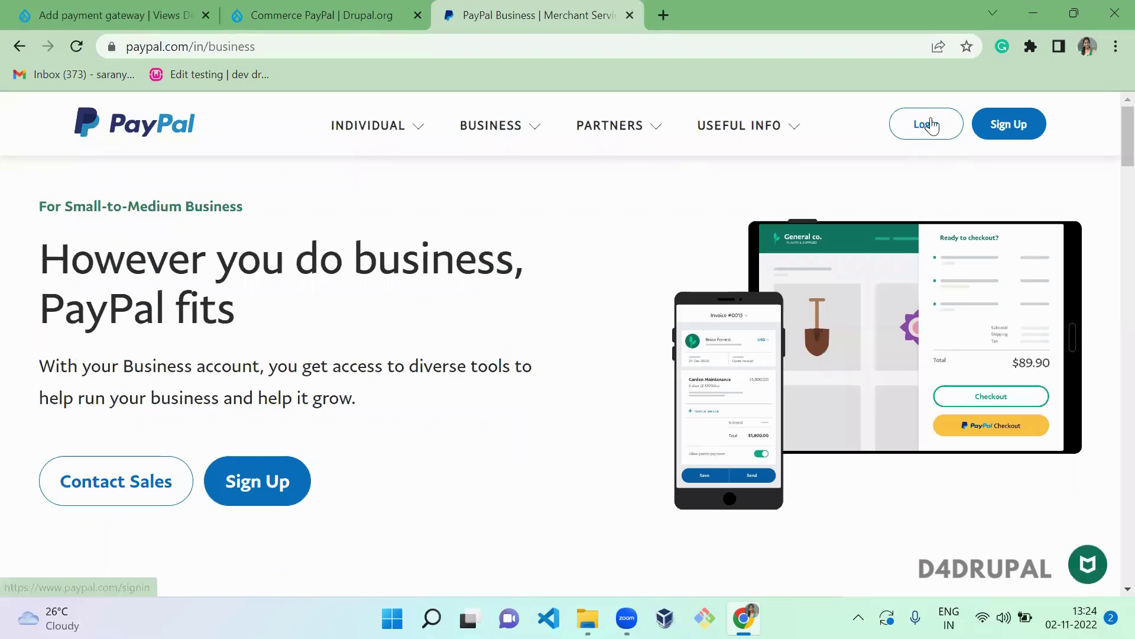
left_click(930, 125)
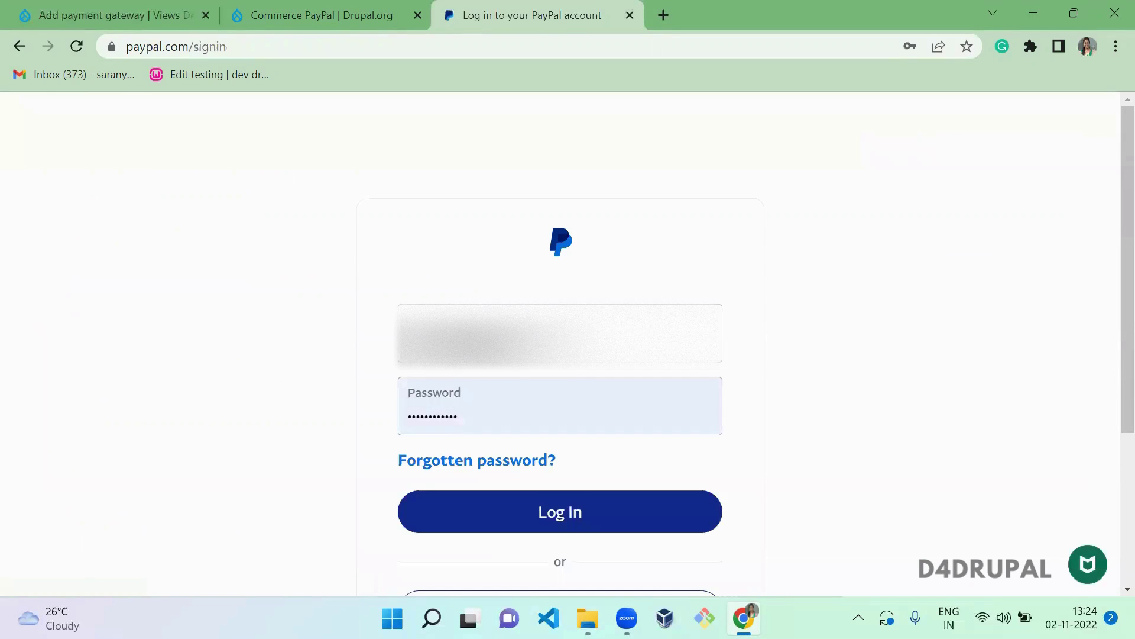
left_click(532, 333)
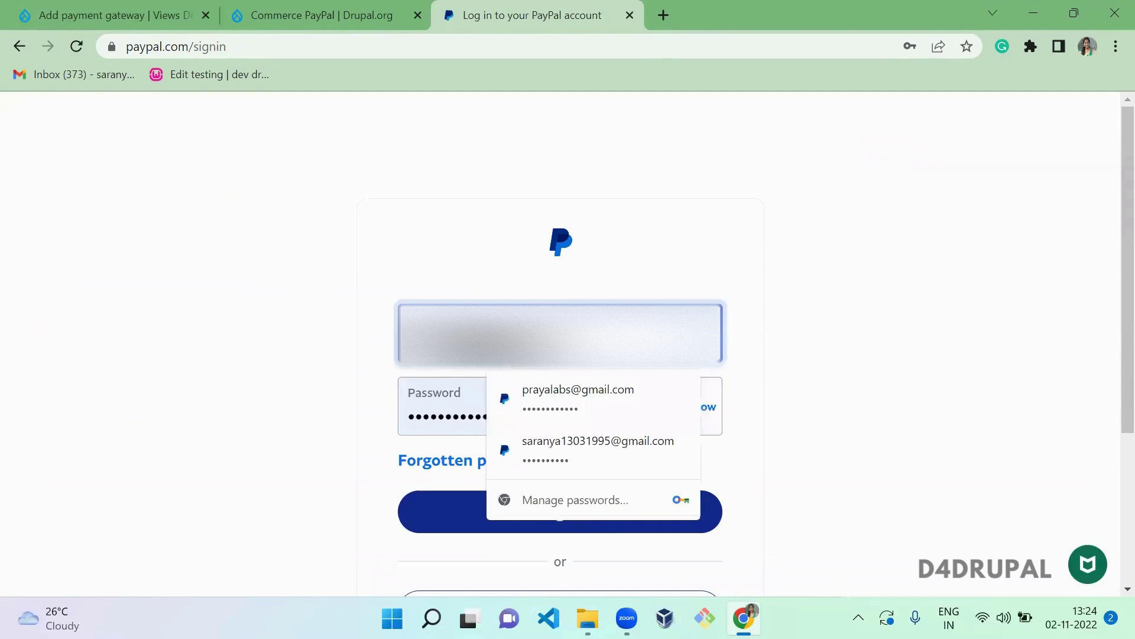
left_click(885, 357)
left_click(597, 519)
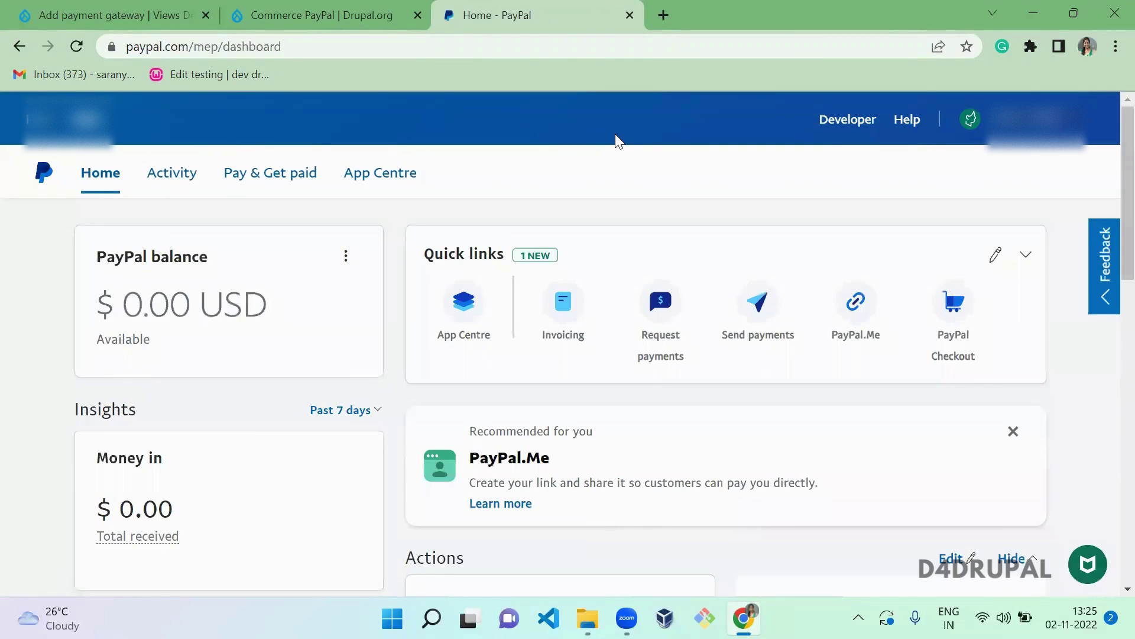
- Go to the PayPal Developer dashboard and open the Sandbox test accounts list
left_click(846, 126)
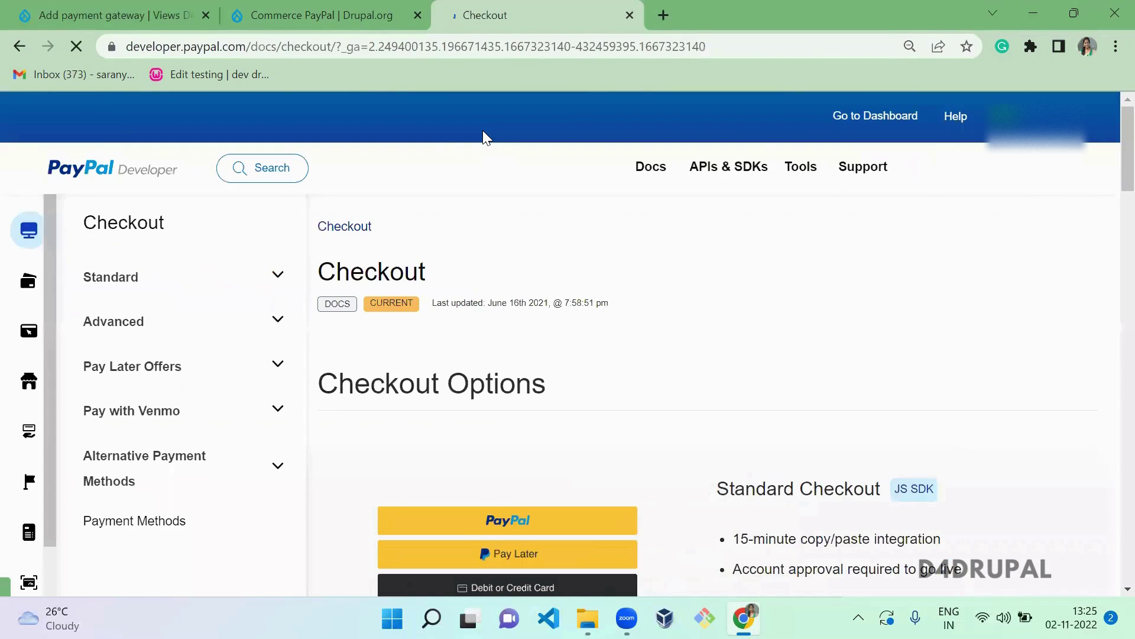
mouse_move(841, 134)
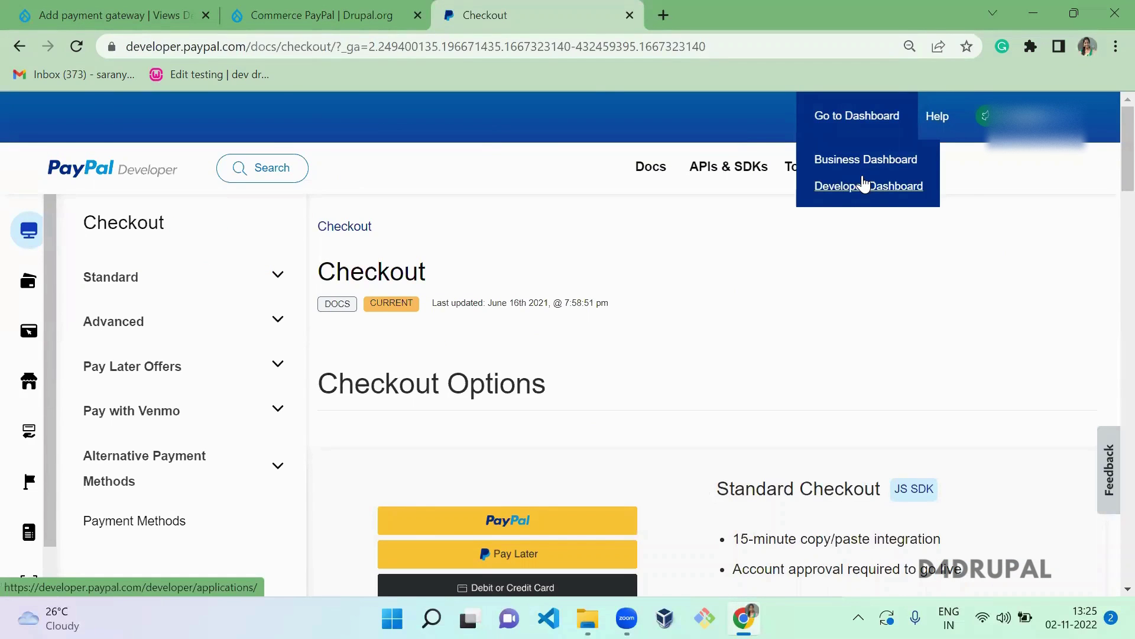
left_click(857, 188)
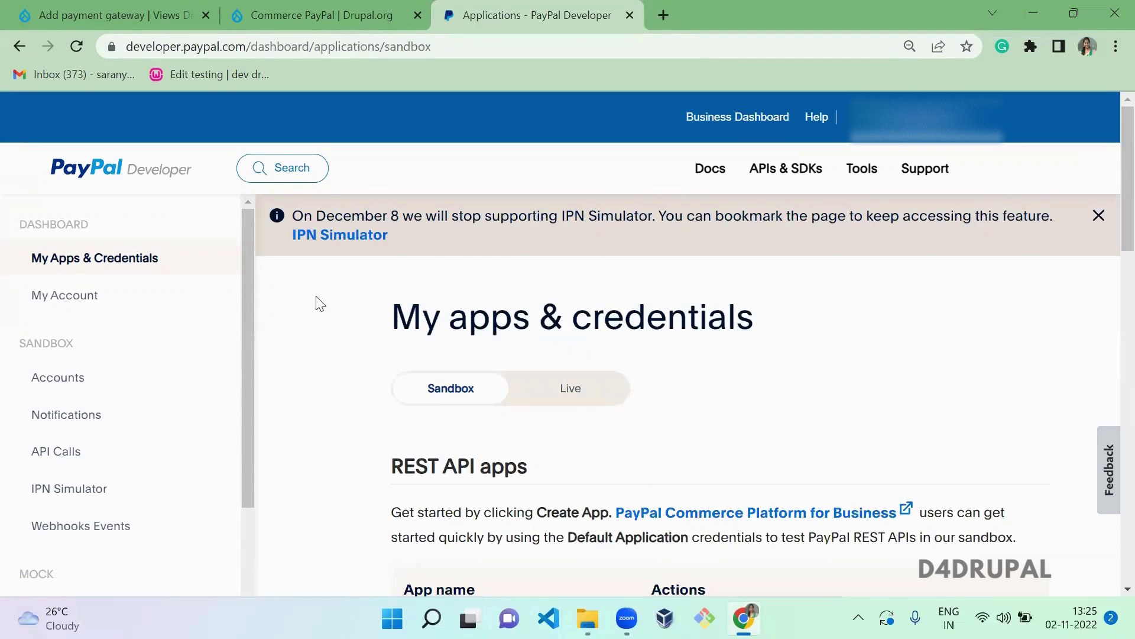
left_click(80, 383)
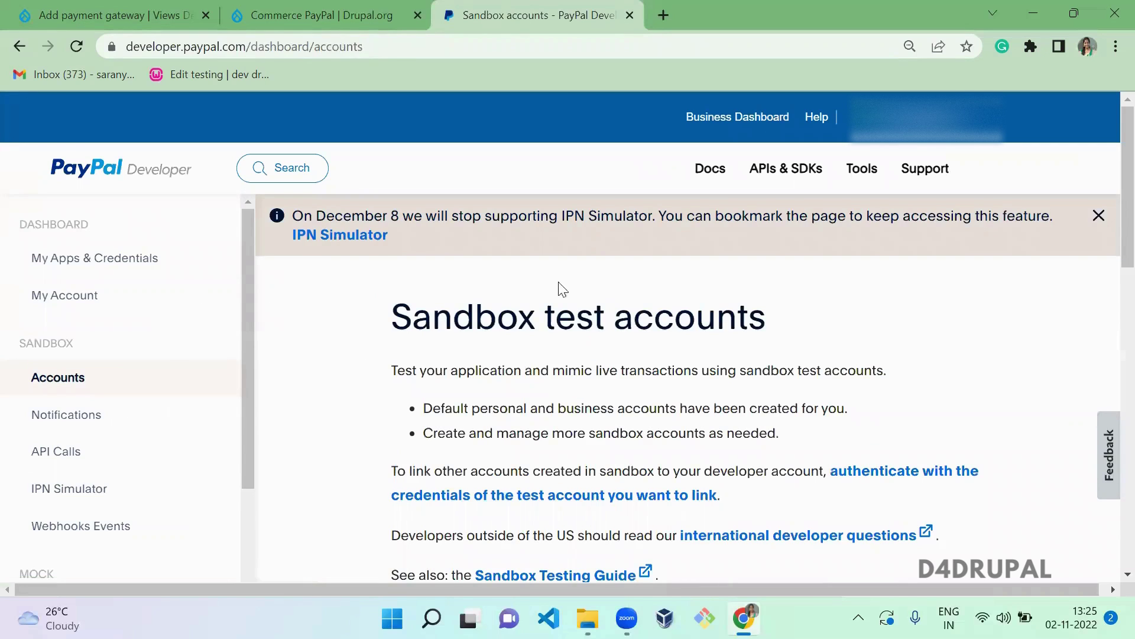
scroll(1108, 267, "down", 2)
scroll(1109, 264, "up", 1)
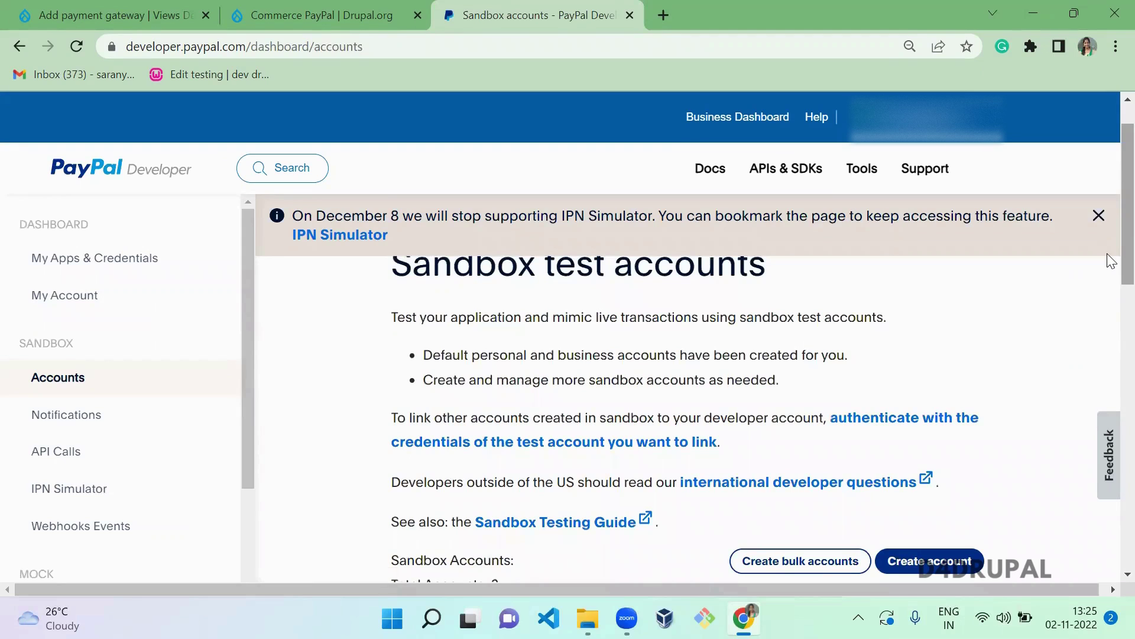
- Dismiss the IPN Simulator notice and review the existing sandbox accounts' Business and Personal types
left_click(1098, 215)
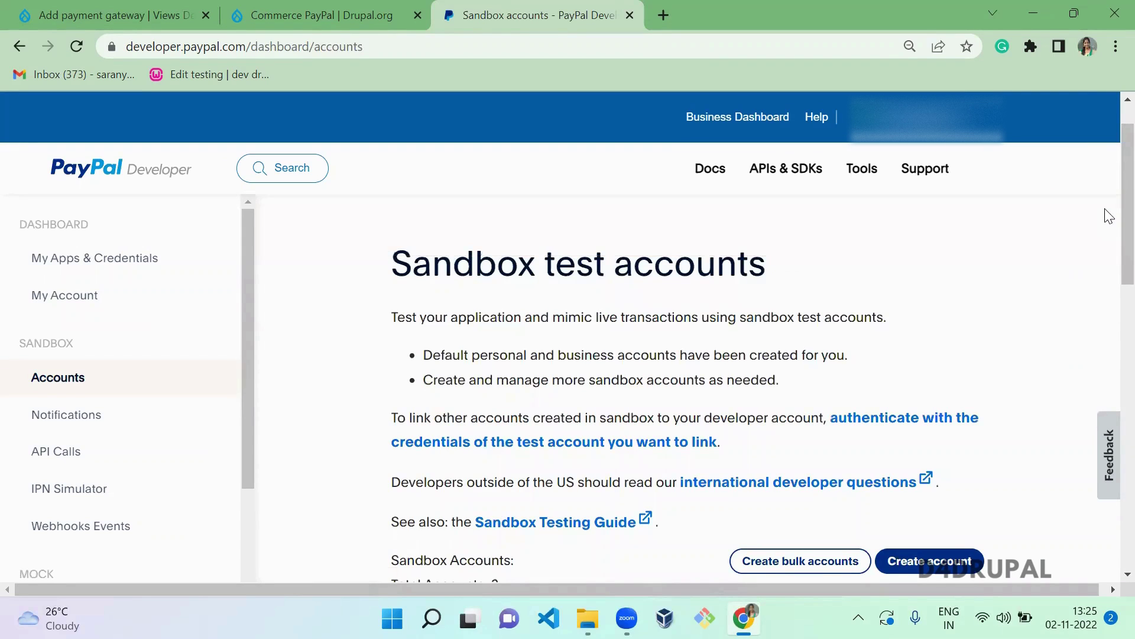
scroll(1109, 219, "down", 6)
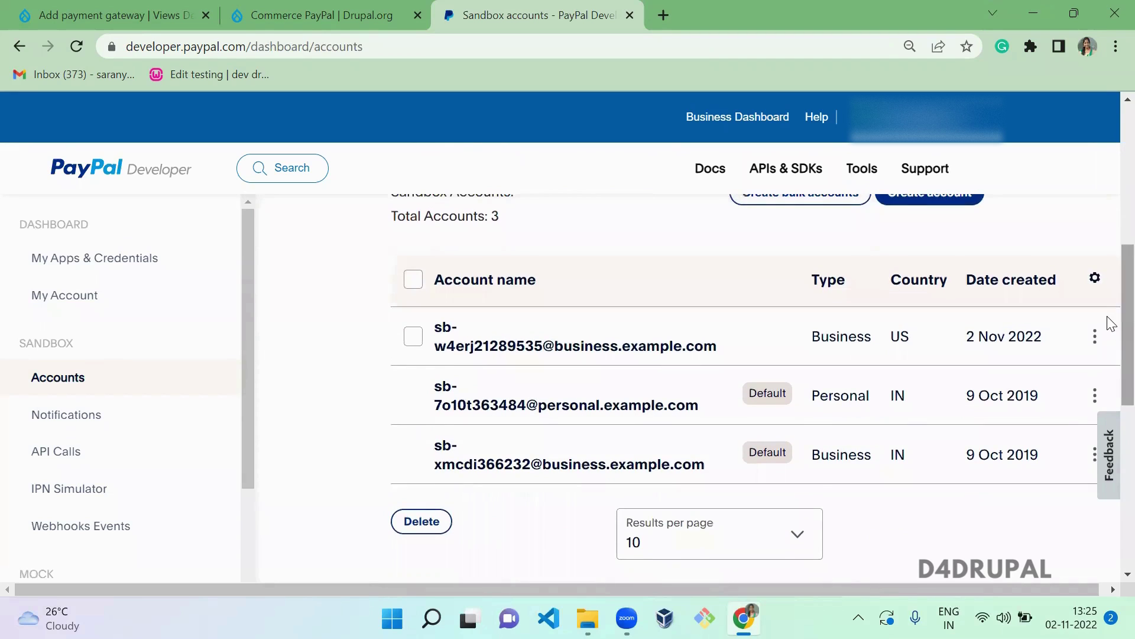
double_click(809, 337)
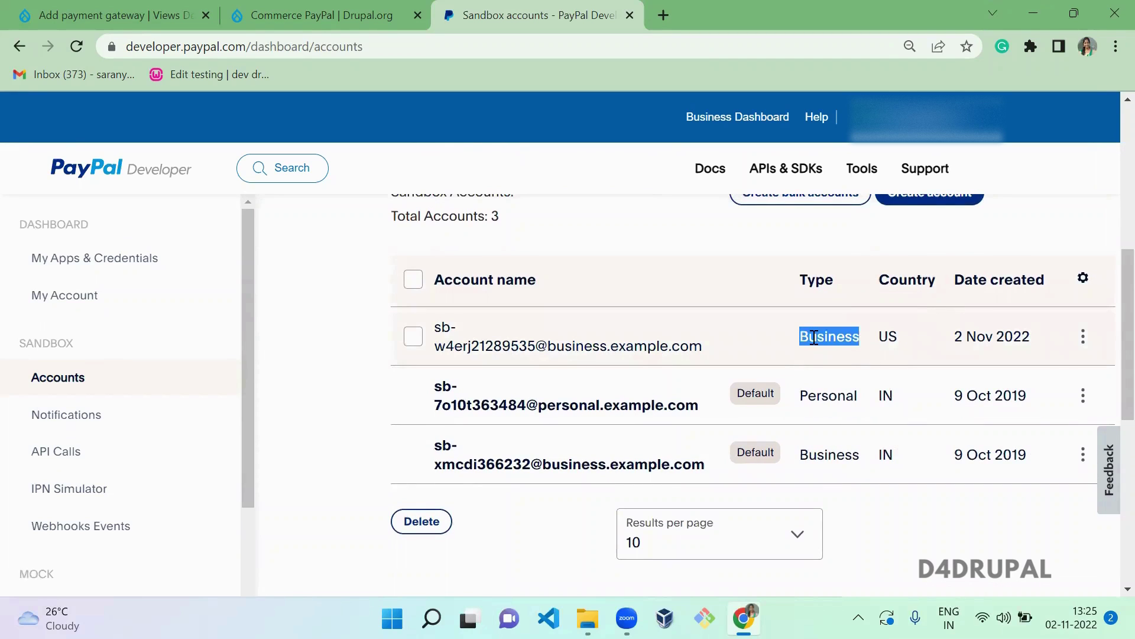
double_click(828, 395)
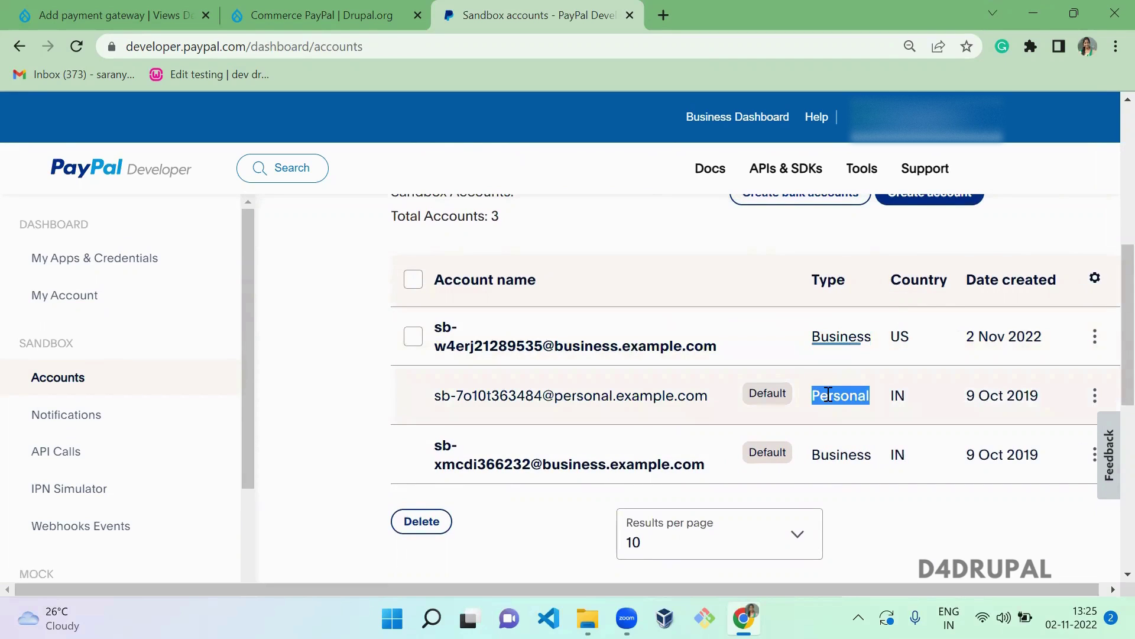
double_click(847, 454)
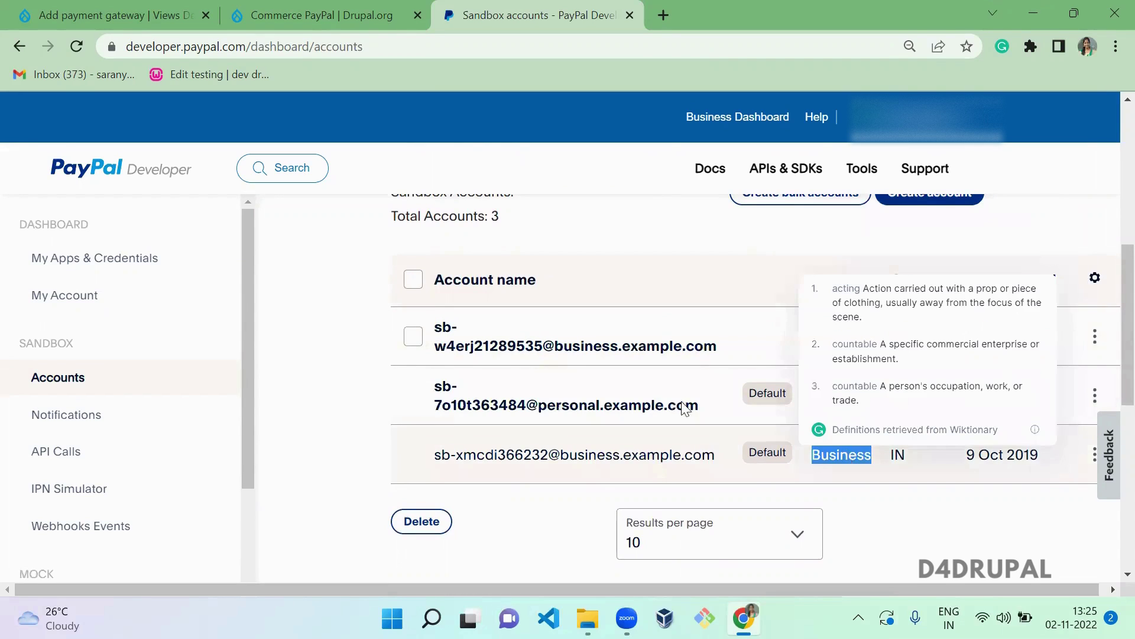
left_click(642, 396)
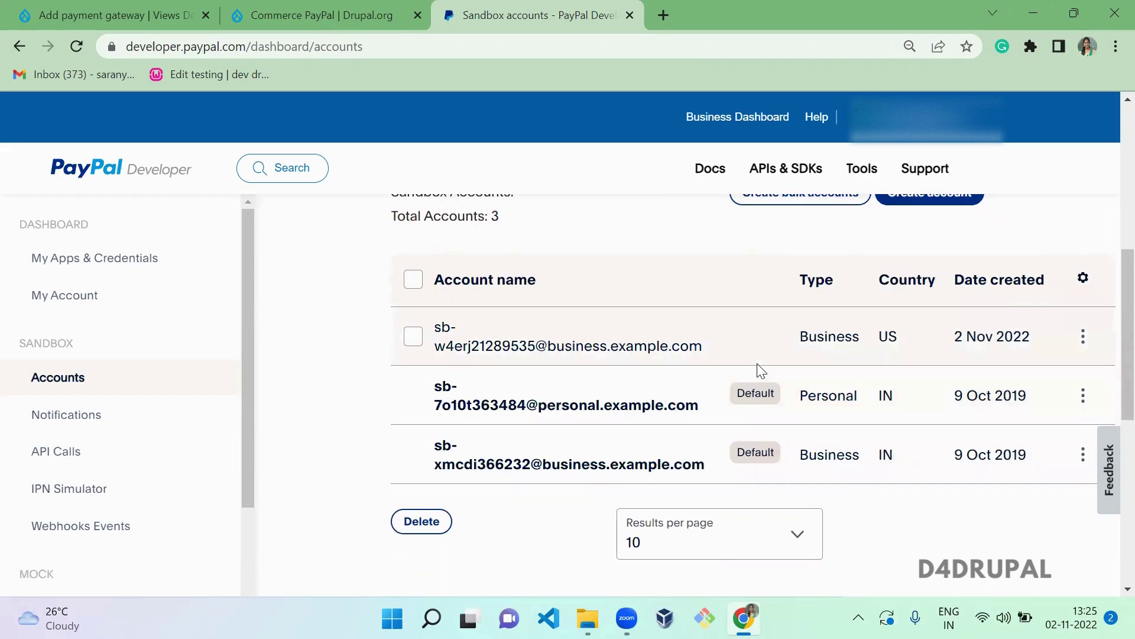
scroll(1108, 258, "up", 1)
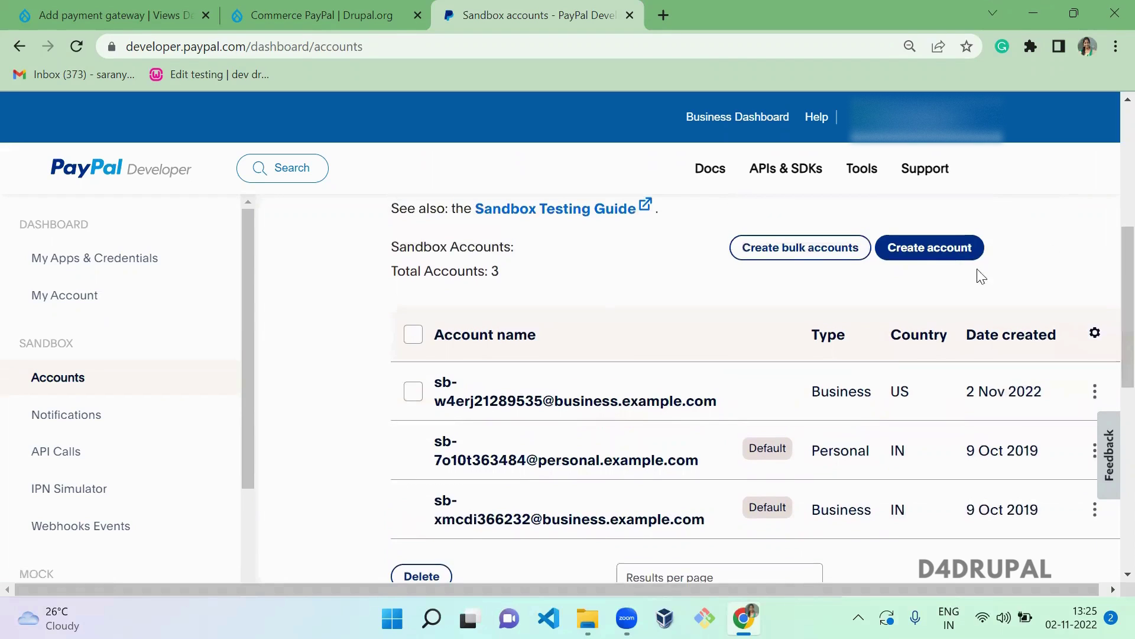
- Create a Personal (Buyer) sandbox account for the United States
left_click(942, 255)
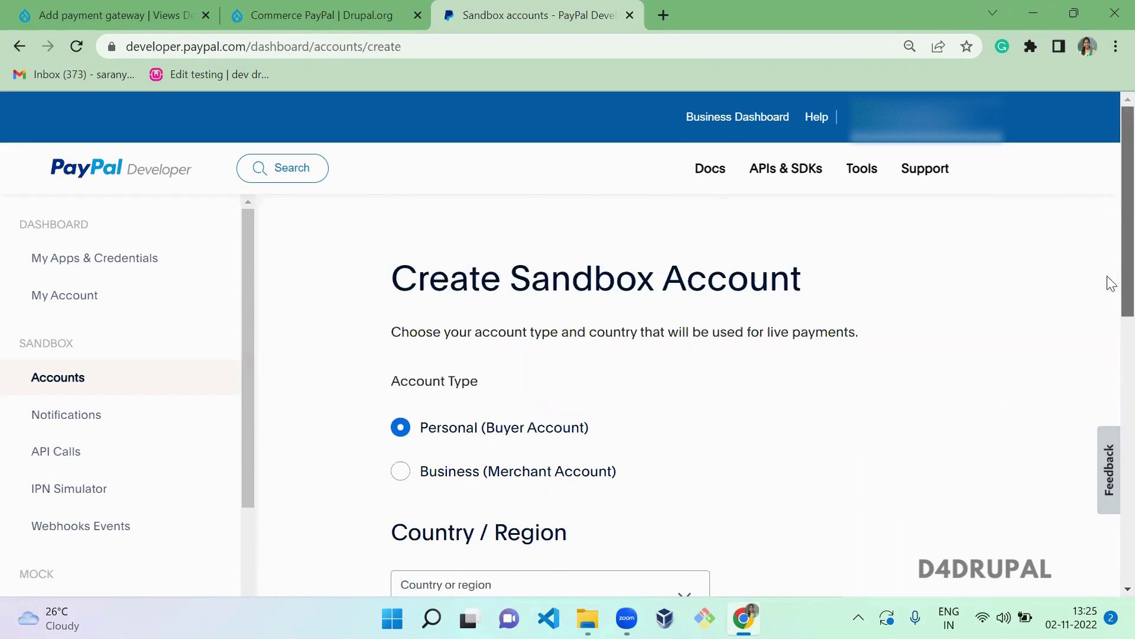
scroll(1108, 282, "down", 4)
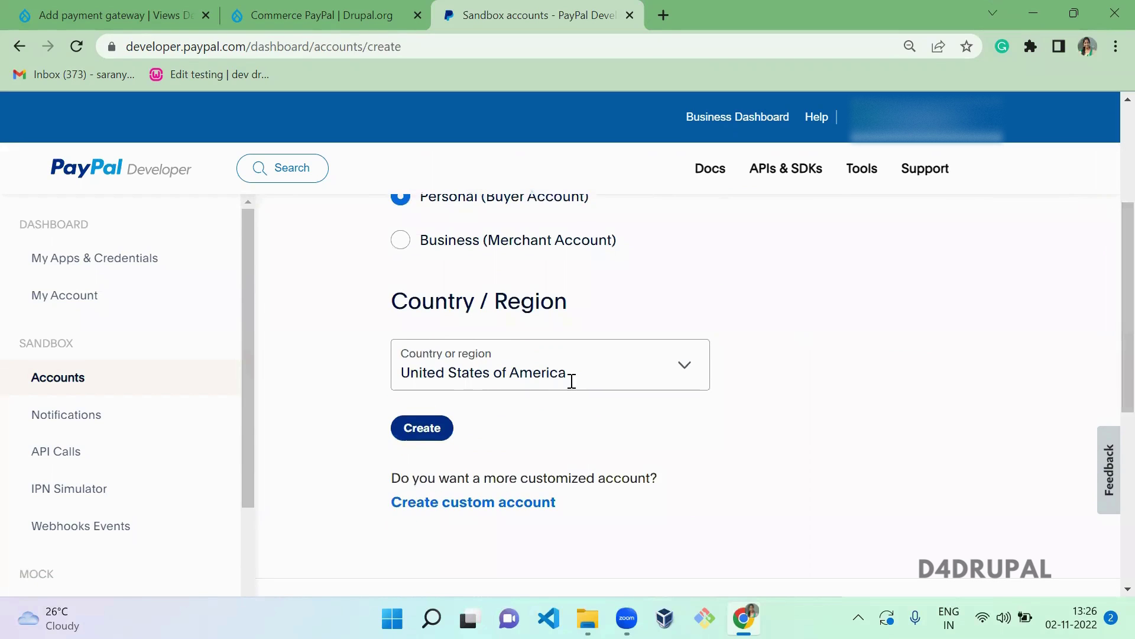
left_click(411, 427)
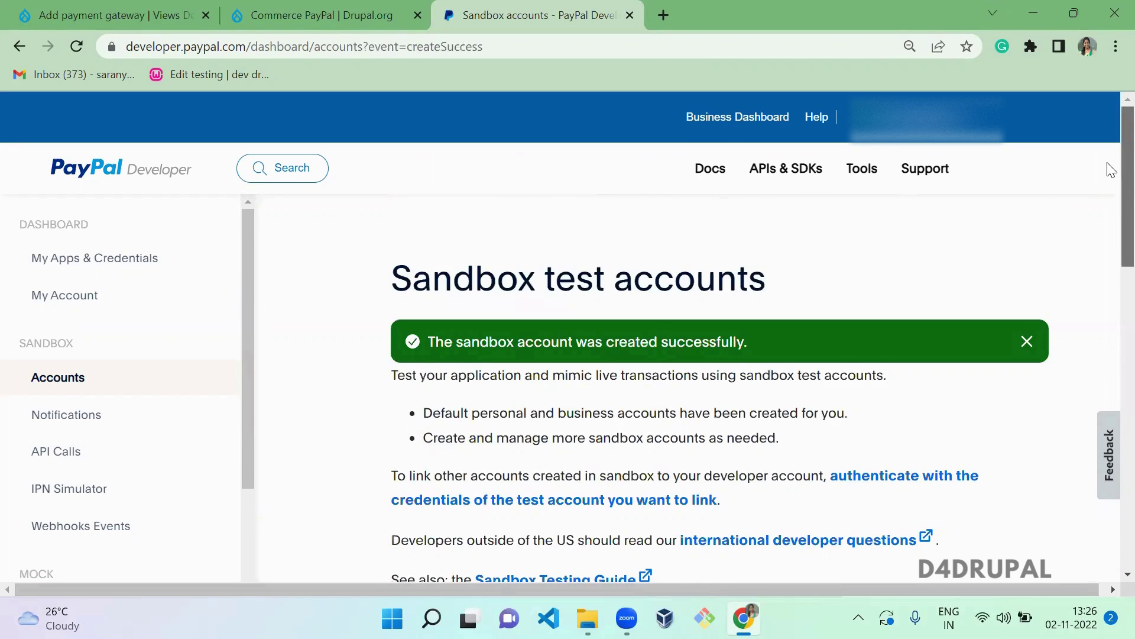
scroll(1112, 299, "down", 6)
scroll(1112, 298, "down", 2)
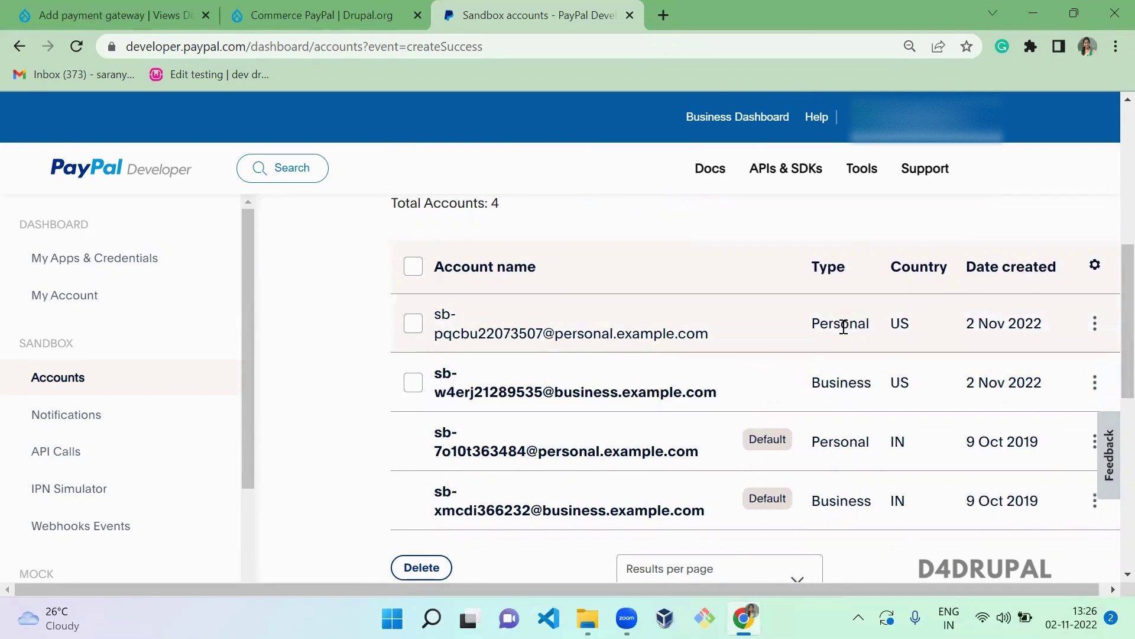
left_click(1101, 333)
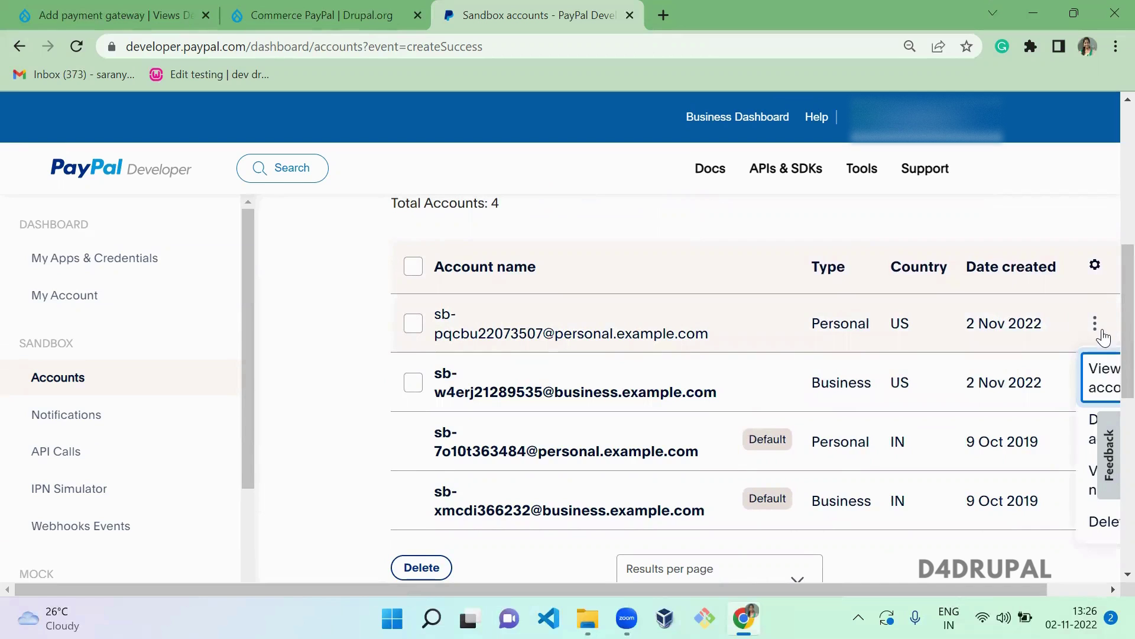
left_click(1098, 377)
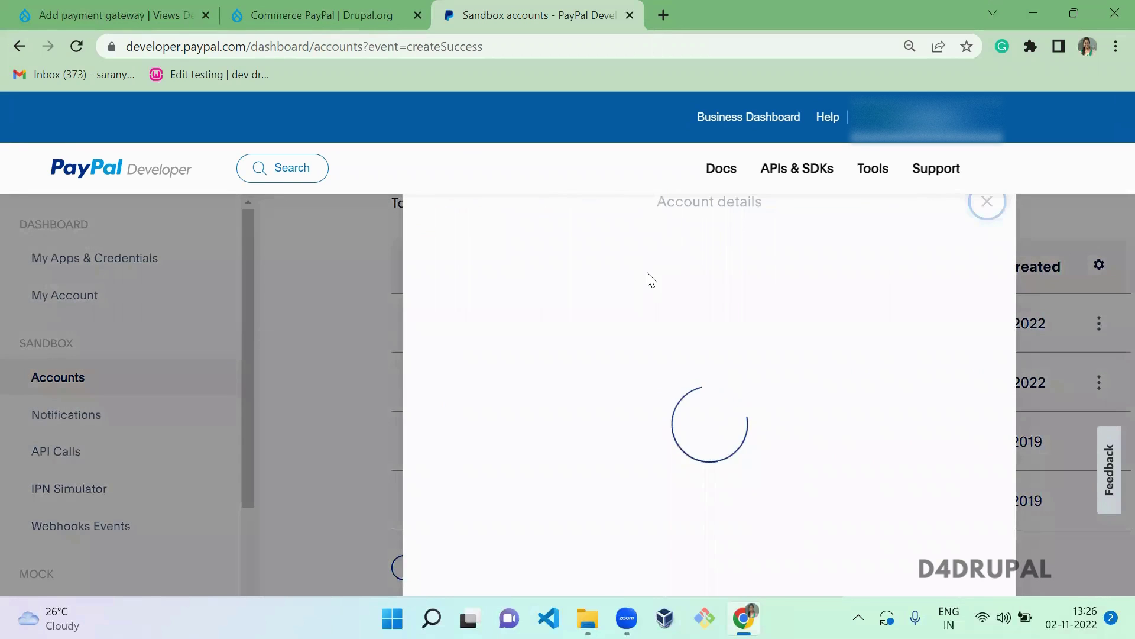
key("ctrl+minus")
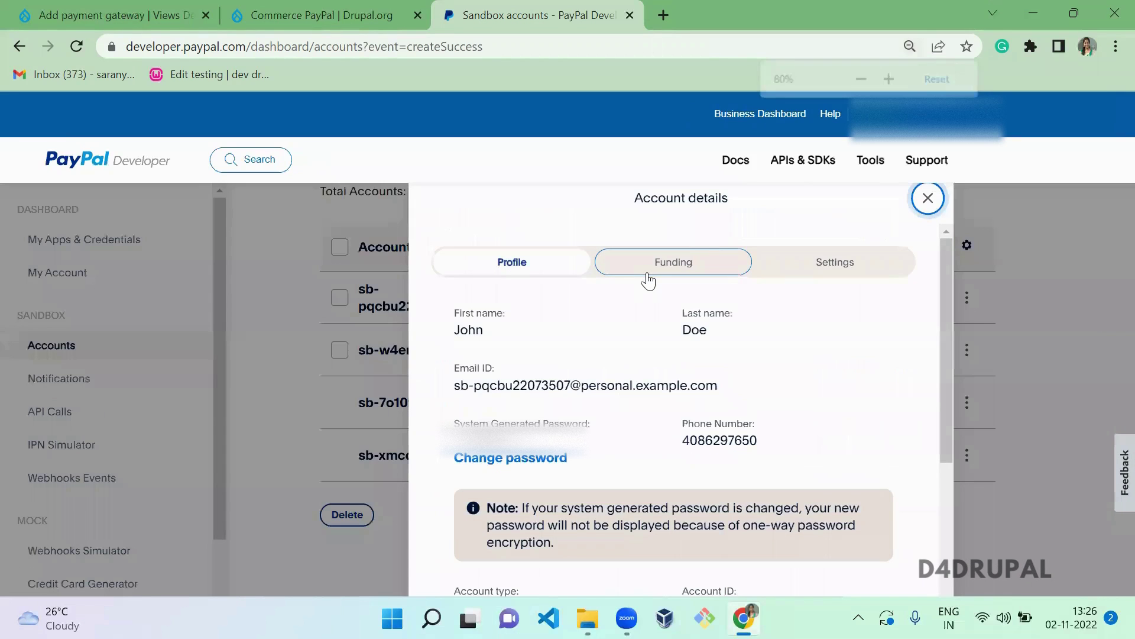
left_click(698, 258)
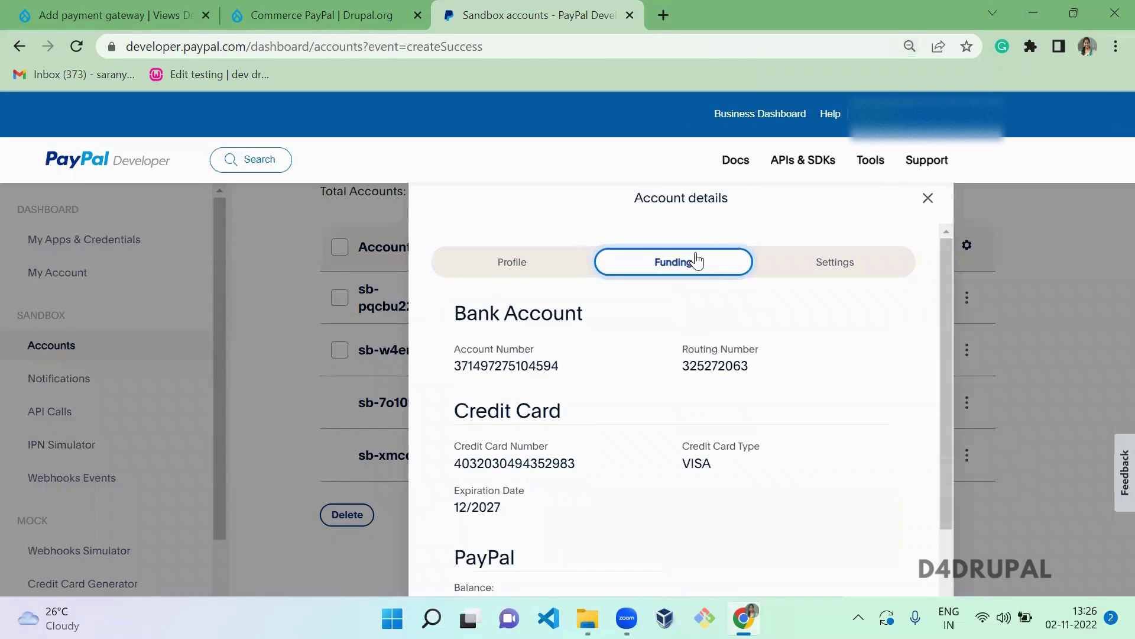
scroll(954, 346, "down", 1)
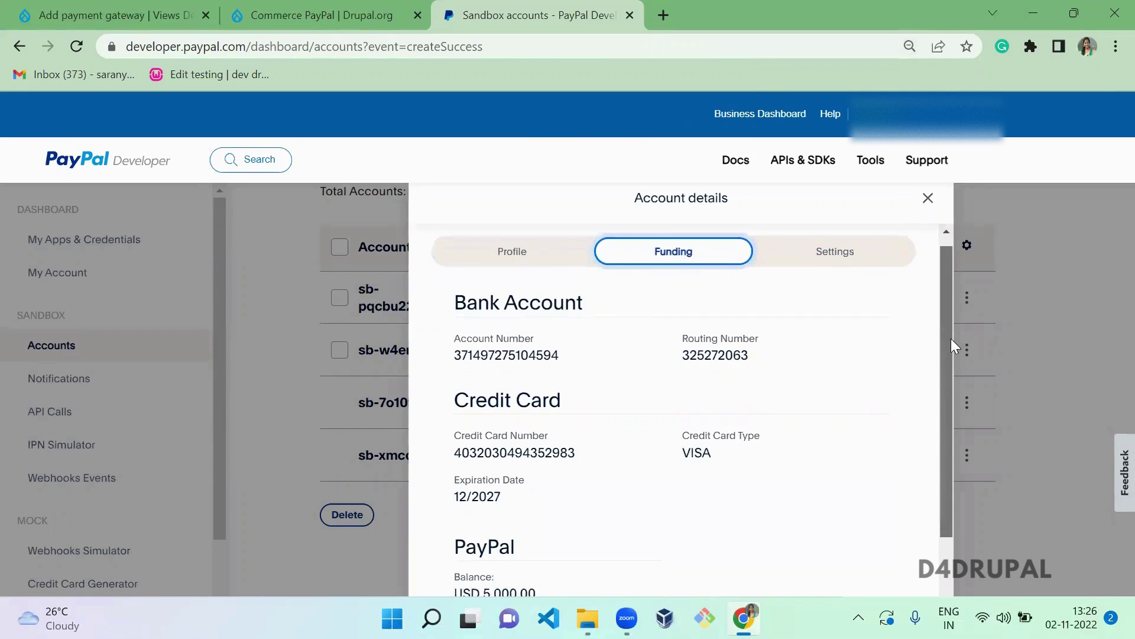
scroll(956, 373, "down", 1)
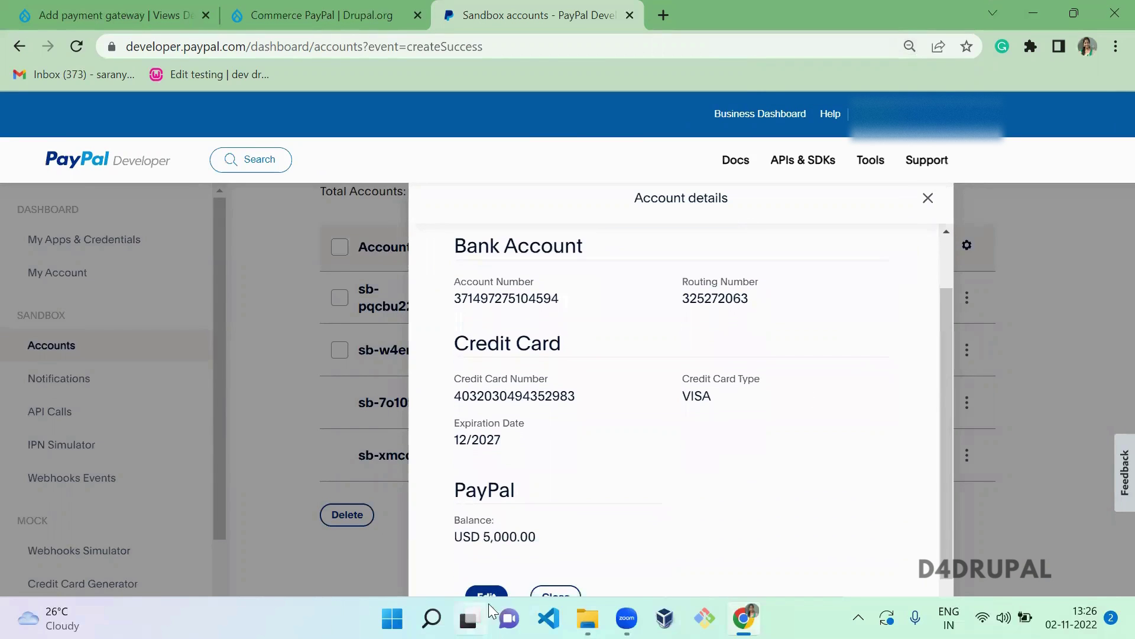
left_click(928, 197)
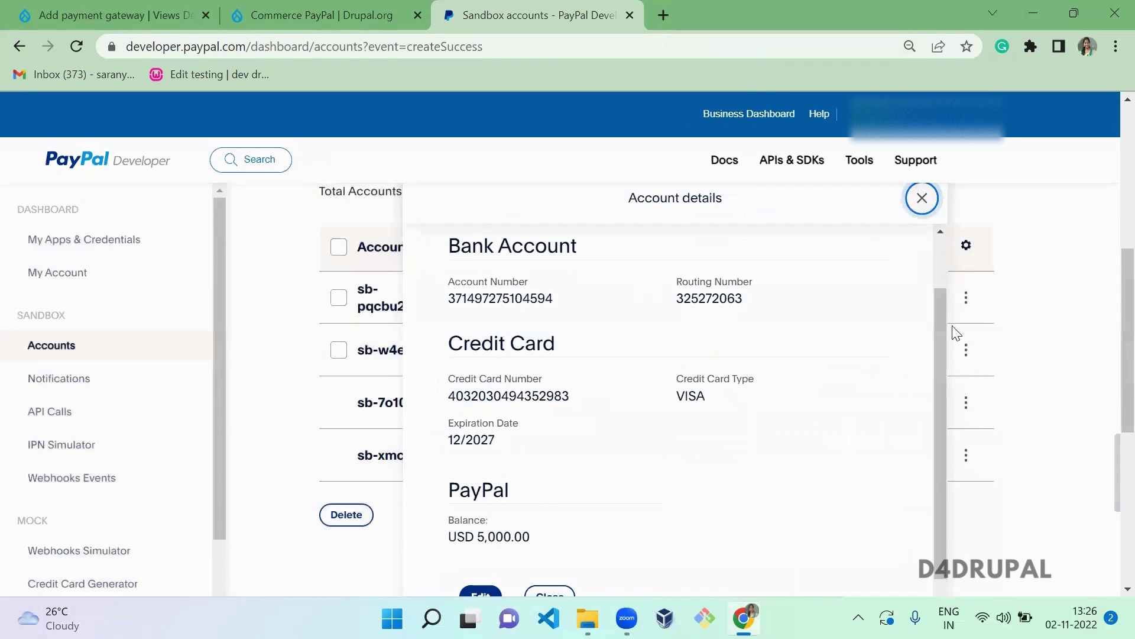
left_click(966, 350)
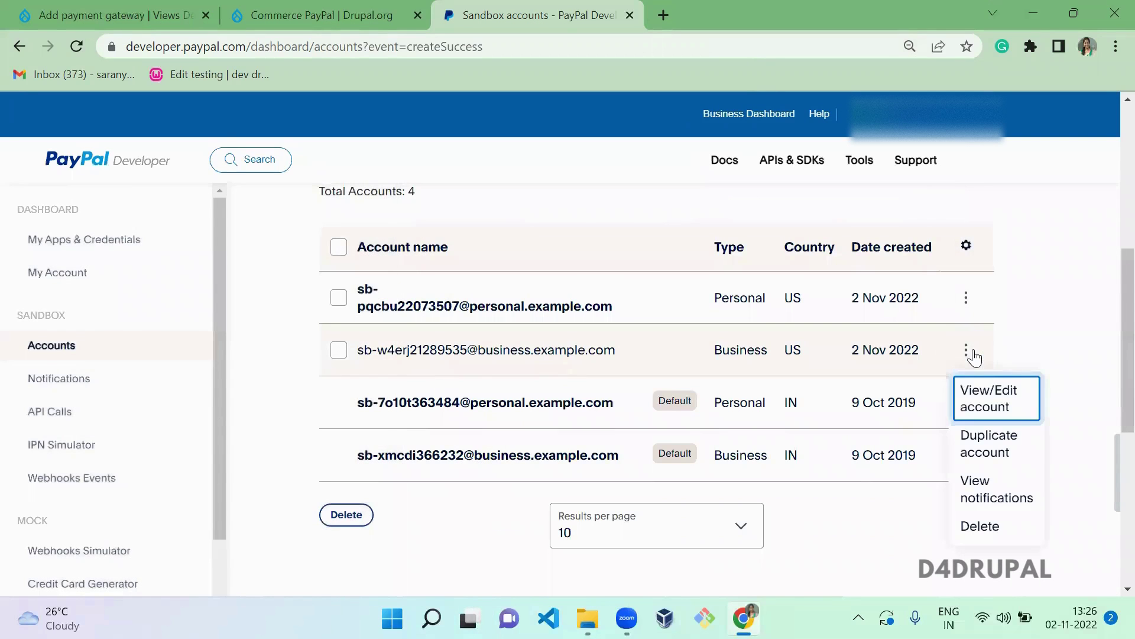
left_click(979, 401)
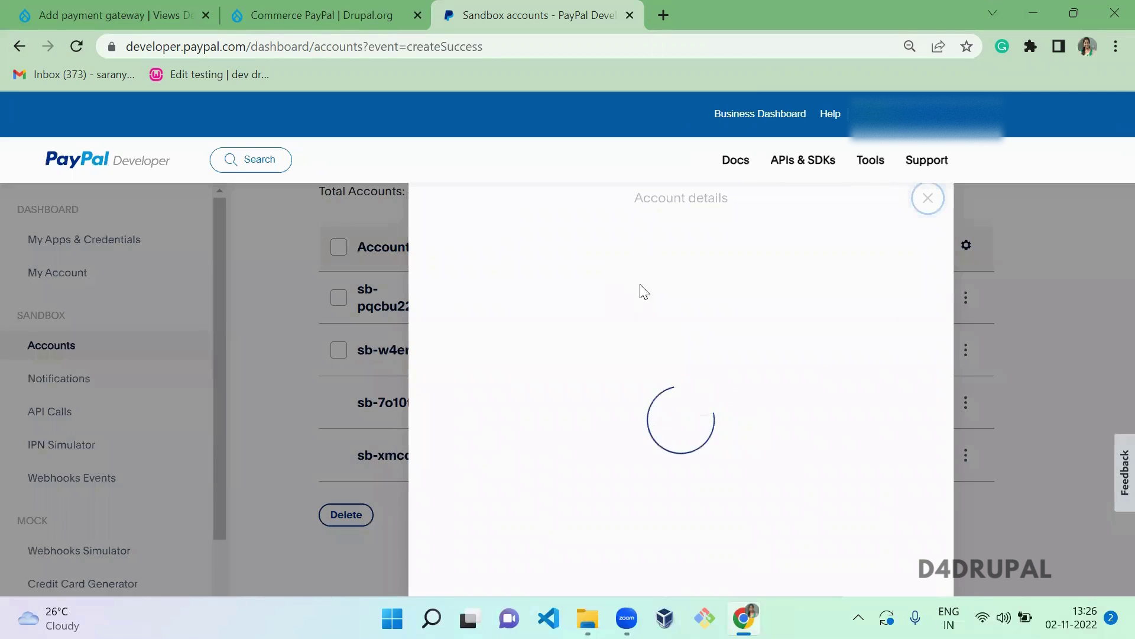
left_click(702, 270)
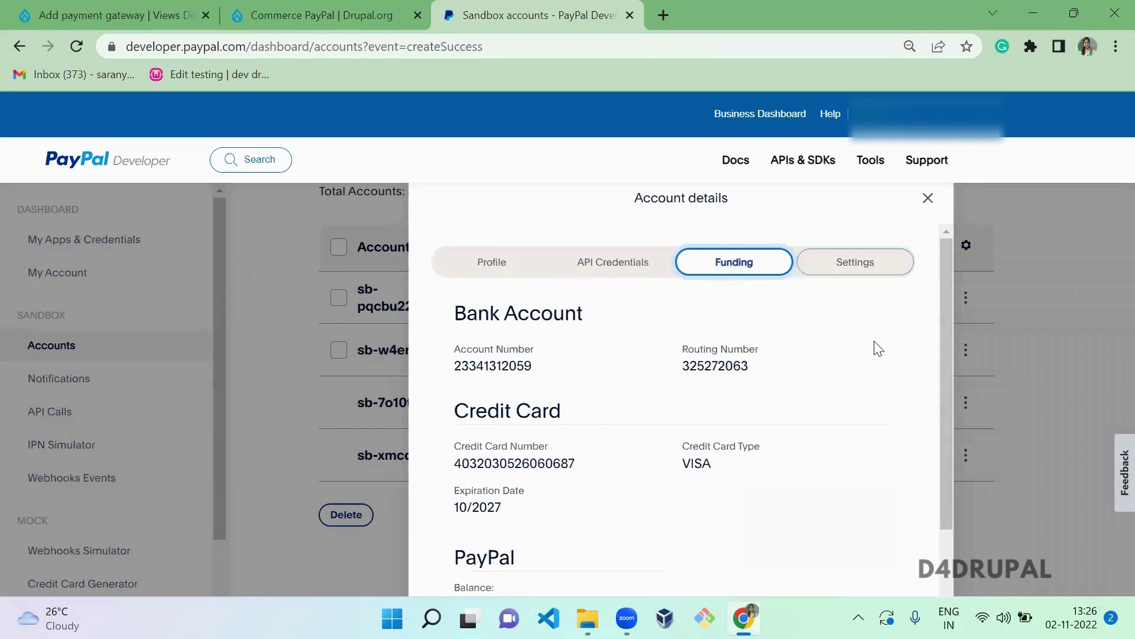
mouse_move(948, 337)
left_mouse_down()
mouse_move(952, 386)
mouse_move(948, 335)
left_mouse_up()
left_click_drag(946, 280, 951, 355)
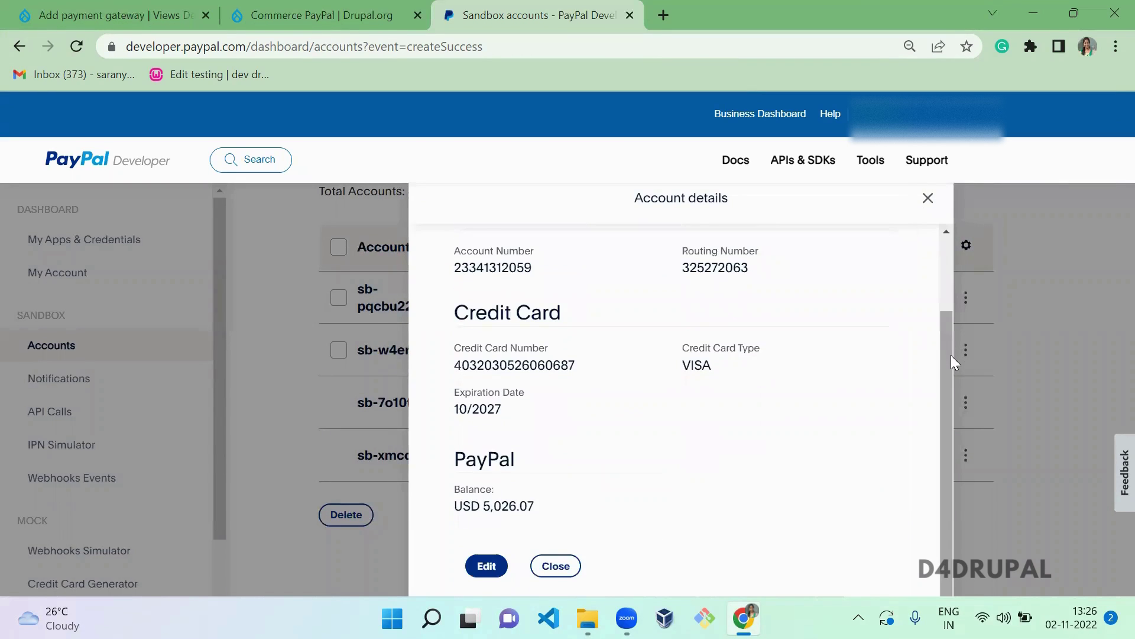
triple_click(497, 509)
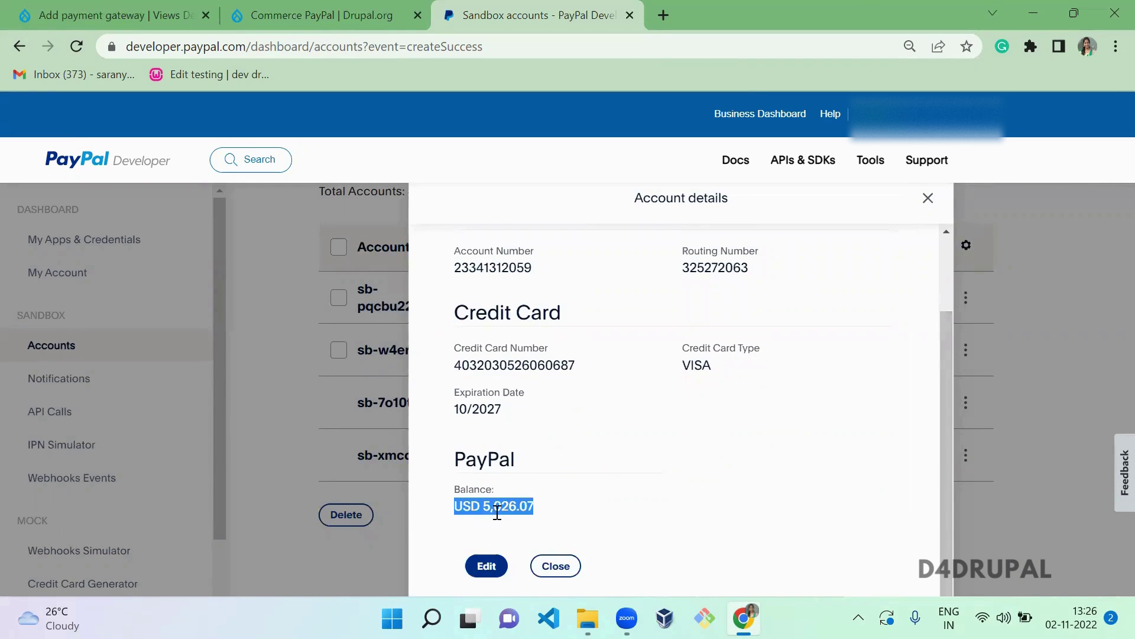
left_click(928, 200)
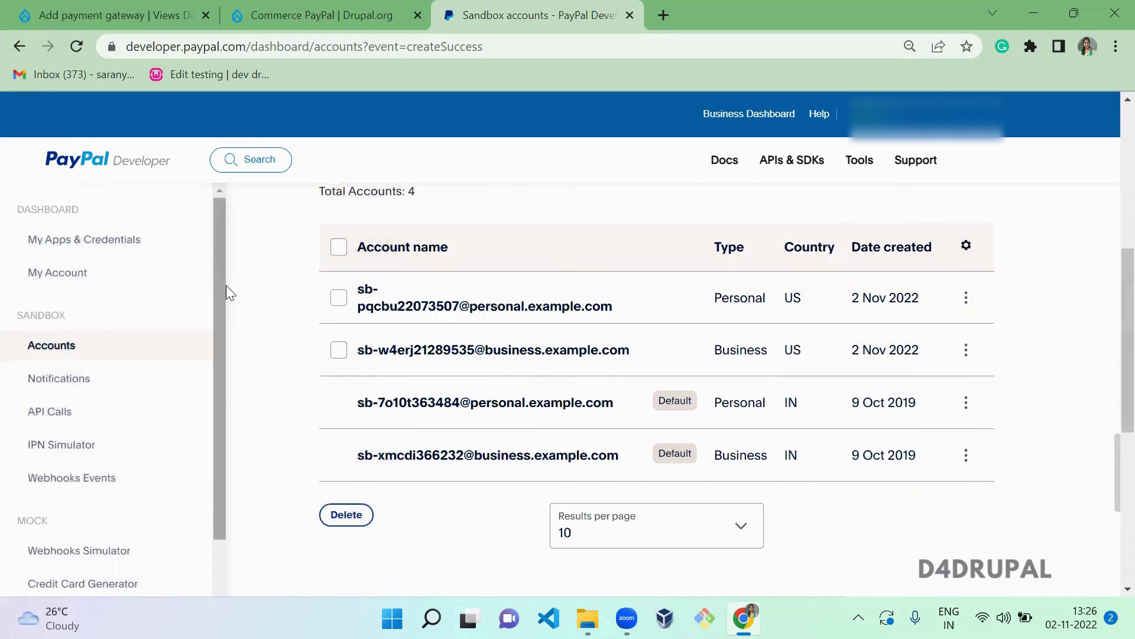
- Create a Merchant app named 'Drupal commerce' linked to the US sandbox business account
left_click(126, 252)
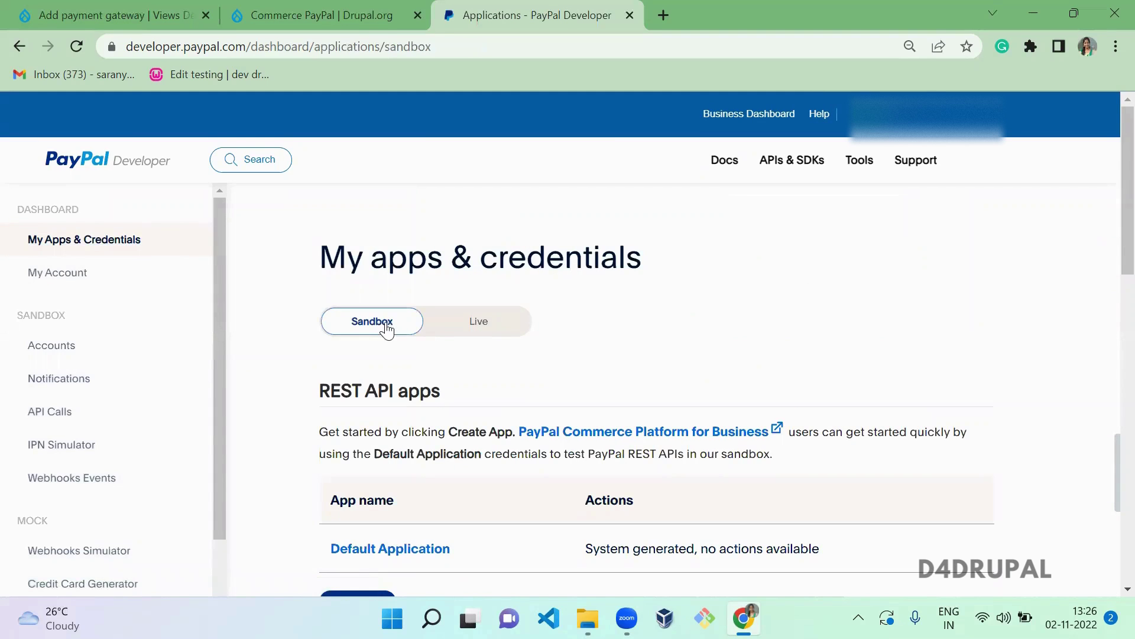
scroll(1107, 260, "down", 2)
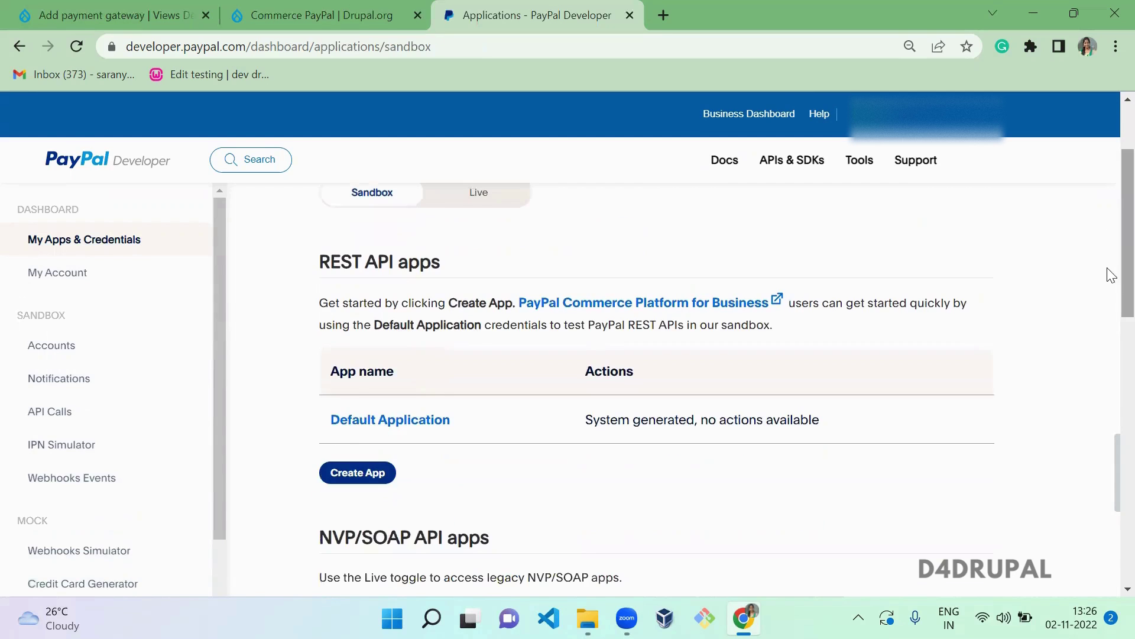
left_click(359, 473)
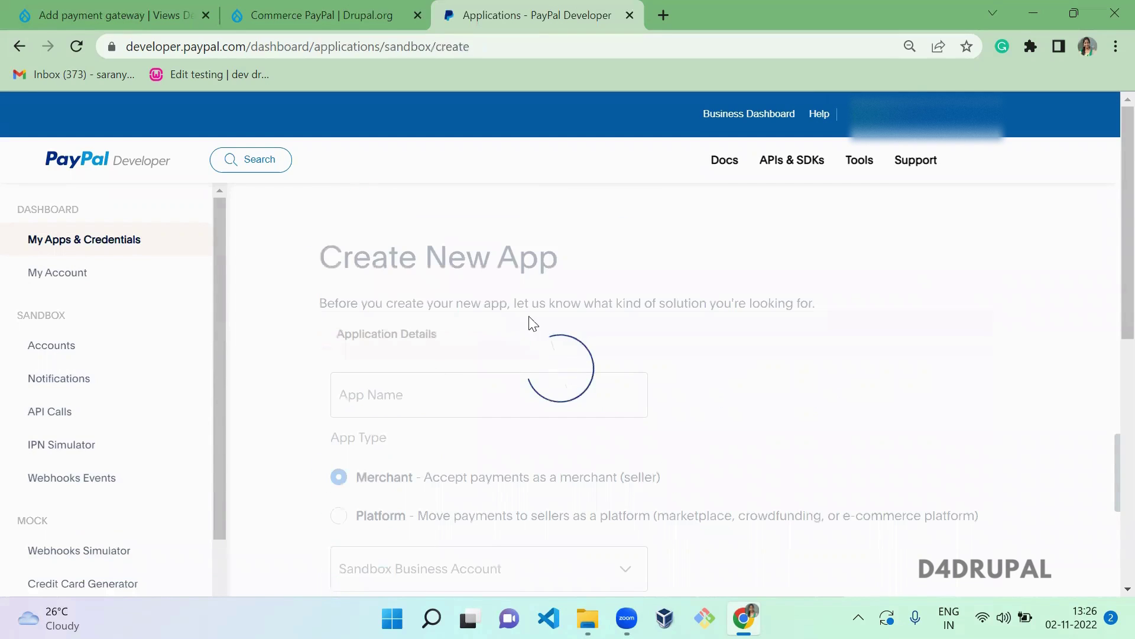
left_click(418, 392)
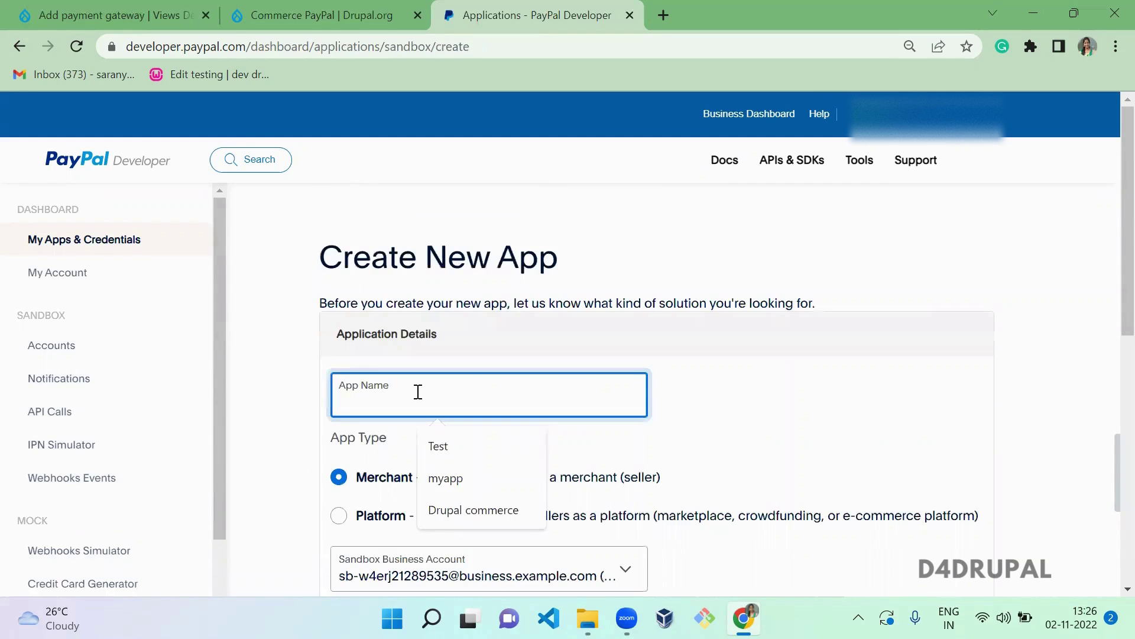
left_click(499, 511)
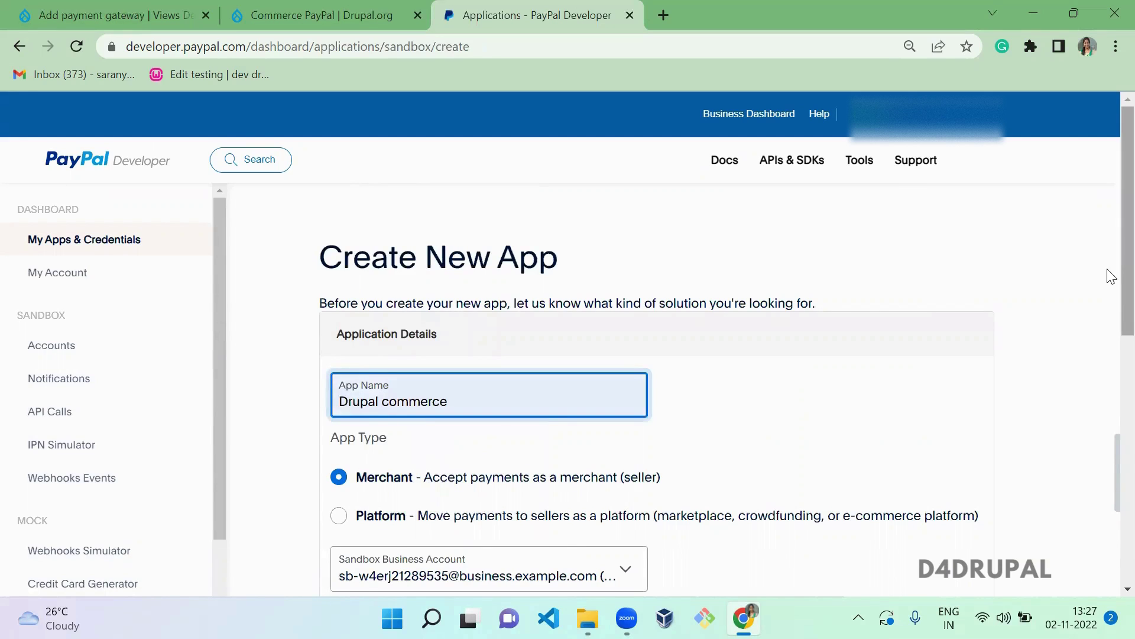
scroll(1109, 296, "down", 3)
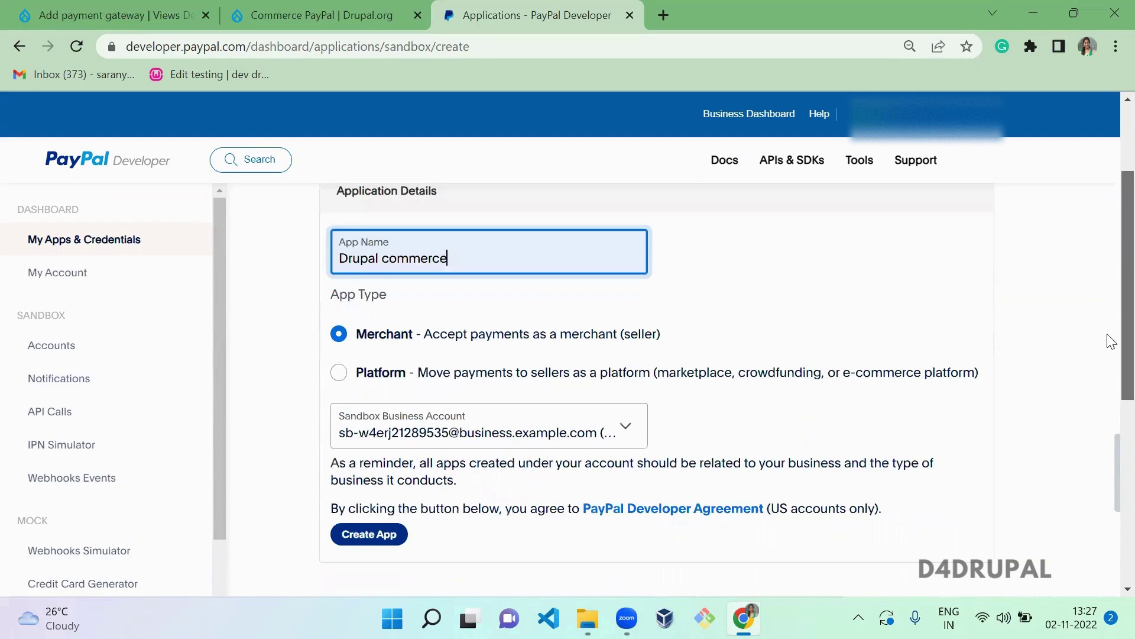
left_click(452, 421)
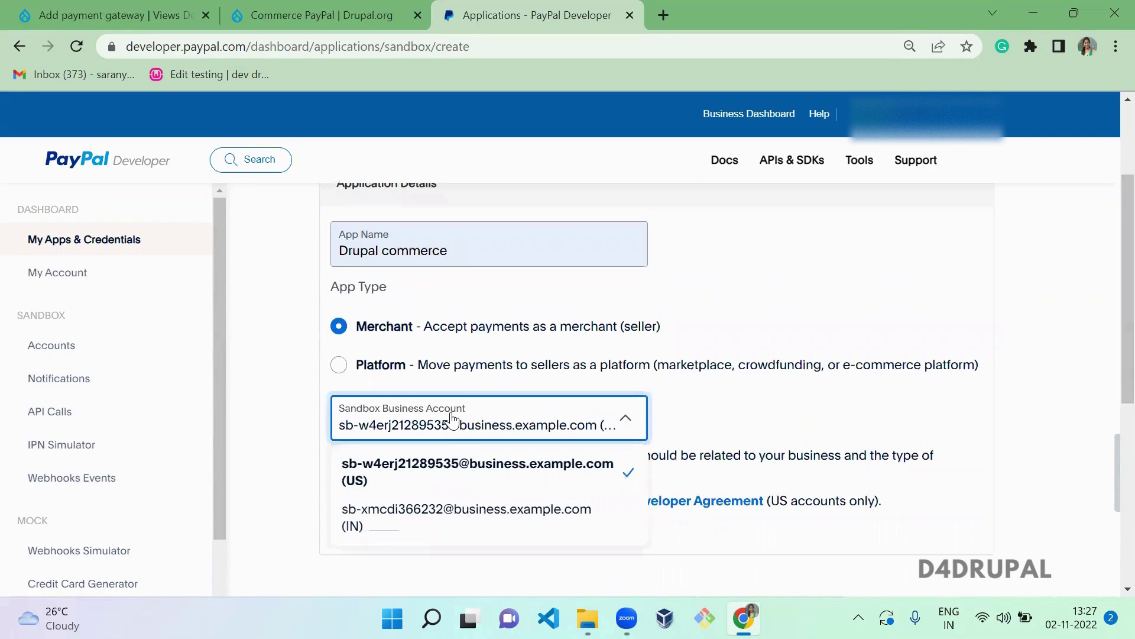
left_click(433, 471)
left_click(381, 531)
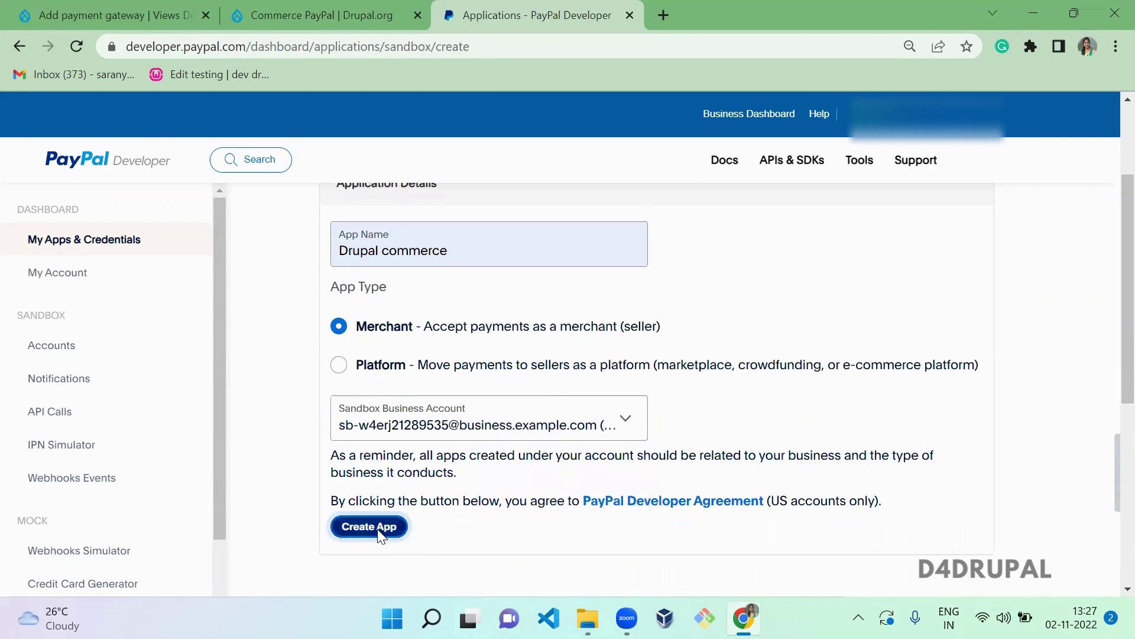
- Open sandbox Accounts in a new tab, then select the app's Client ID and reveal its secret
middle_click(41, 349)
left_click(718, 7)
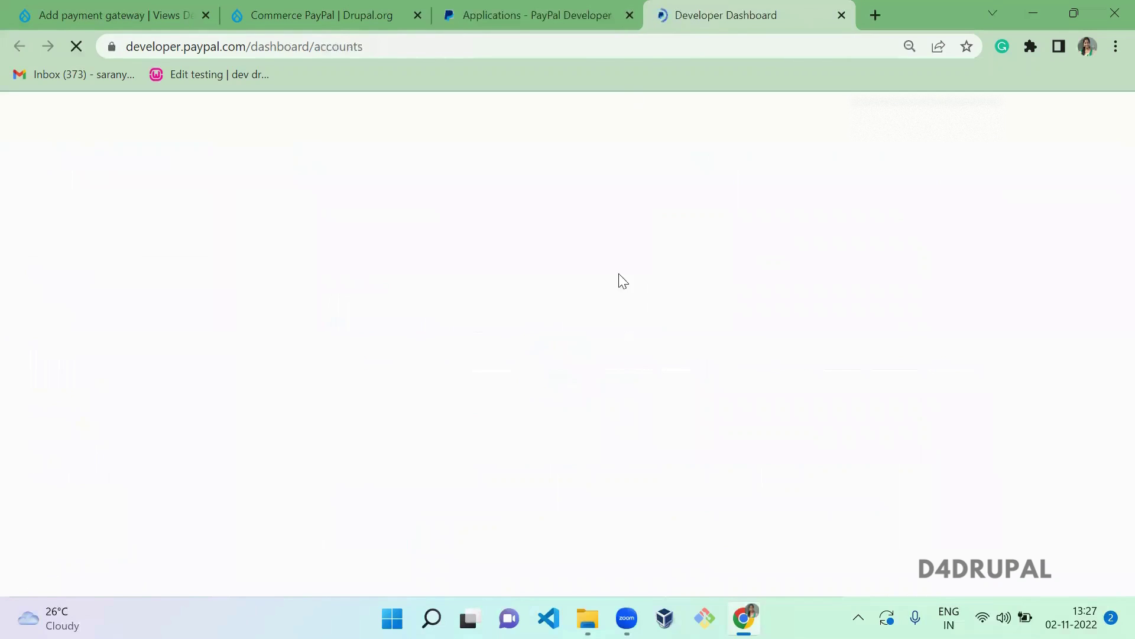
scroll(1109, 224, "down", 5)
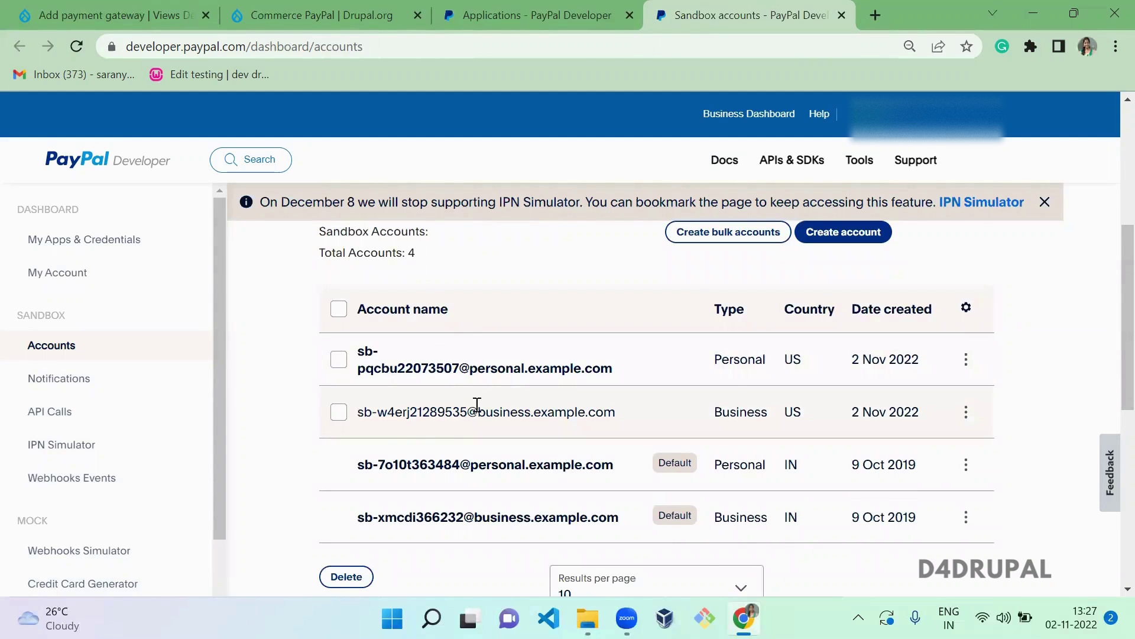
left_click(537, 12)
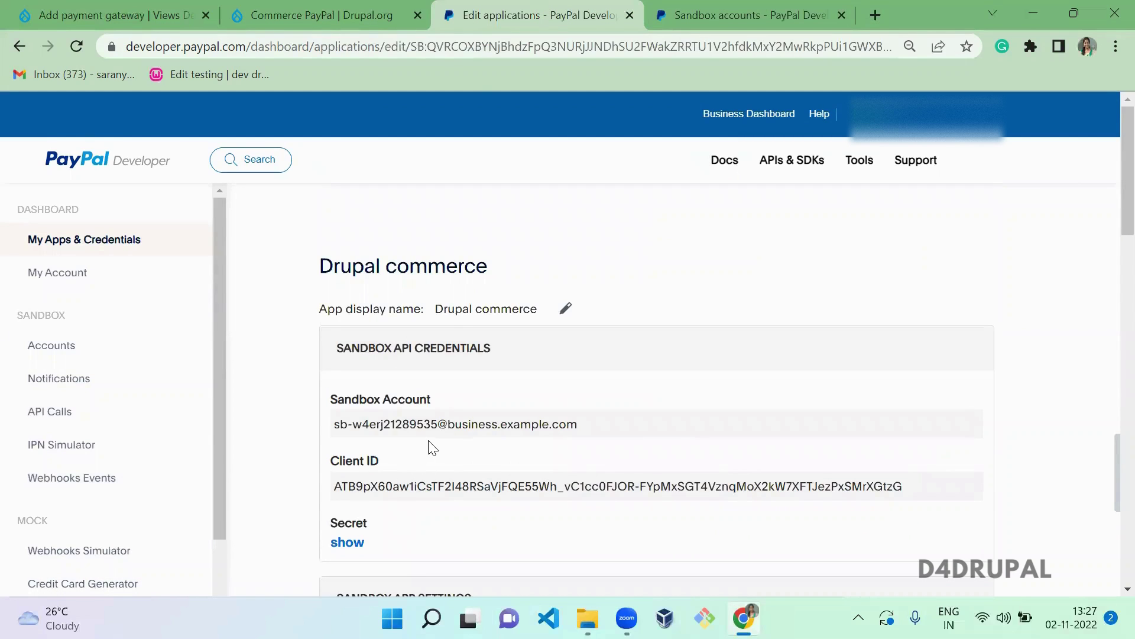
left_click_drag(1123, 208, 1112, 263)
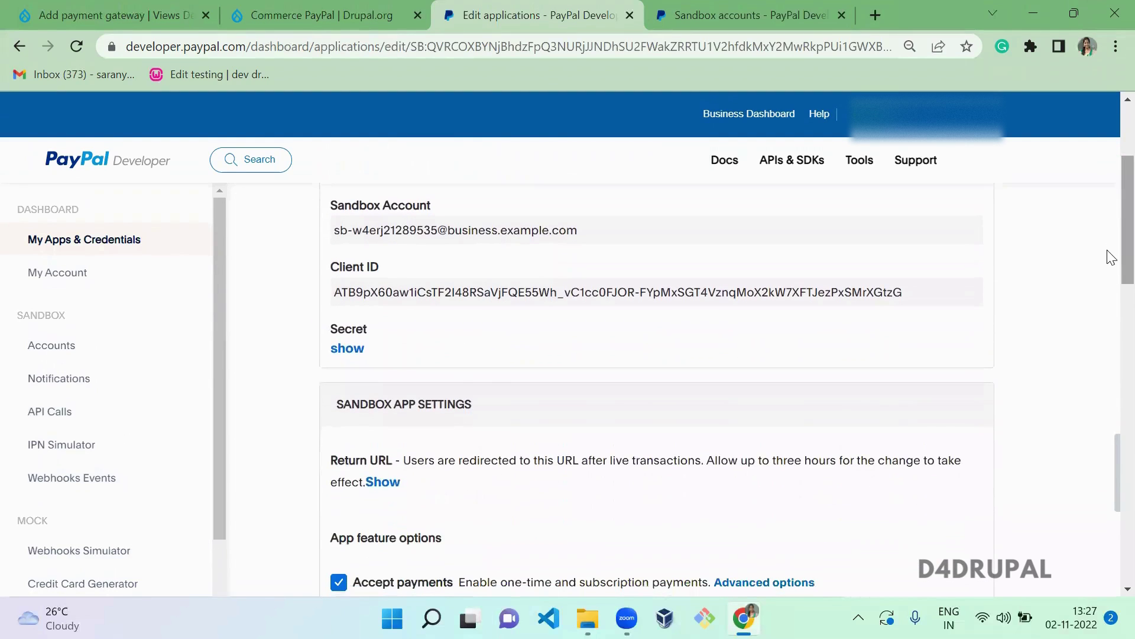
triple_click(368, 293)
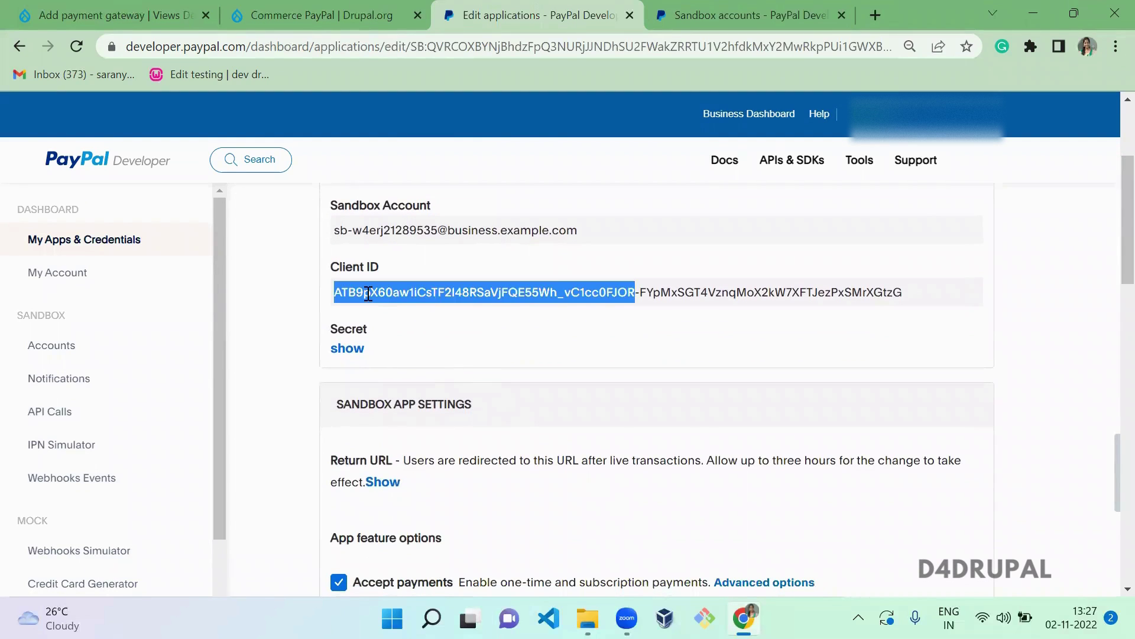
left_click(346, 349)
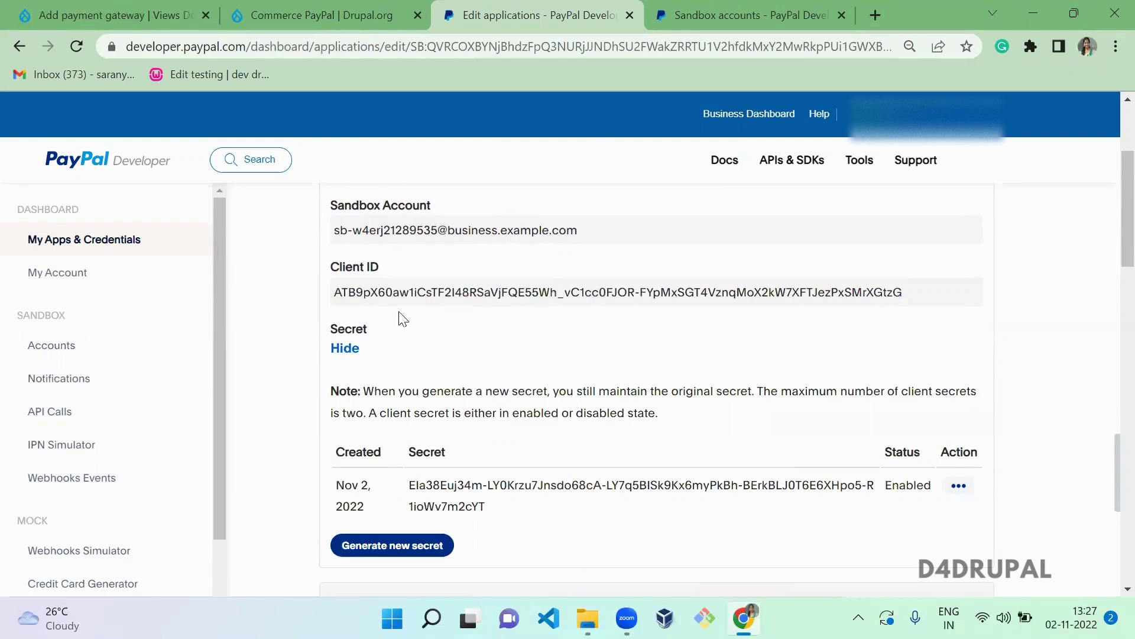
- Paste the PayPal app's Client ID into the Drupal gateway's Client ID field
triple_click(425, 291)
left_click(10, 7)
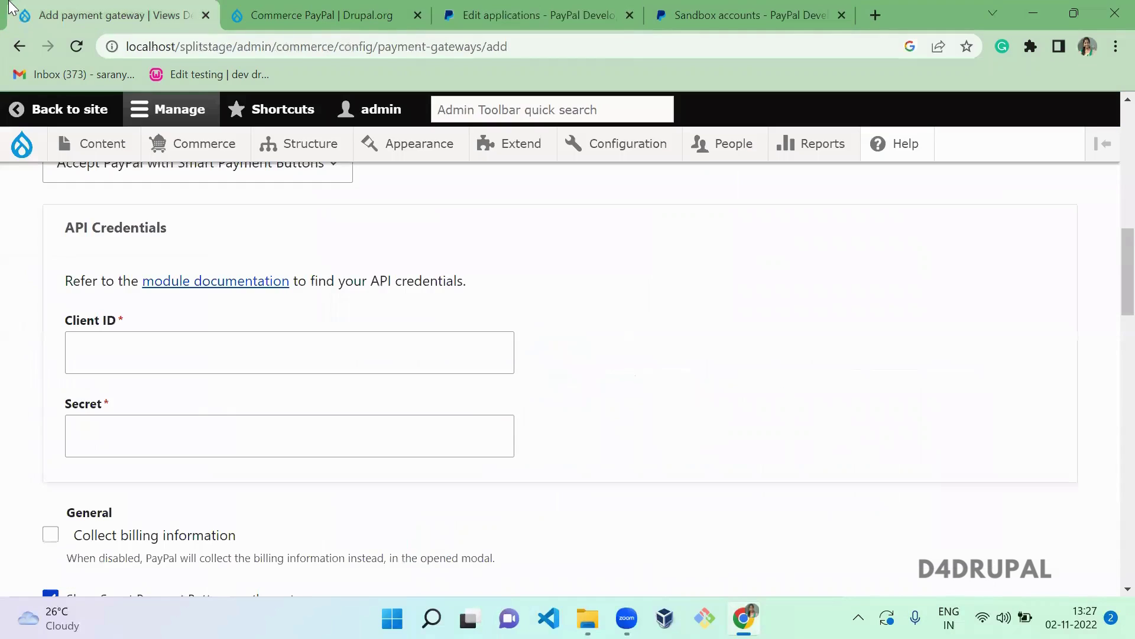
left_click(166, 349)
key("ctrl+v")
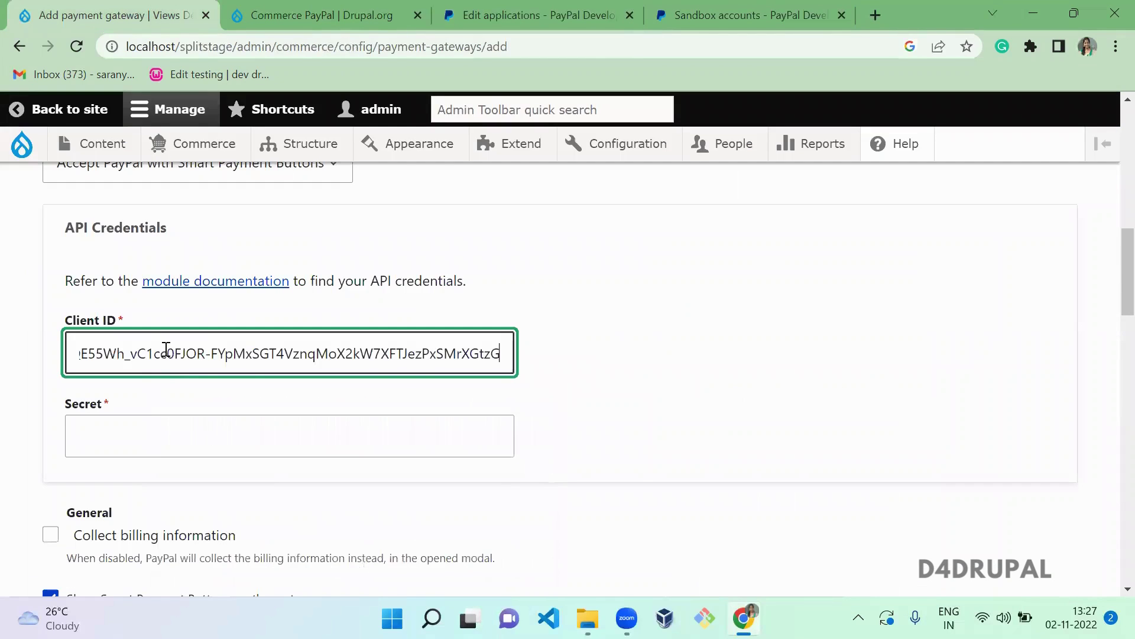
key("ctrl+a")
key("Home")
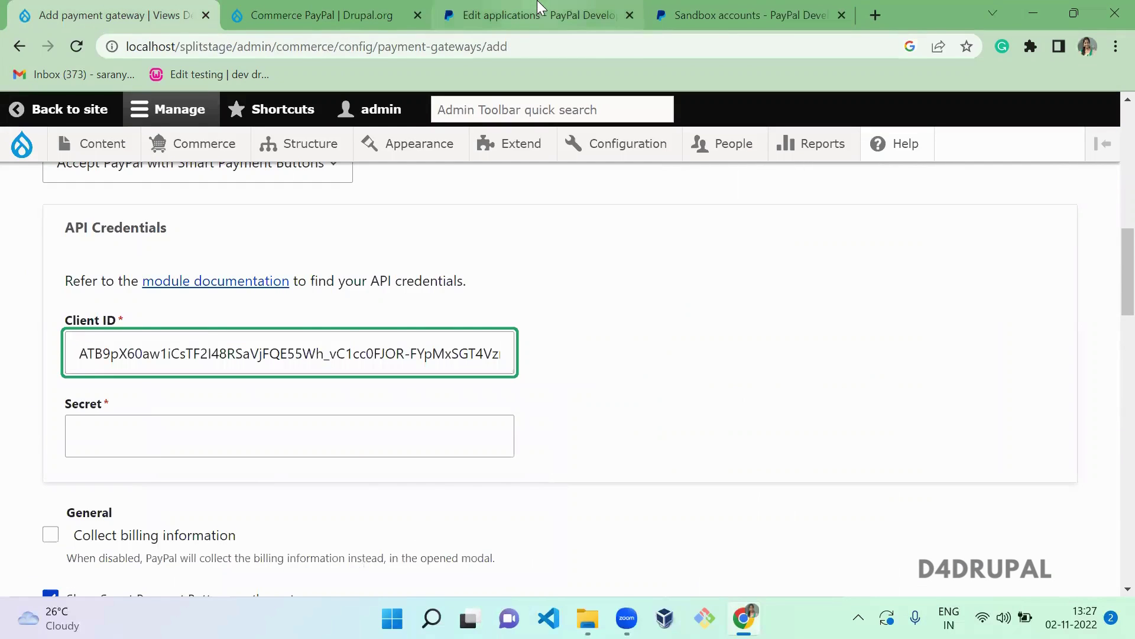
- Copy the app's secret from PayPal and paste it into the Secret field
left_click(538, 10)
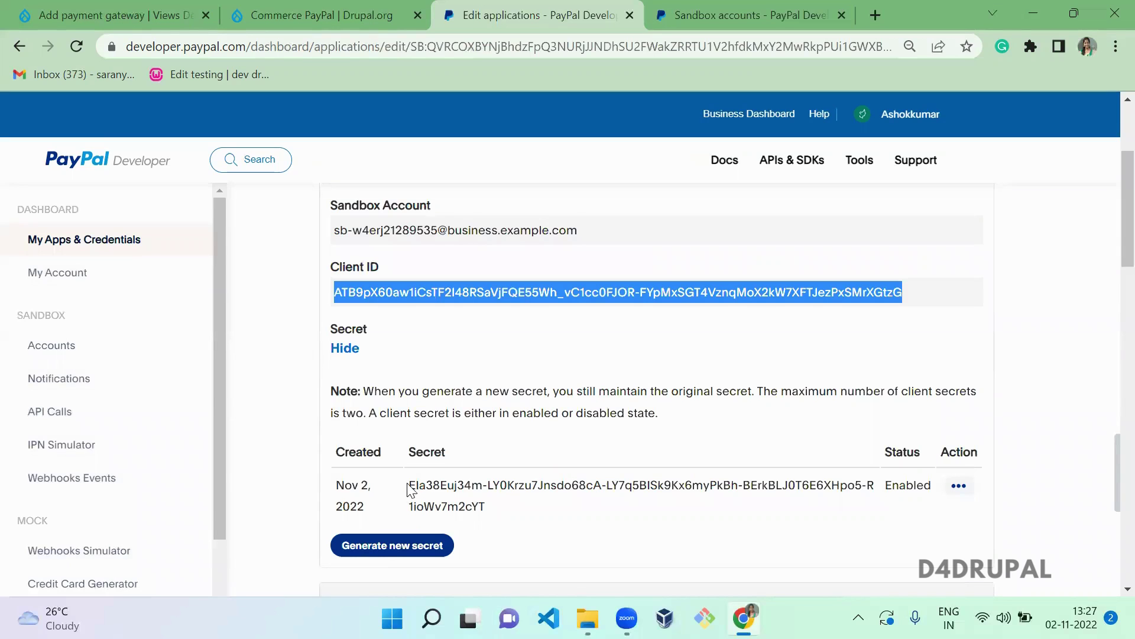
left_click_drag(409, 487, 489, 514)
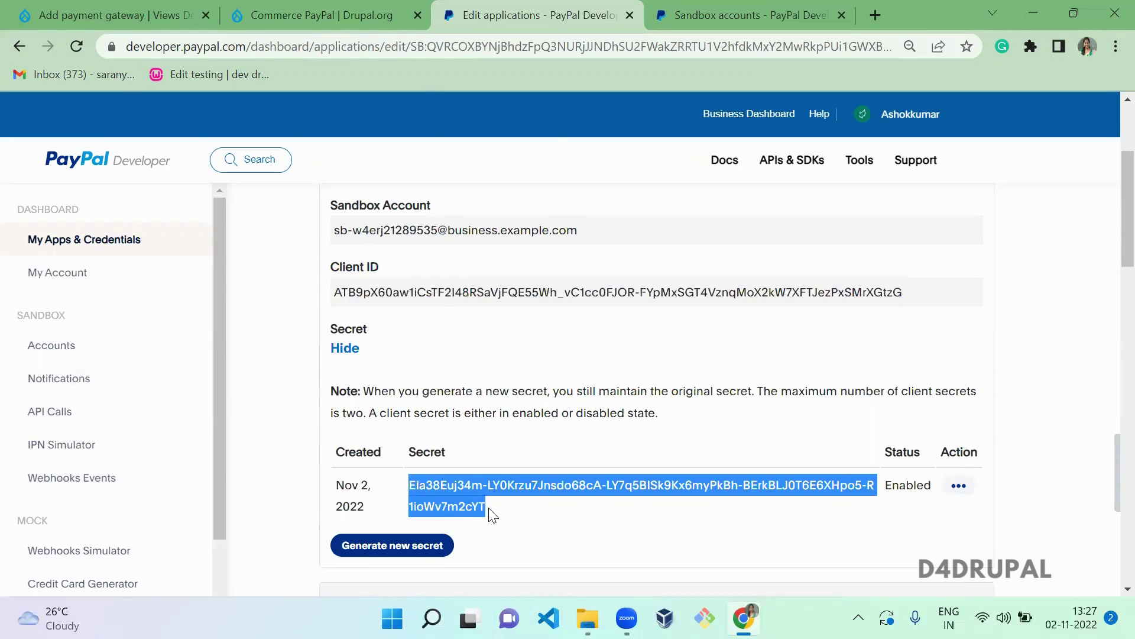
key("ctrl+c")
left_click(113, 14)
left_click(160, 427)
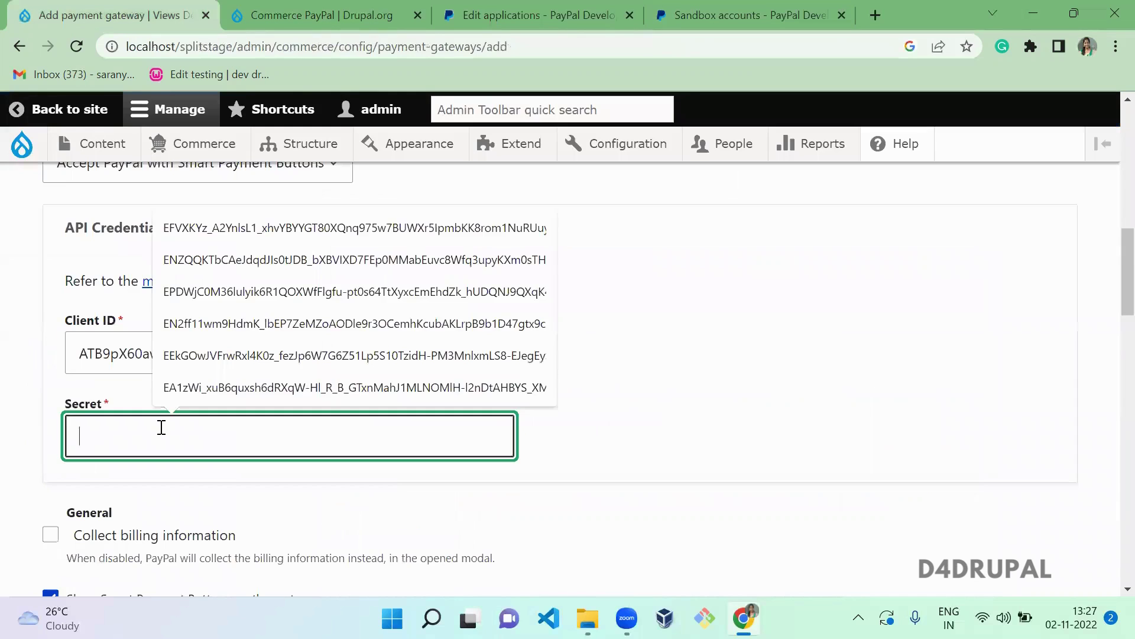
key("ctrl+v")
left_click(674, 401)
- Save the Paypal Payment checkout gateway
scroll(677, 403, "down", 1)
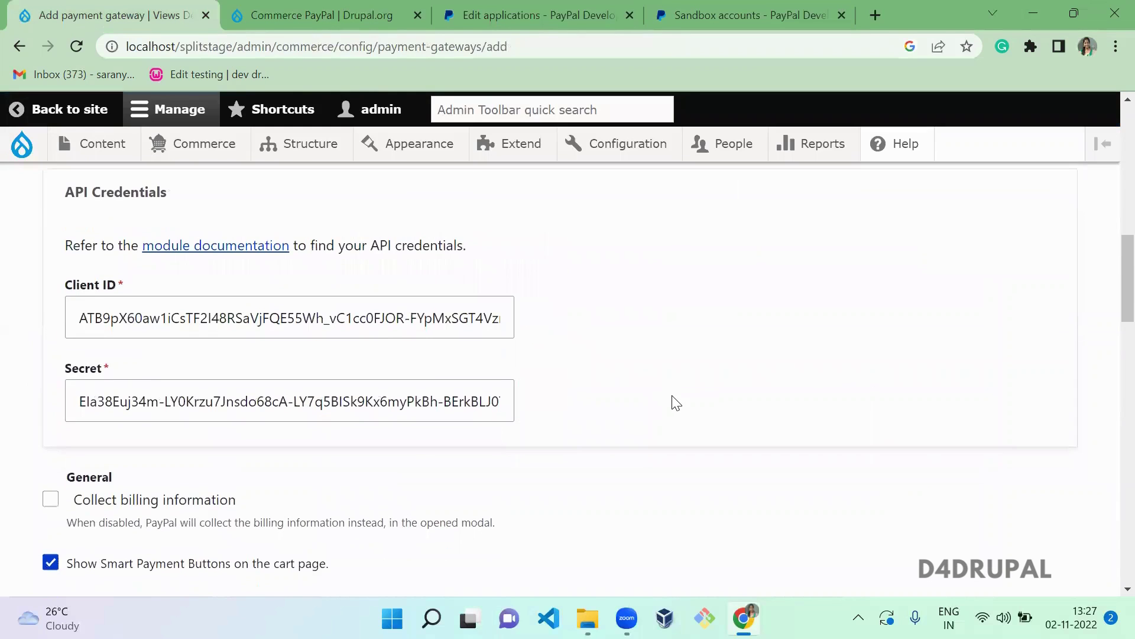
scroll(677, 403, "down", 8)
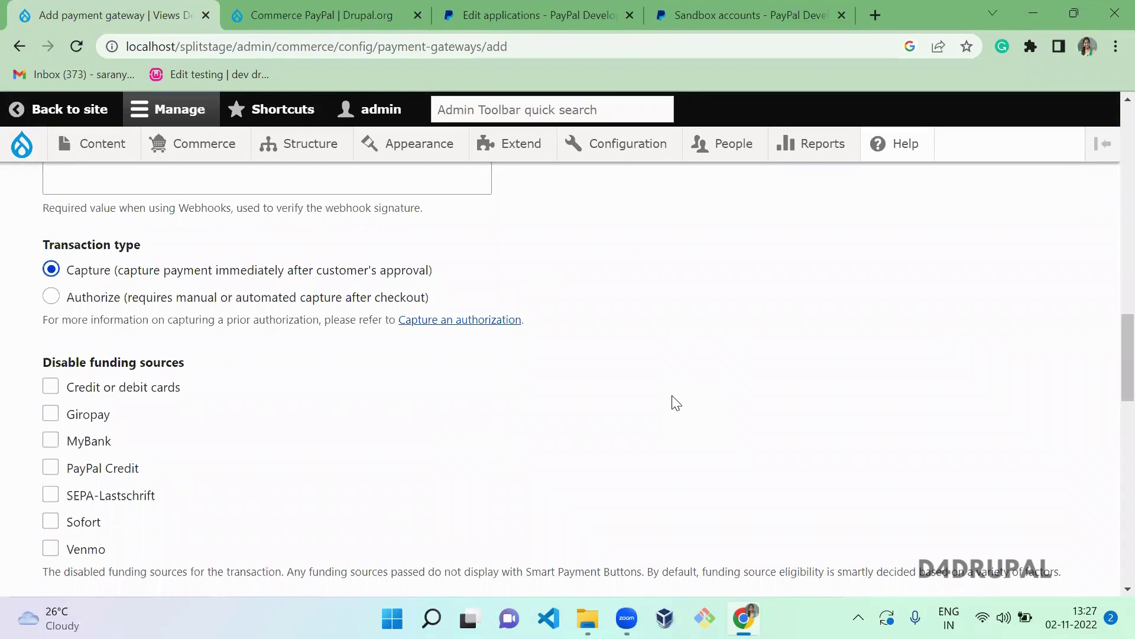
scroll(676, 402, "down", 2)
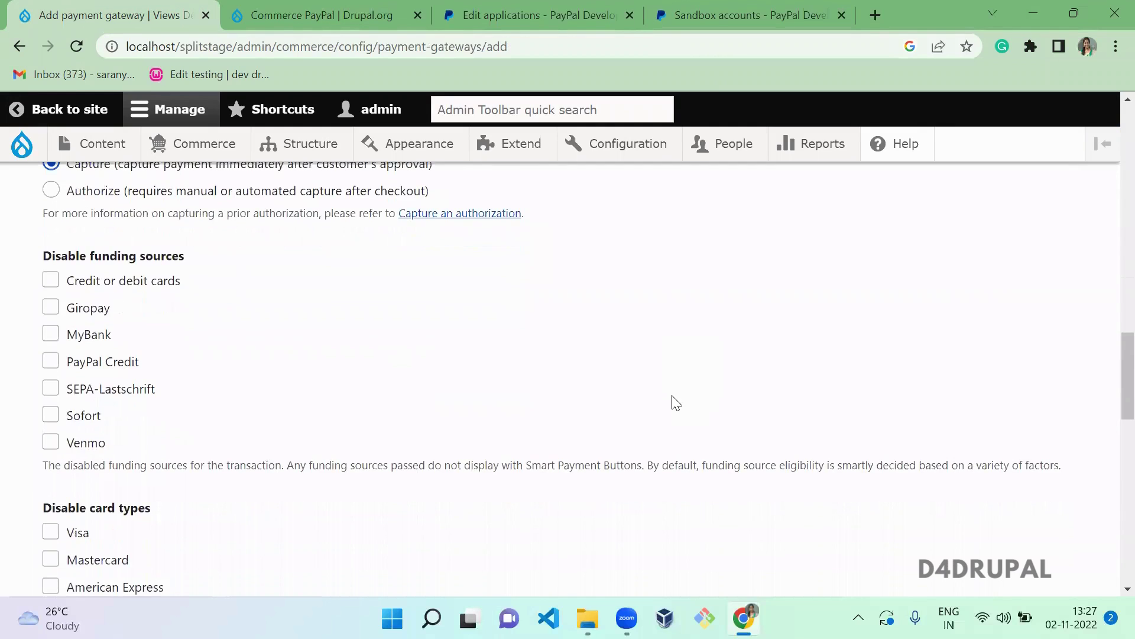
scroll(677, 403, "down", 9)
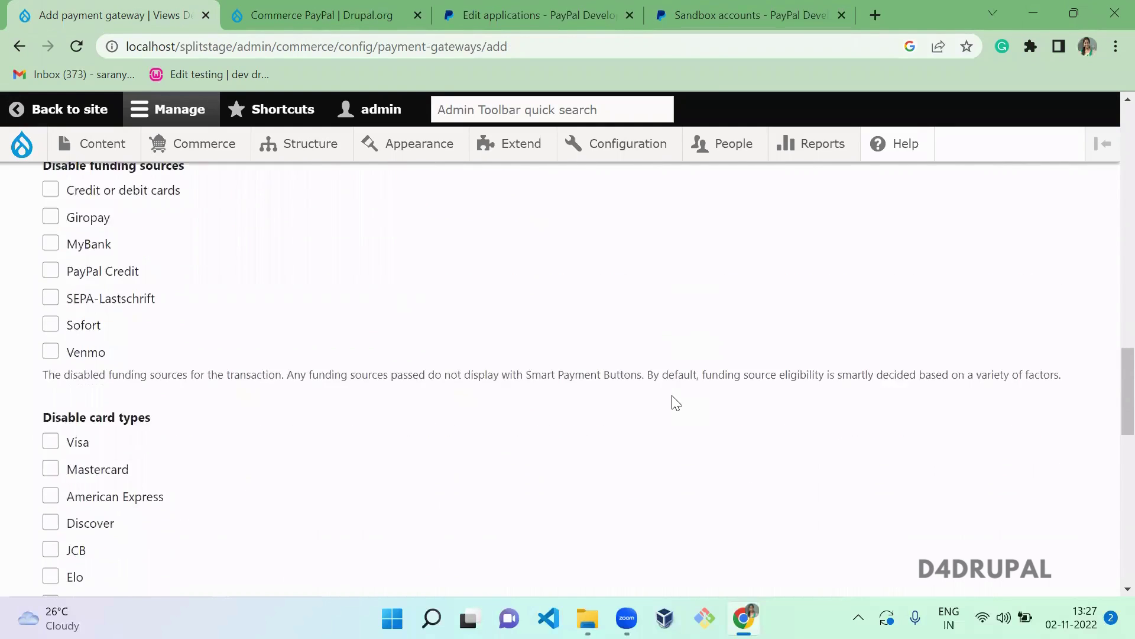
scroll(677, 403, "down", 7)
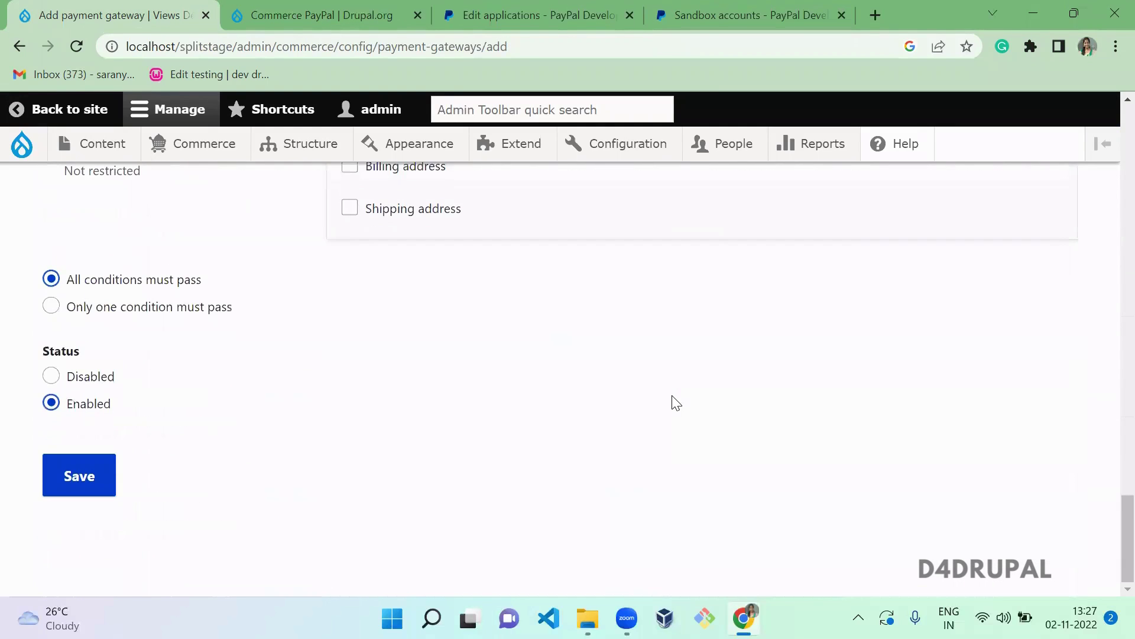
left_click(83, 475)
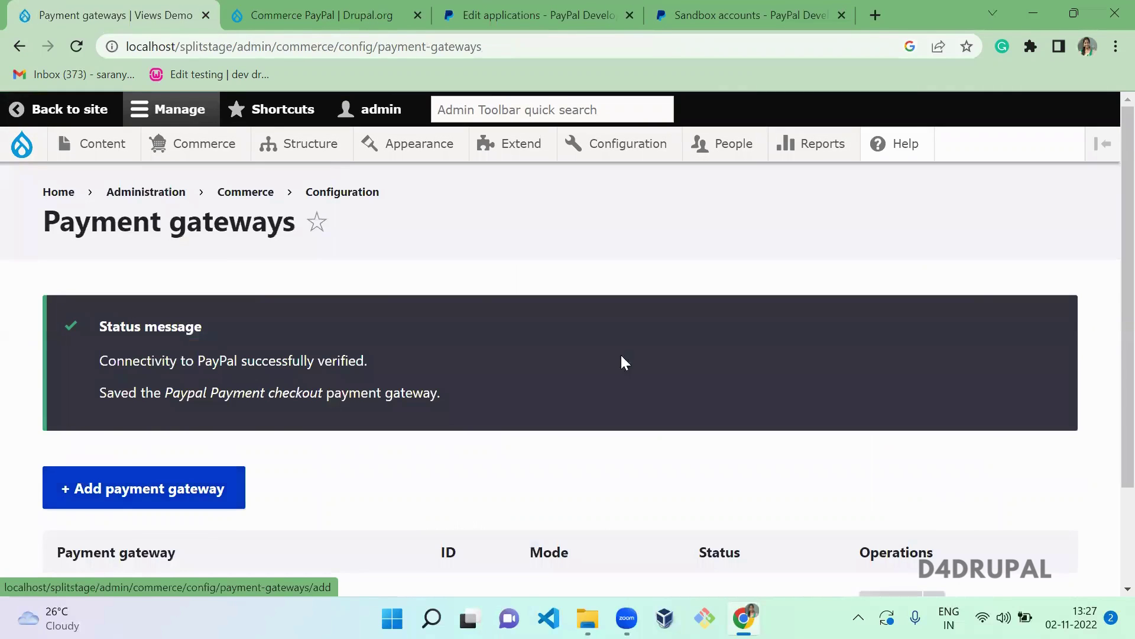
- Confirm the new gateway row shows Enabled in Sandbox mode, then select the site URL
scroll(1111, 248, "down", 2)
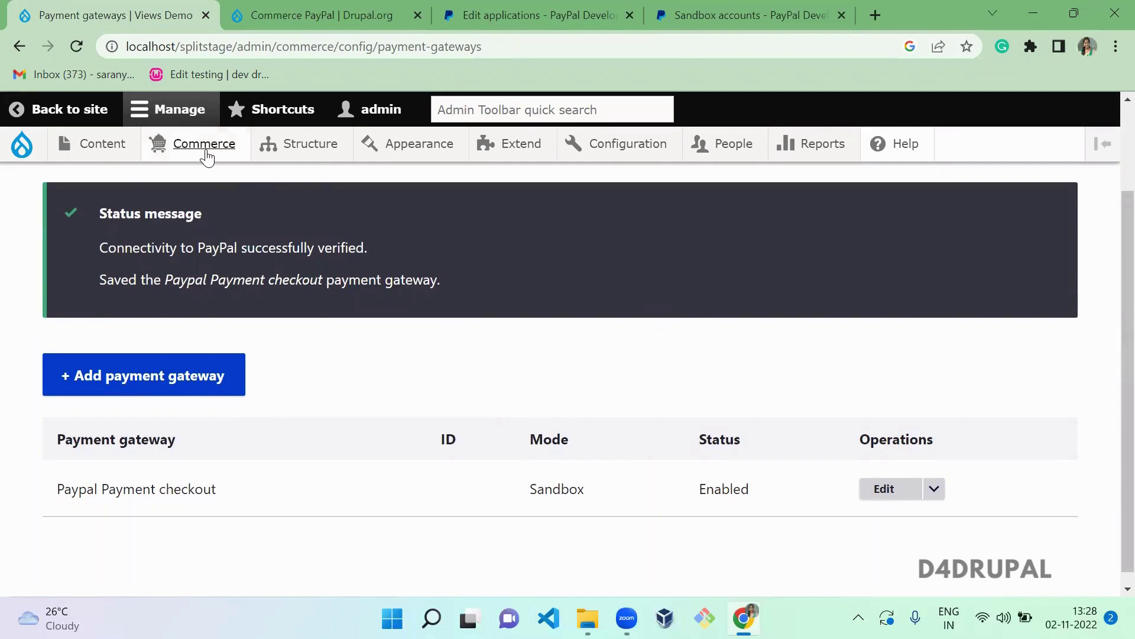
mouse_move(205, 149)
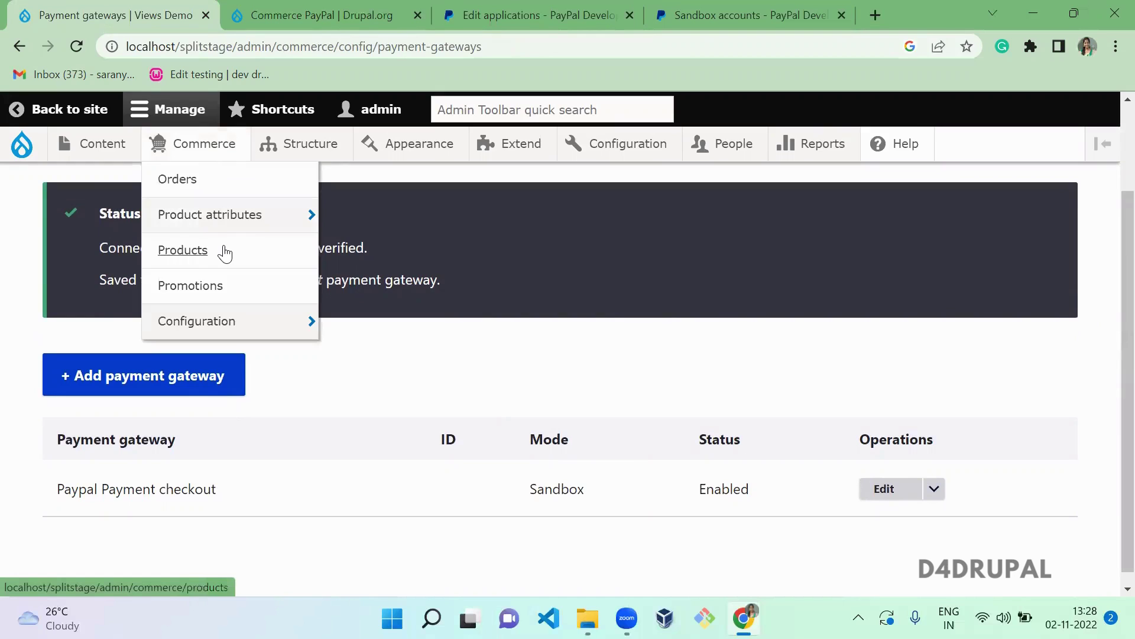
key("ctrl+shift+n")
key("ctrl+w")
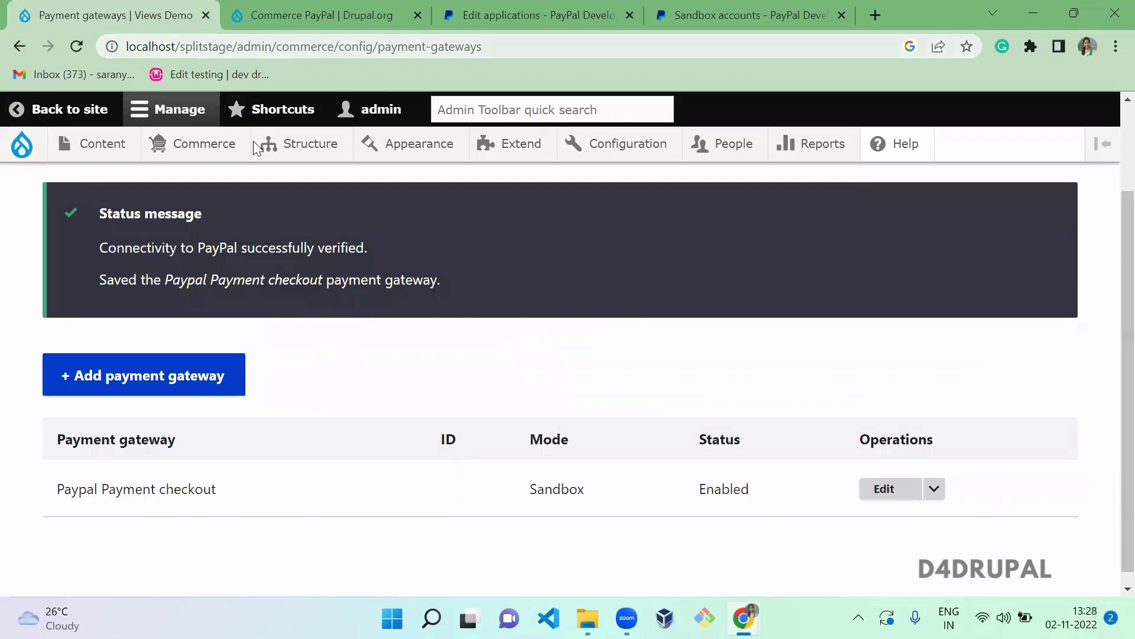
left_click_drag(232, 46, 80, 45)
- Open a private window and sign in at /user/login with the test customer's credentials
key("ctrl+c")
key("ctrl+shift+n")
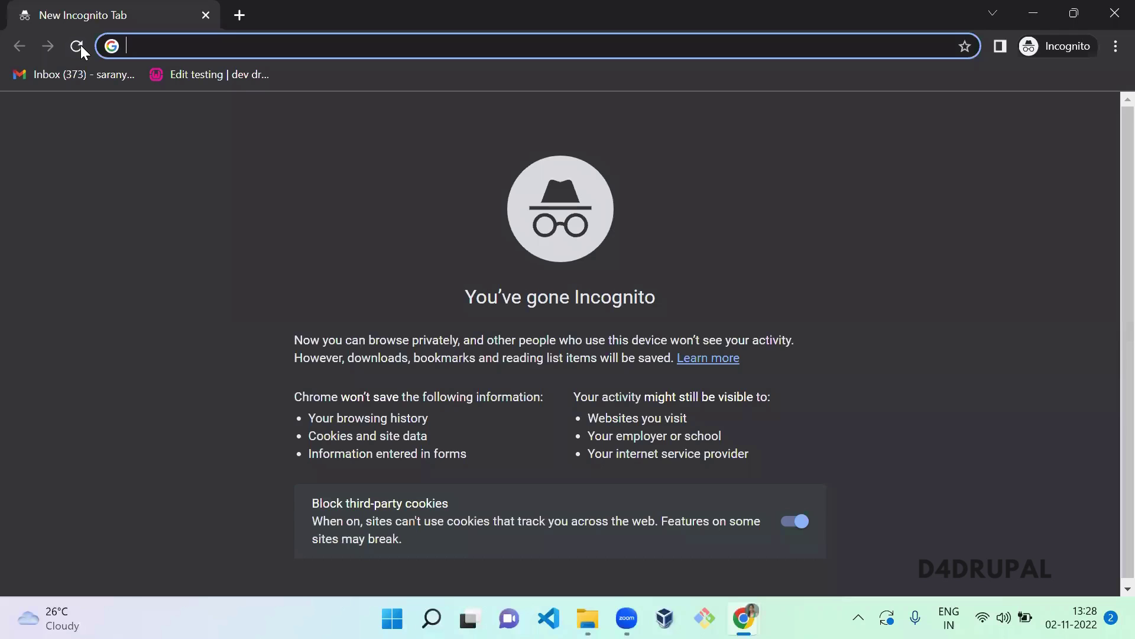
key("ctrl+v")
type("/user/login")
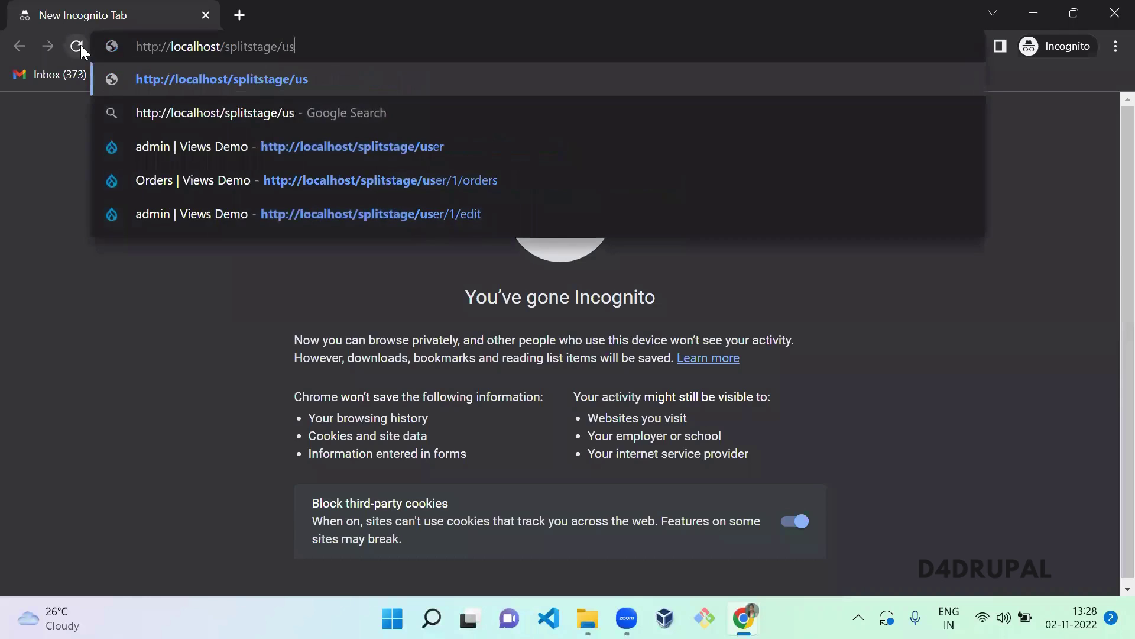
key("Return")
type("abc")
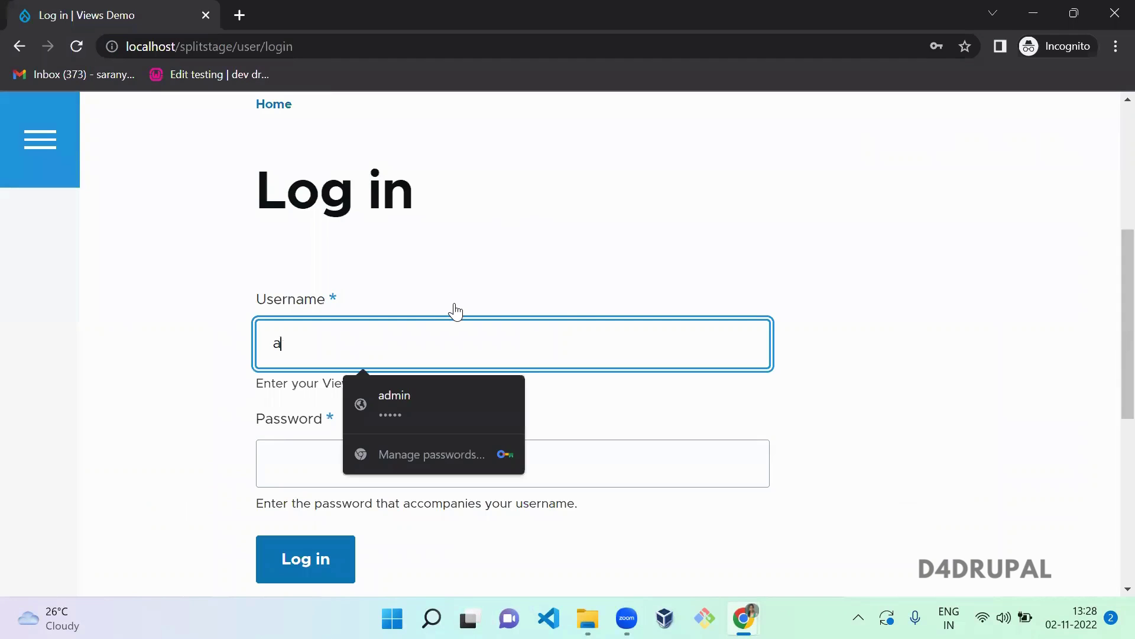
key("Tab")
type("a")
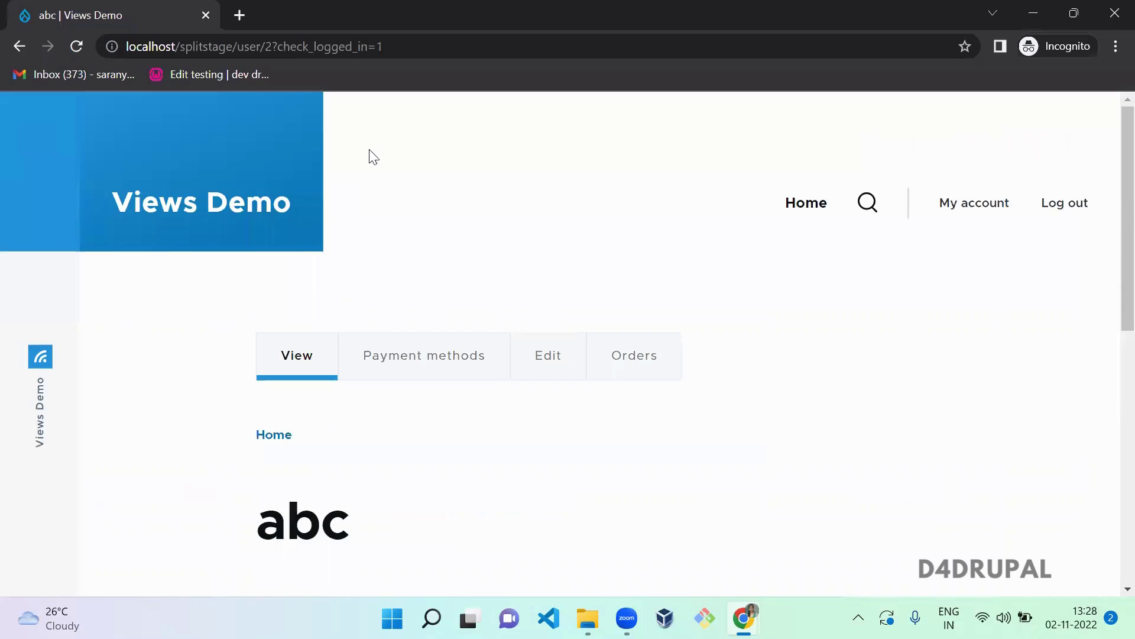
- Go to /product/4, the Personalised T-shirt product page
key("ctrl+l")
key("ctrl+shift+Left")
key("ctrl+shift+Left")
key("ctrl+shift+Left")
key("ctrl+shift+Left")
key("ctrl+shift+Left")
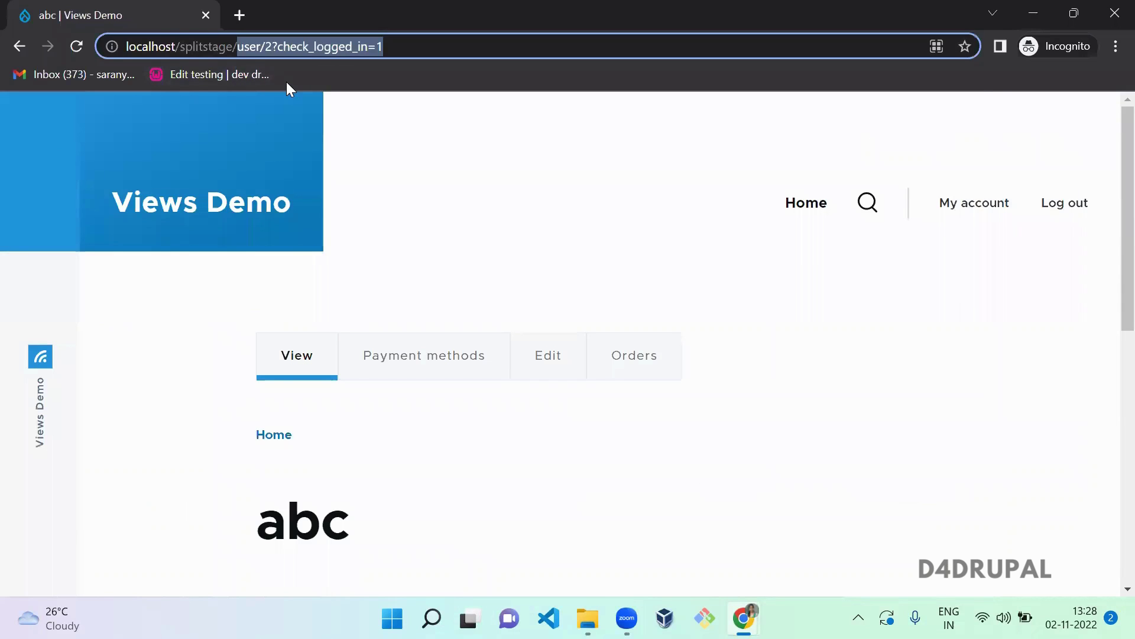
type("produjct")
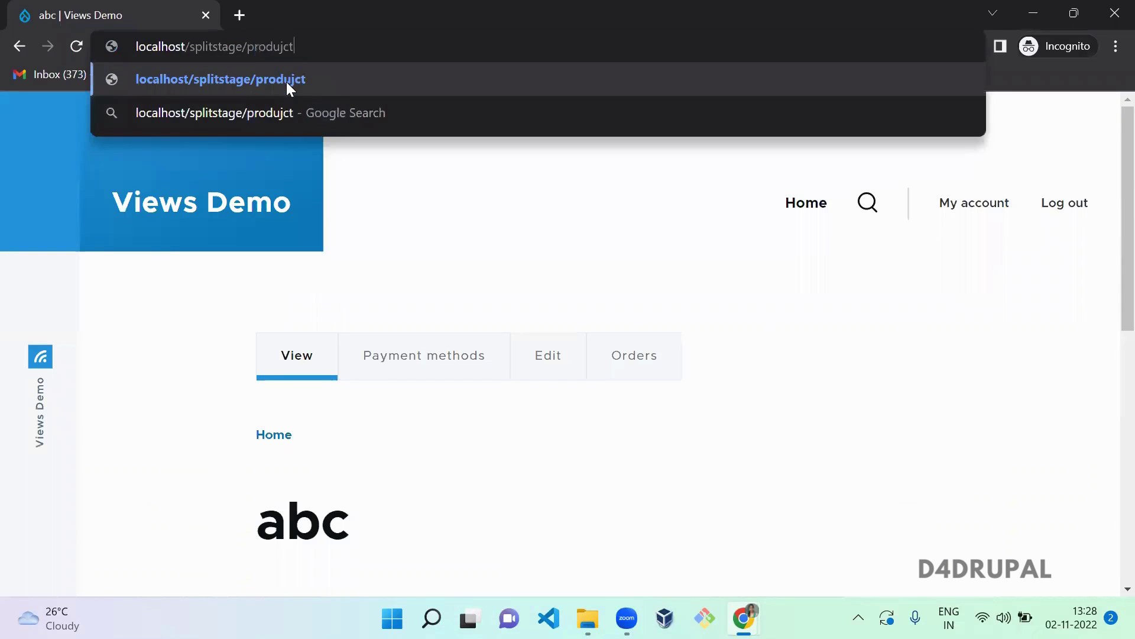
key("BackSpace")
key("BackSpace")
key("BackSpace")
type("ct")
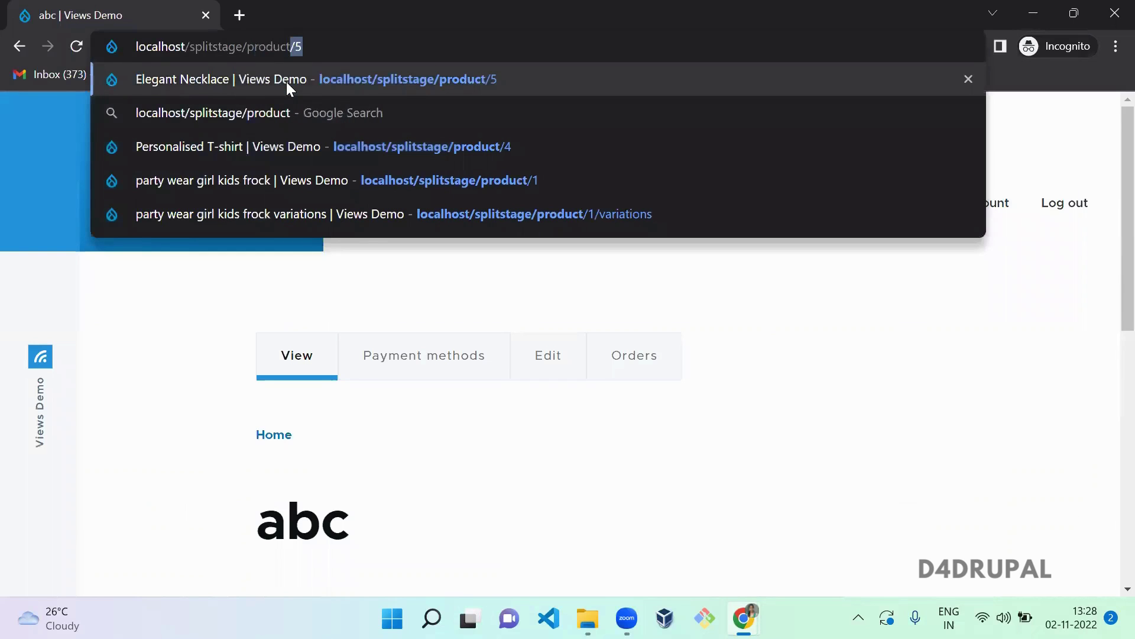
type("/4")
key("Return")
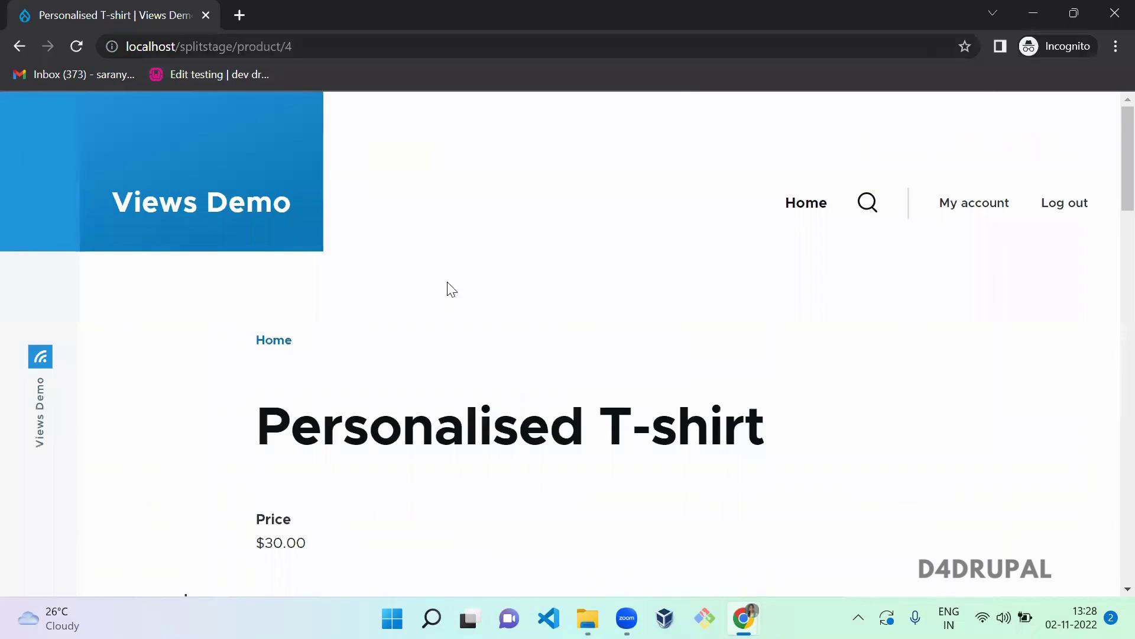
- Look over the product page and its 30.00 price
scroll(492, 254, "down", 5)
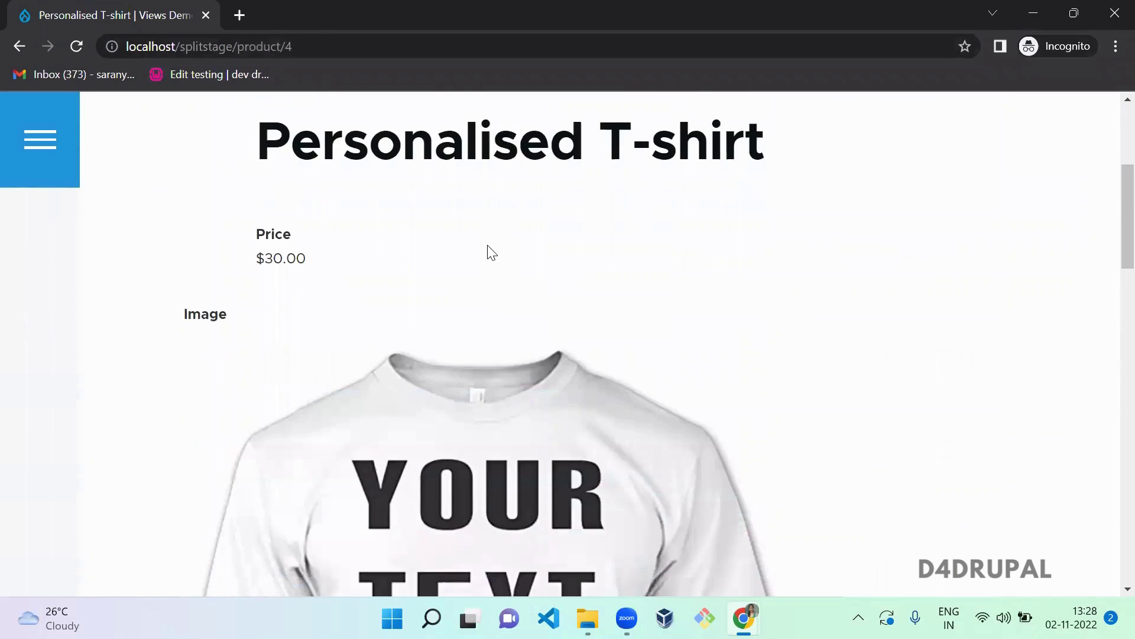
double_click(278, 258)
left_click(1019, 189)
scroll(1110, 197, "up", 1)
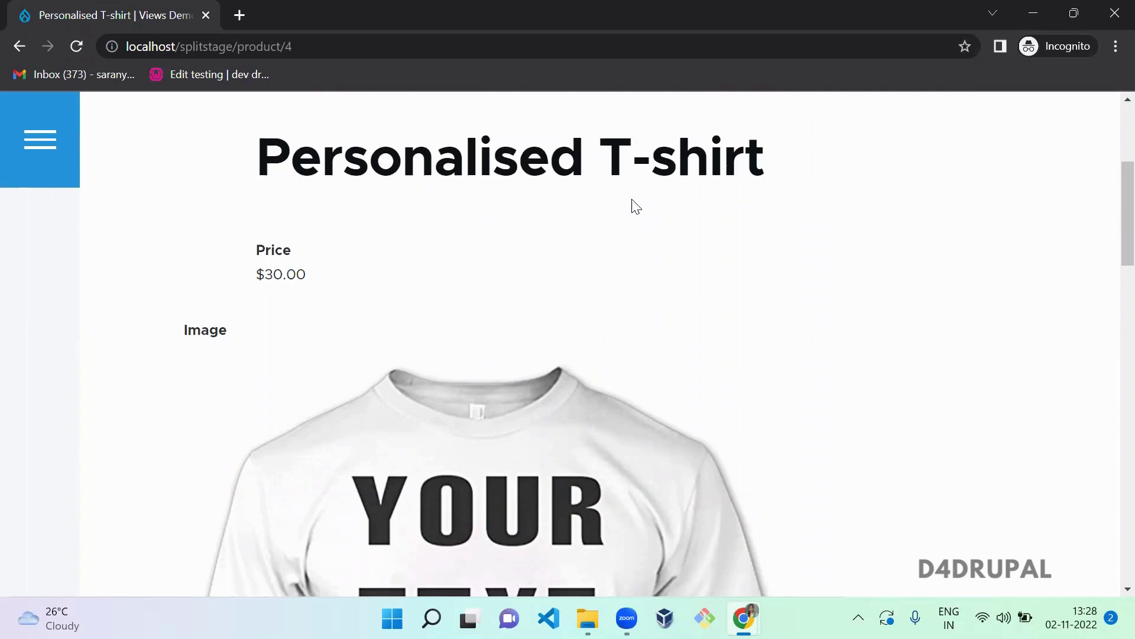
double_click(274, 269)
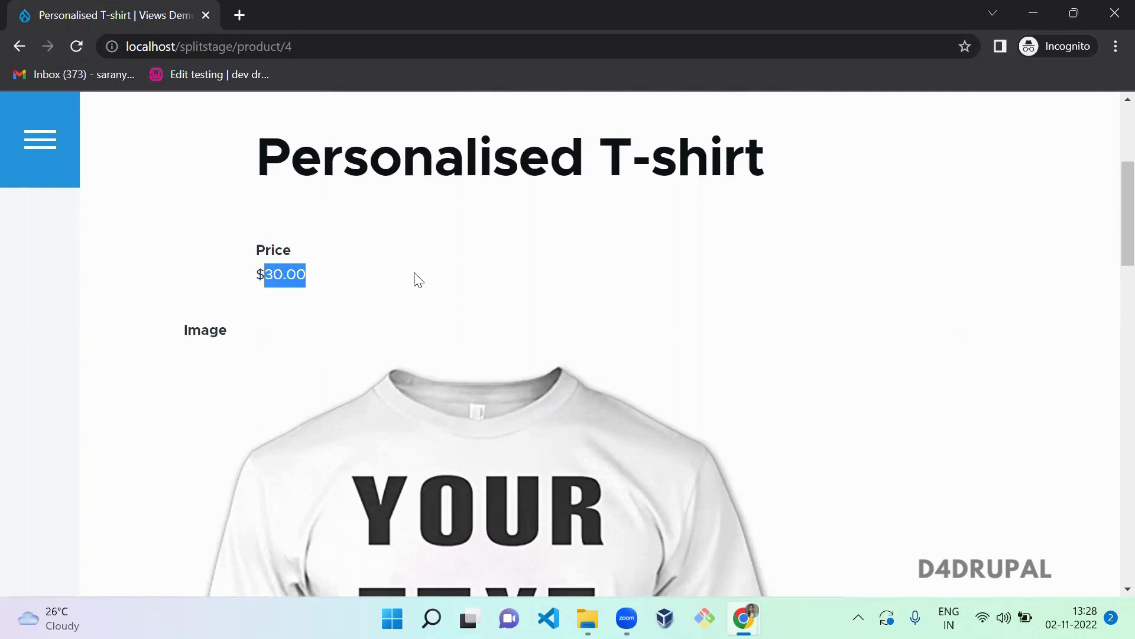
left_click(417, 278)
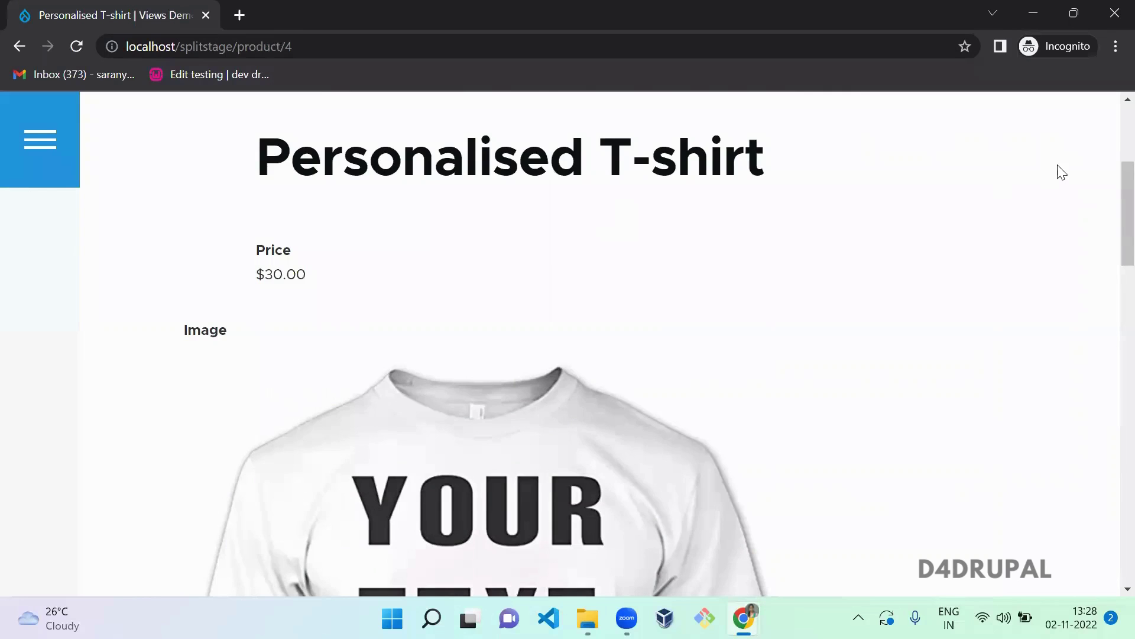
scroll(1109, 207, "down", 2)
scroll(1108, 185, "up", 2)
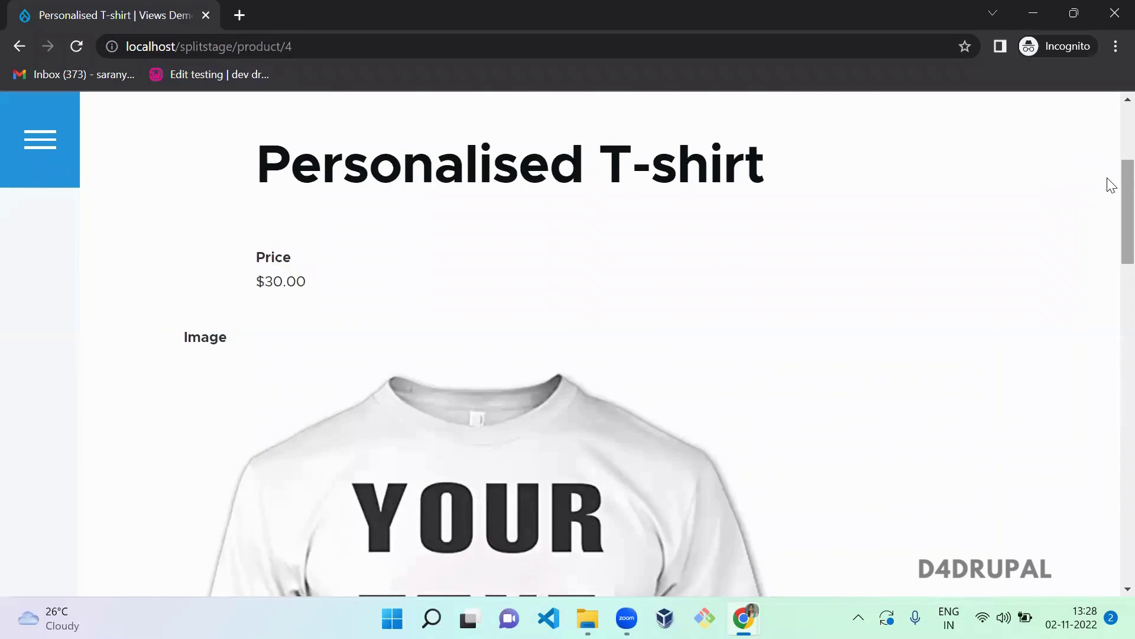
scroll(1108, 213, "down", 3)
scroll(1109, 195, "up", 2)
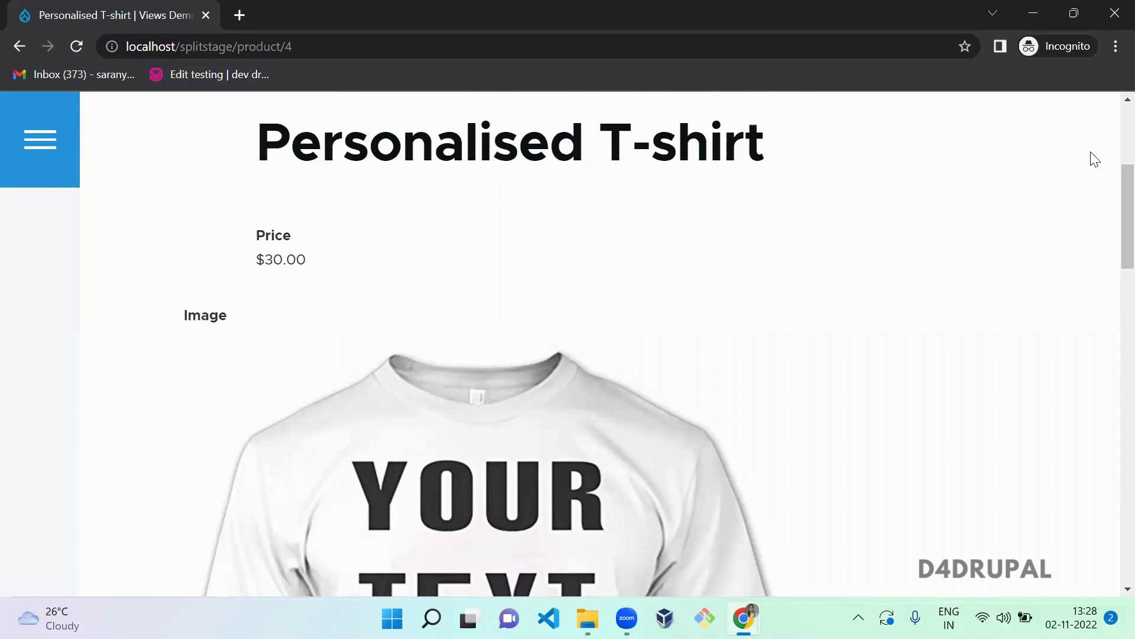
scroll(1108, 237, "down", 8)
scroll(1109, 367, "down", 10)
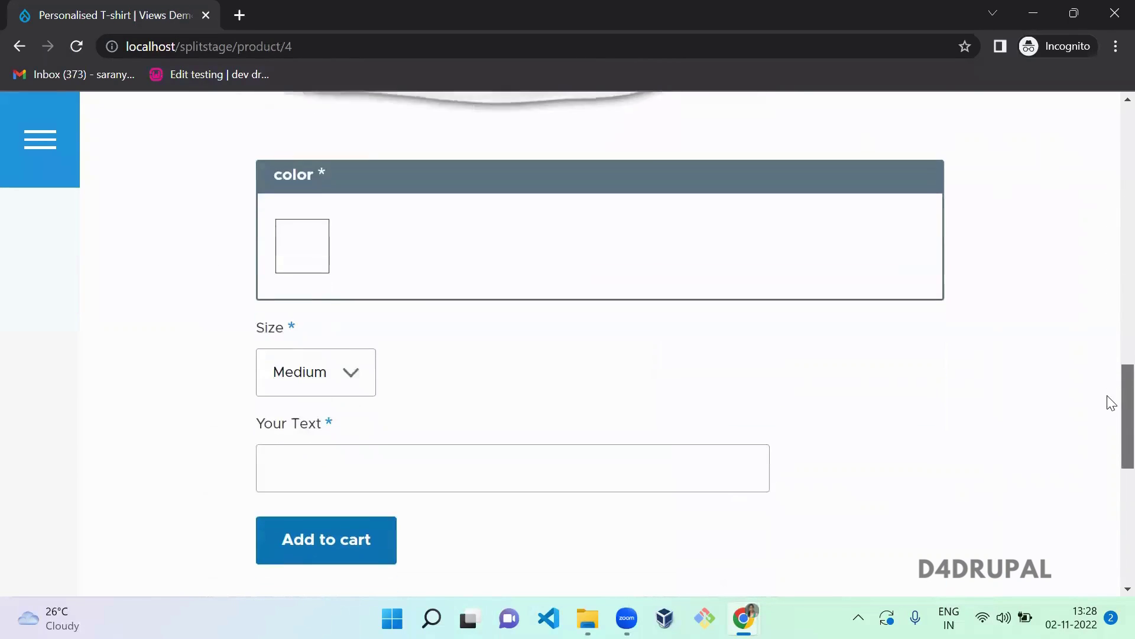
- Fill Your Text with D4Drupal, add the T-shirt to the cart, and view the cart
left_click(553, 380)
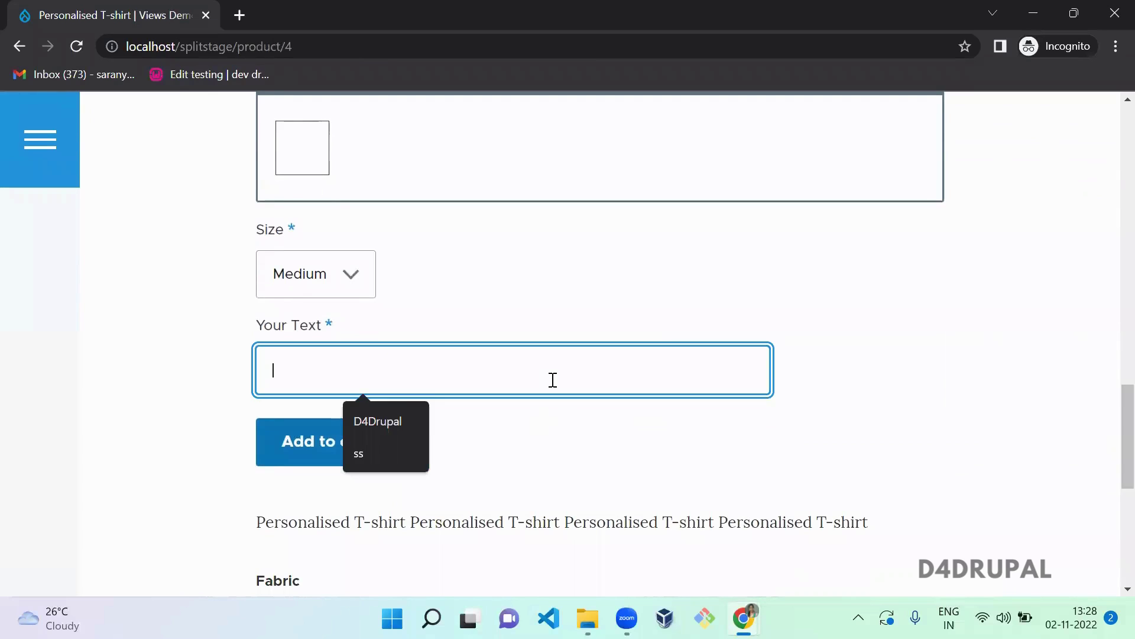
left_click(384, 421)
left_click(334, 446)
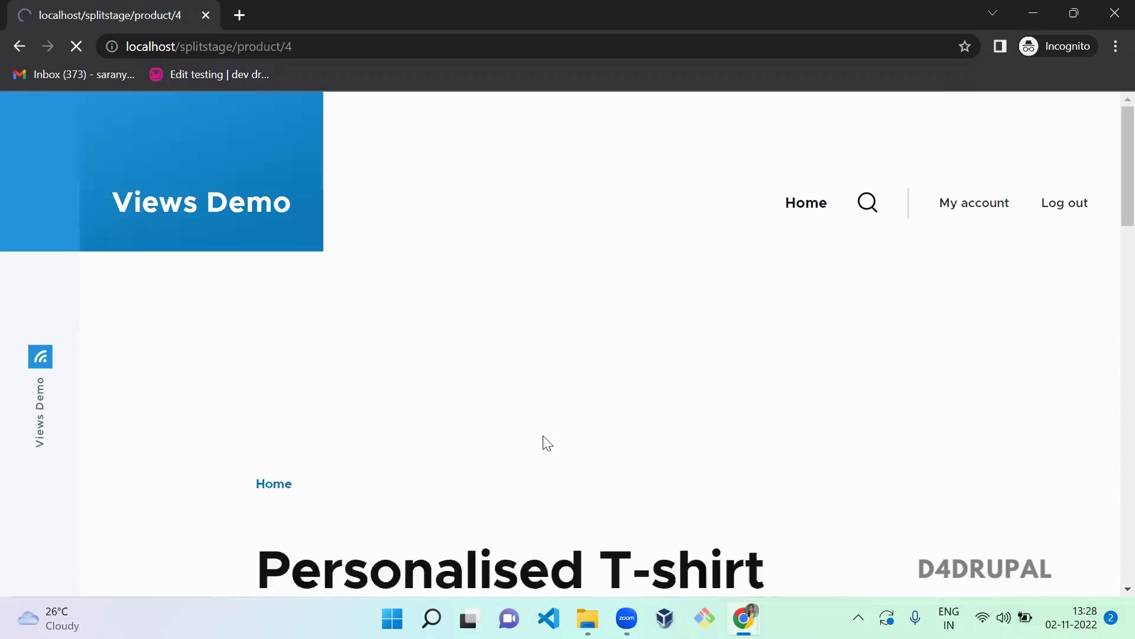
left_click(461, 383)
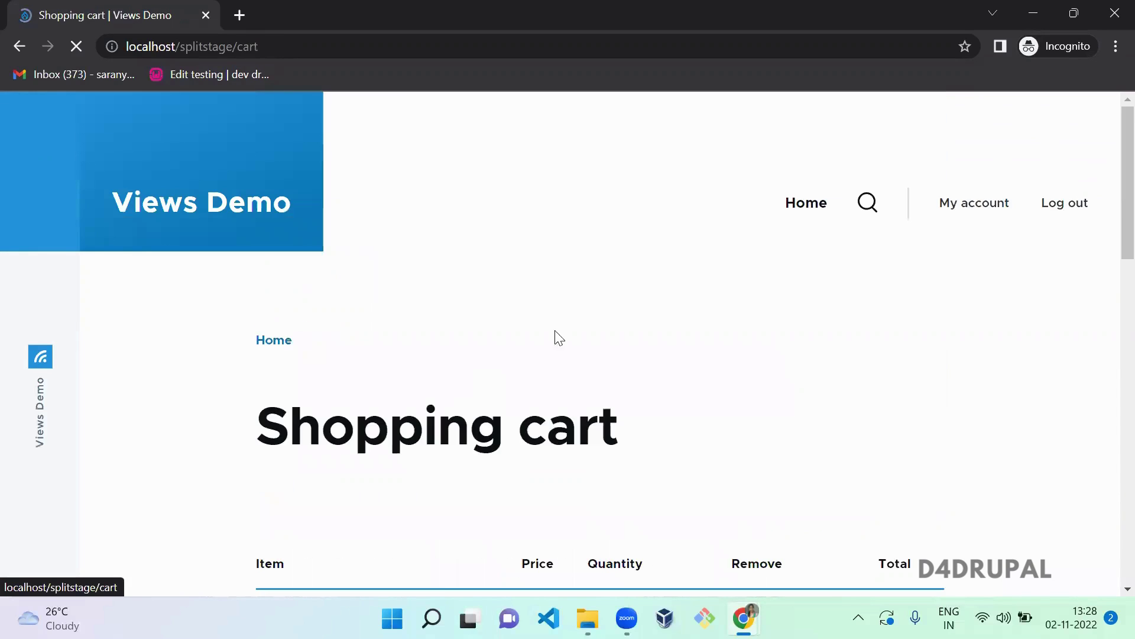
- Start PayPal checkout for the $30.00 cart with the yellow PayPal button
scroll(1110, 237, "down", 10)
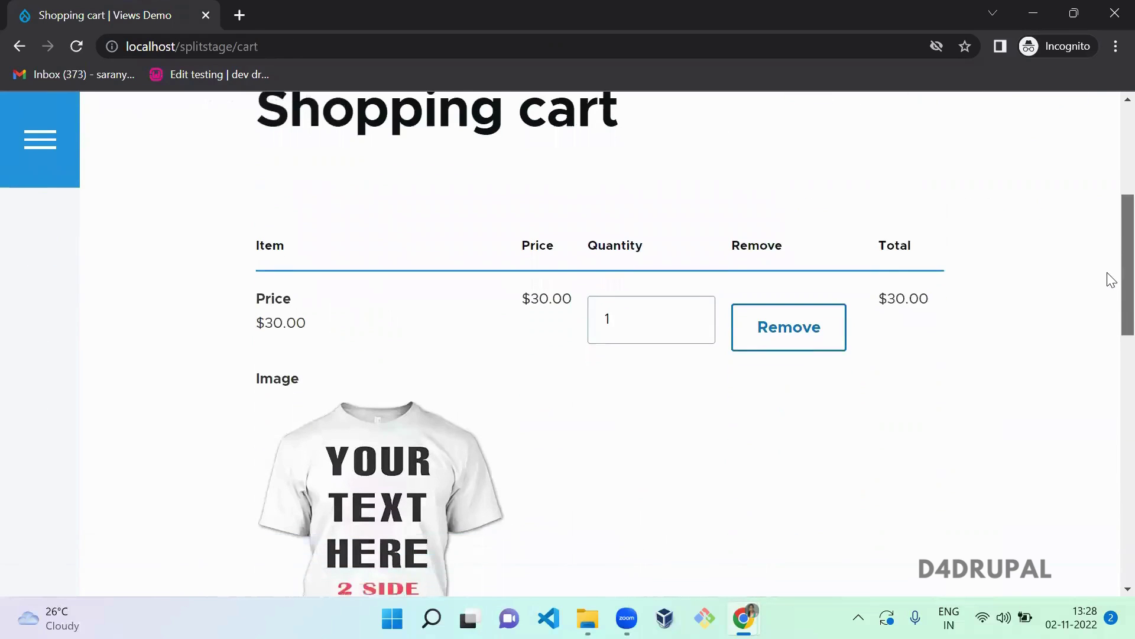
scroll(1110, 349, "down", 5)
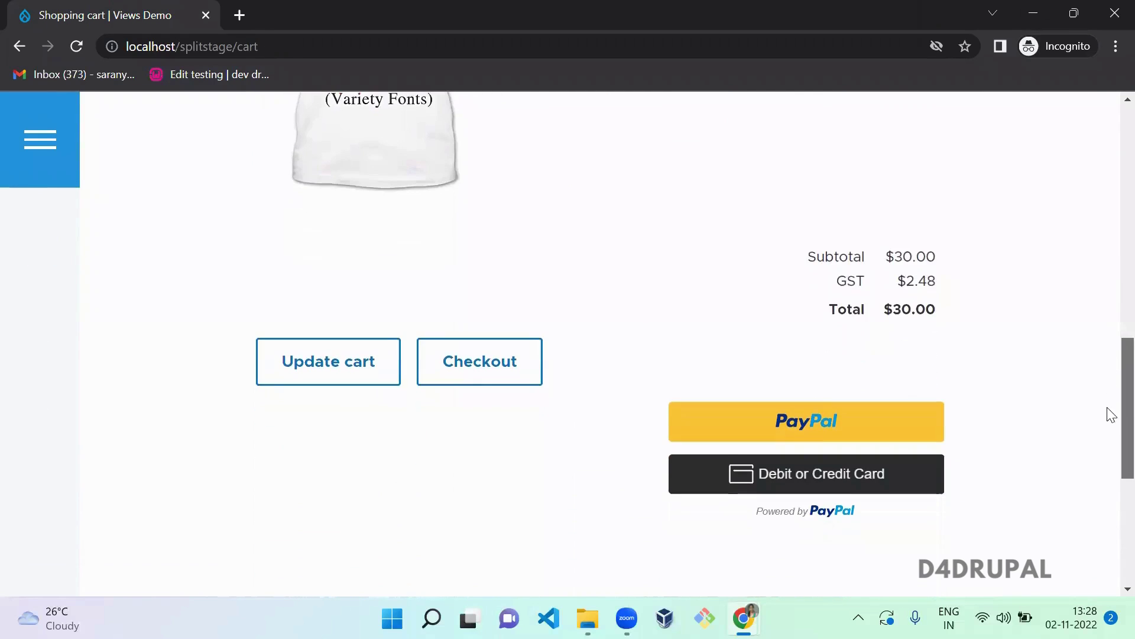
left_click(817, 438)
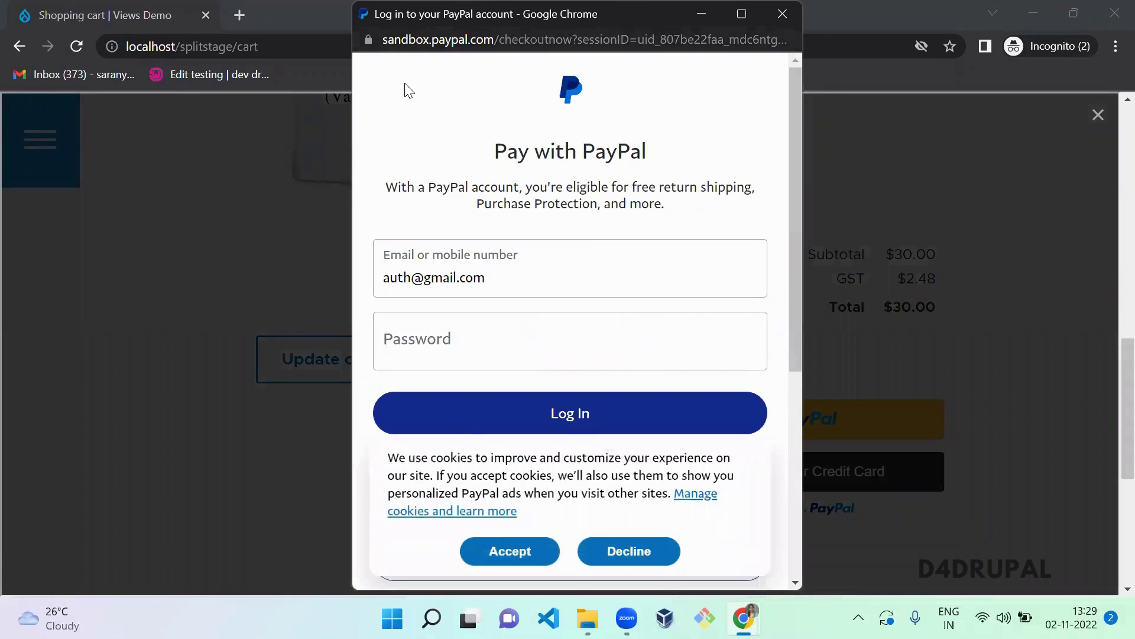
- Accept cookies on the PayPal sandbox login and return to the Drupal admin window
key("ctrl+l")
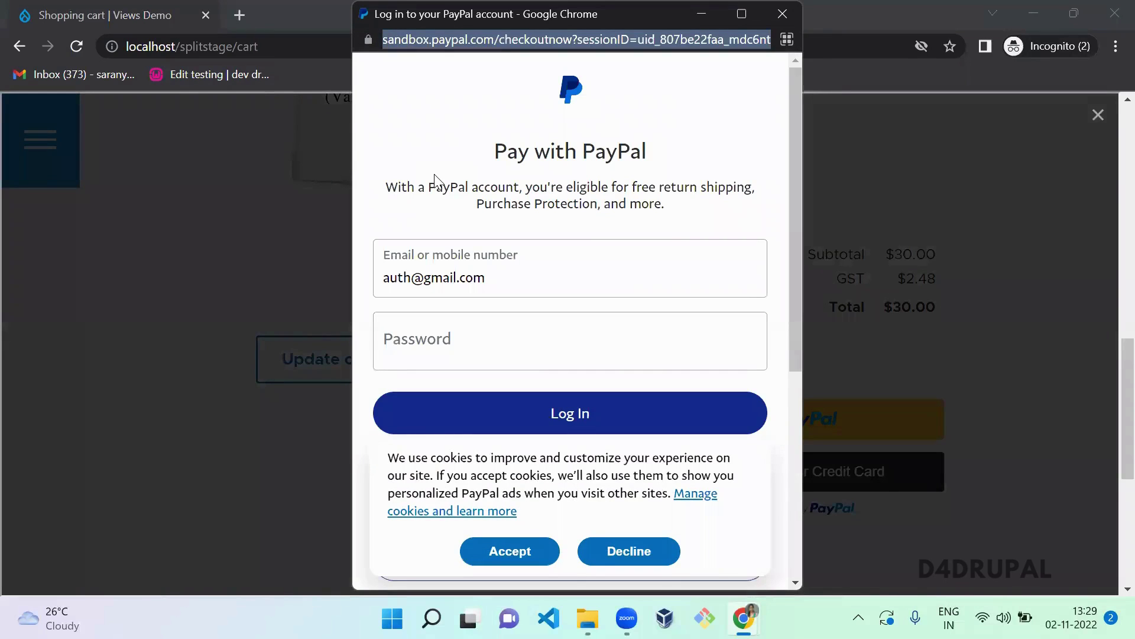
key("Escape")
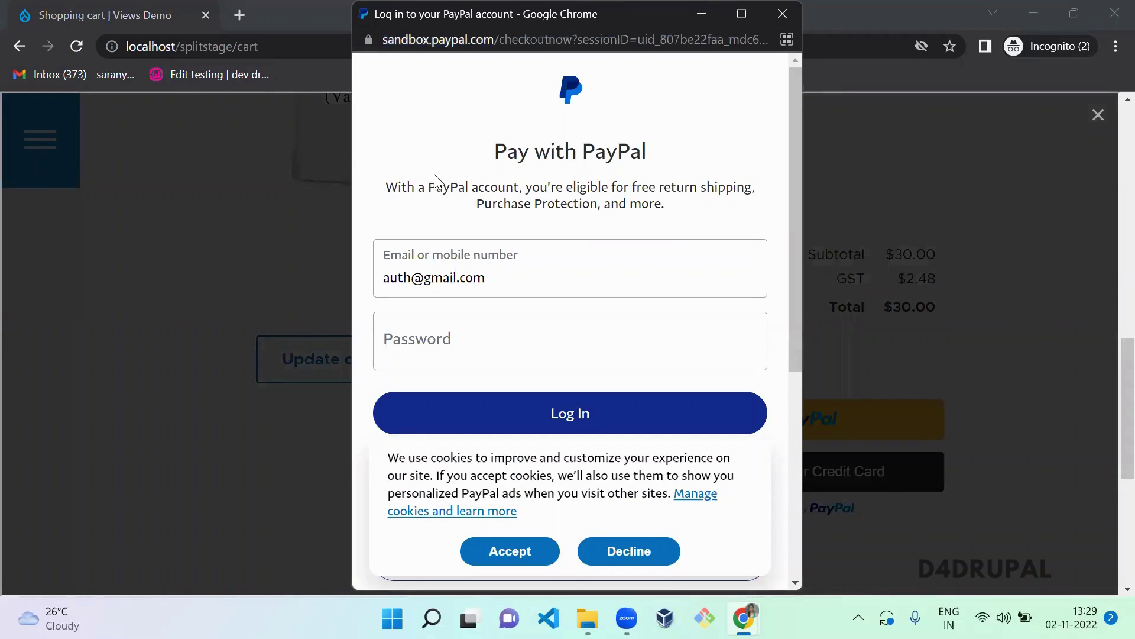
left_click(525, 550)
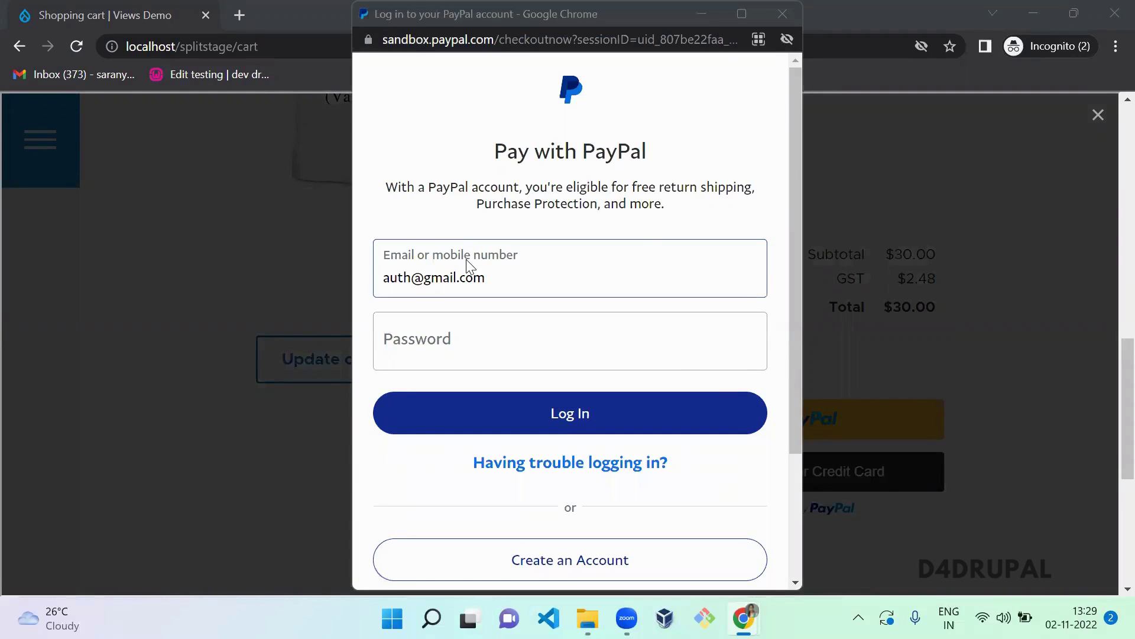
key("alt+Tab")
key("Tab")
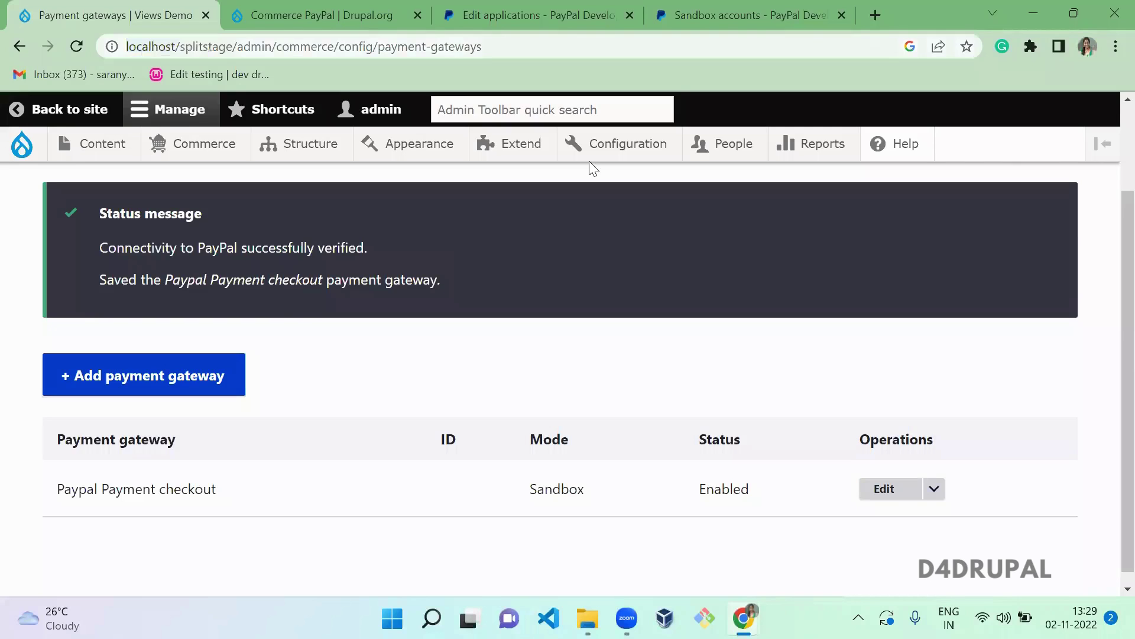
- Copy the personal sandbox account's email into the PayPal login's email field
key("ctrl+4")
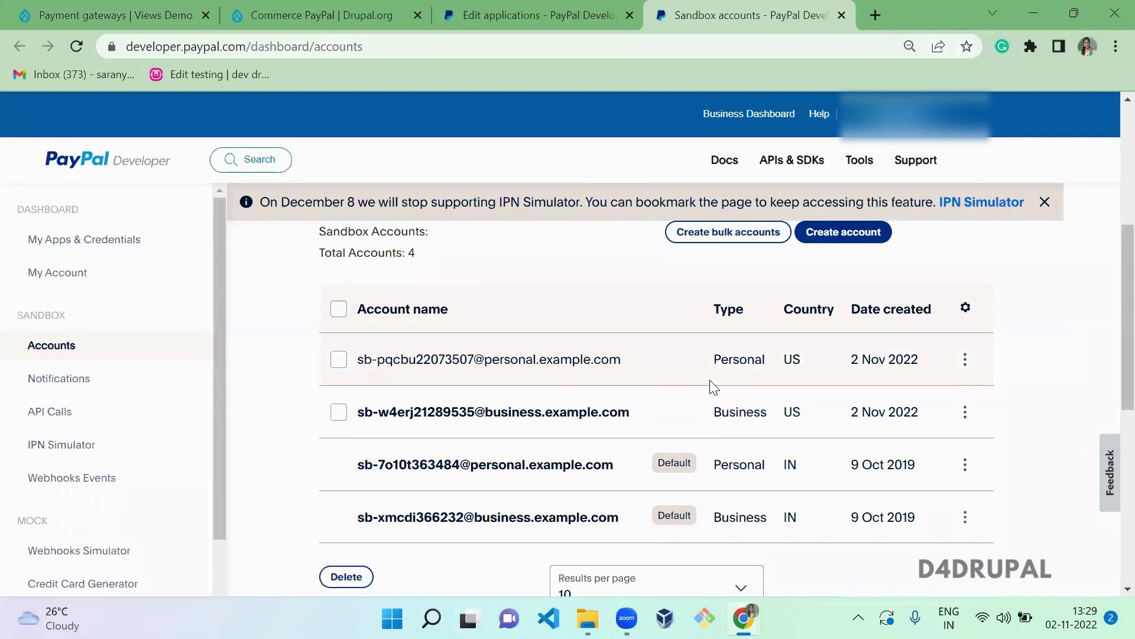
left_click(965, 361)
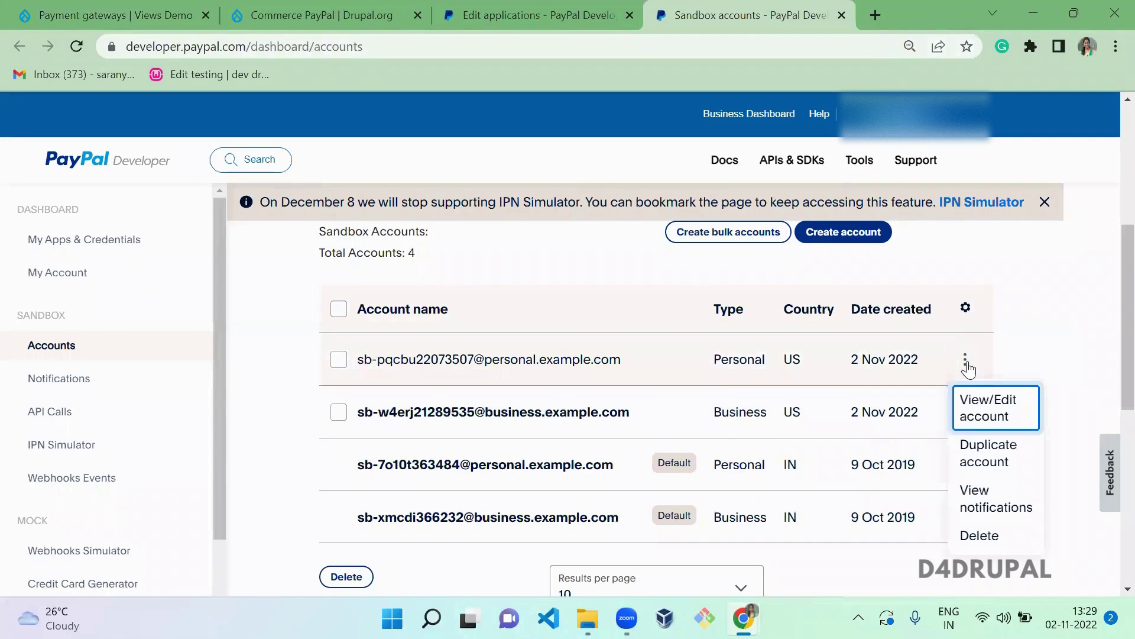
left_click(975, 414)
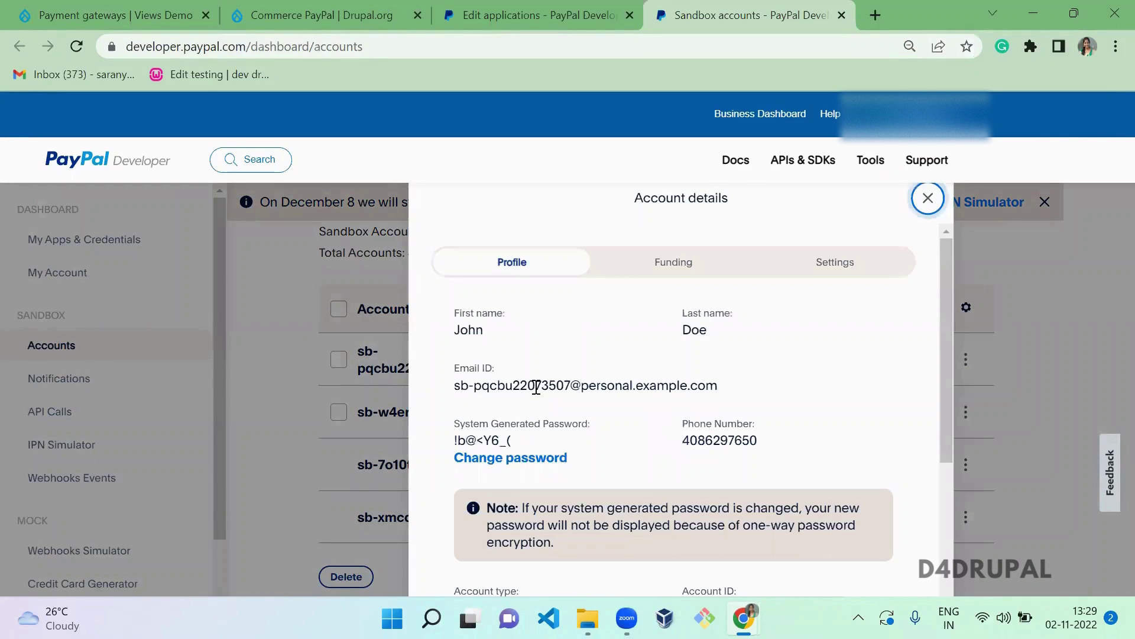
triple_click(535, 387)
key("ctrl+c")
key("alt+Tab")
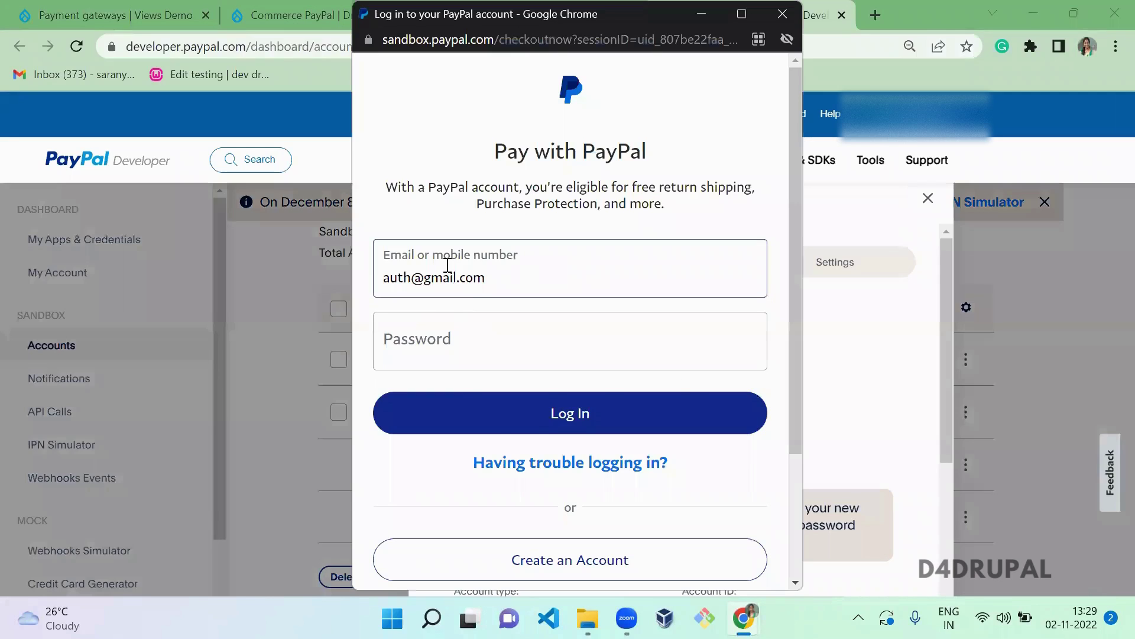
triple_click(448, 265)
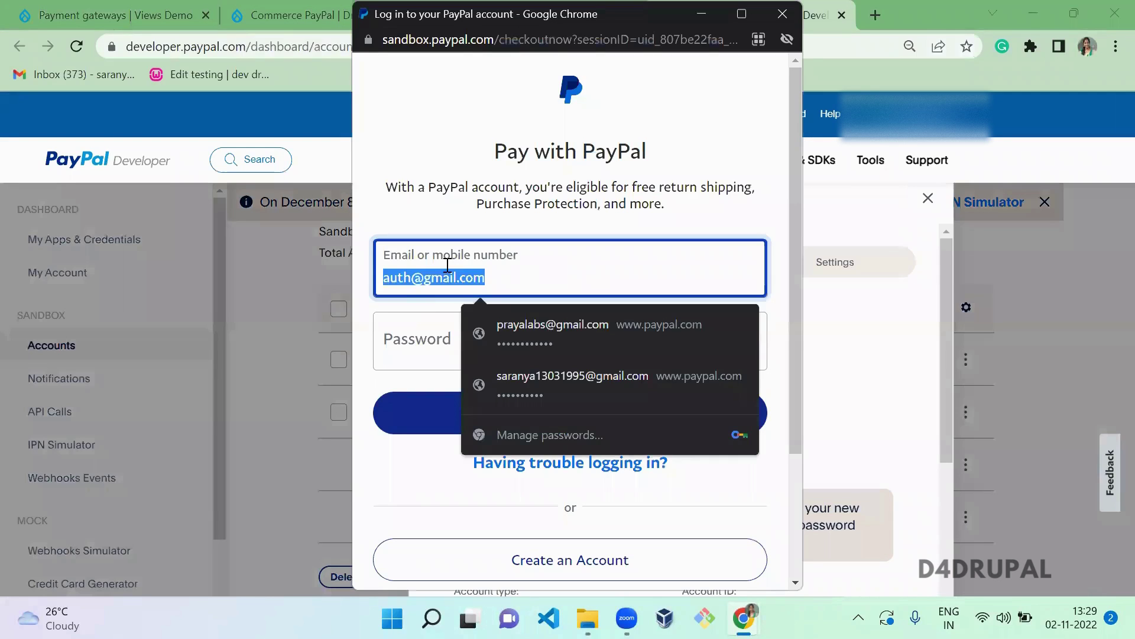
key("ctrl+v")
- Copy the account's system-generated password into the login's password field
key("alt+Tab")
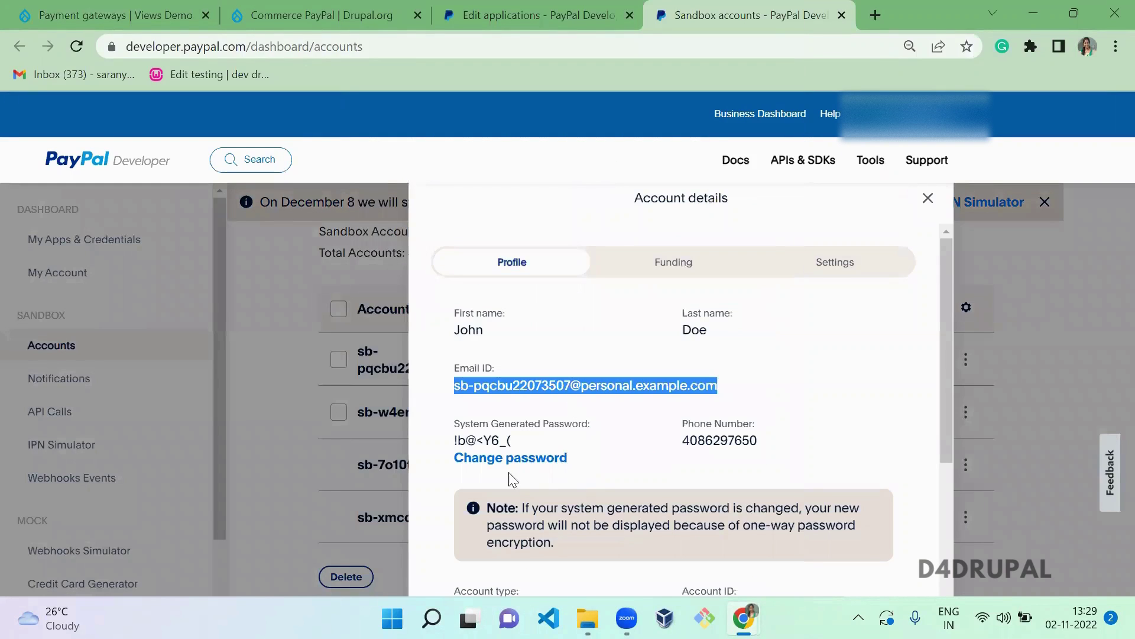
triple_click(491, 440)
key("alt+Tab")
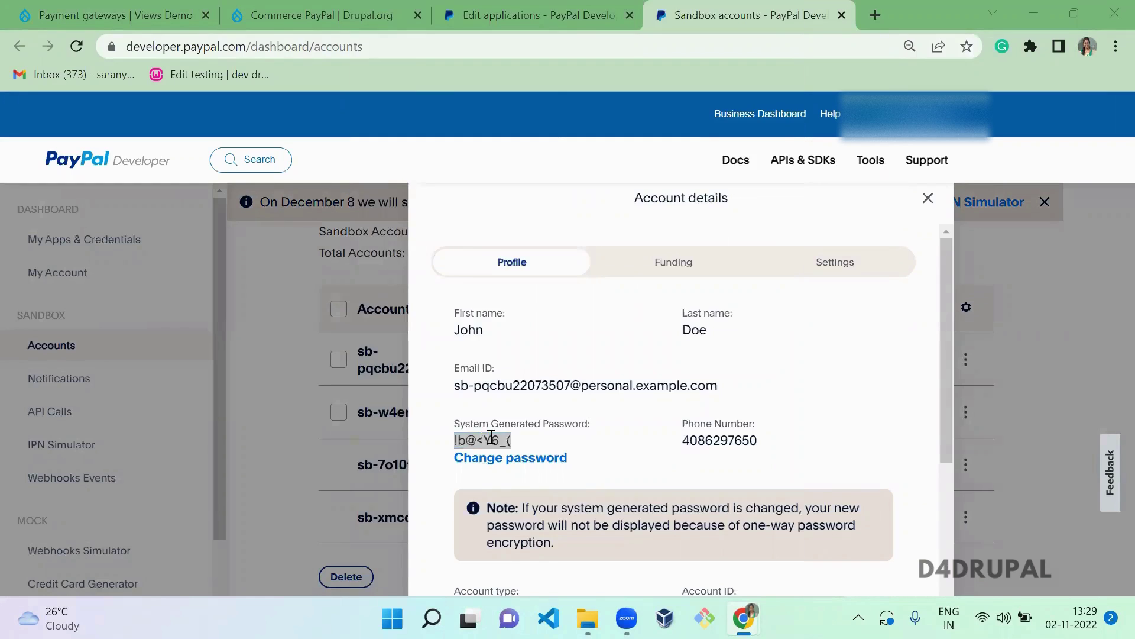
left_click(506, 339)
key("ctrl+v")
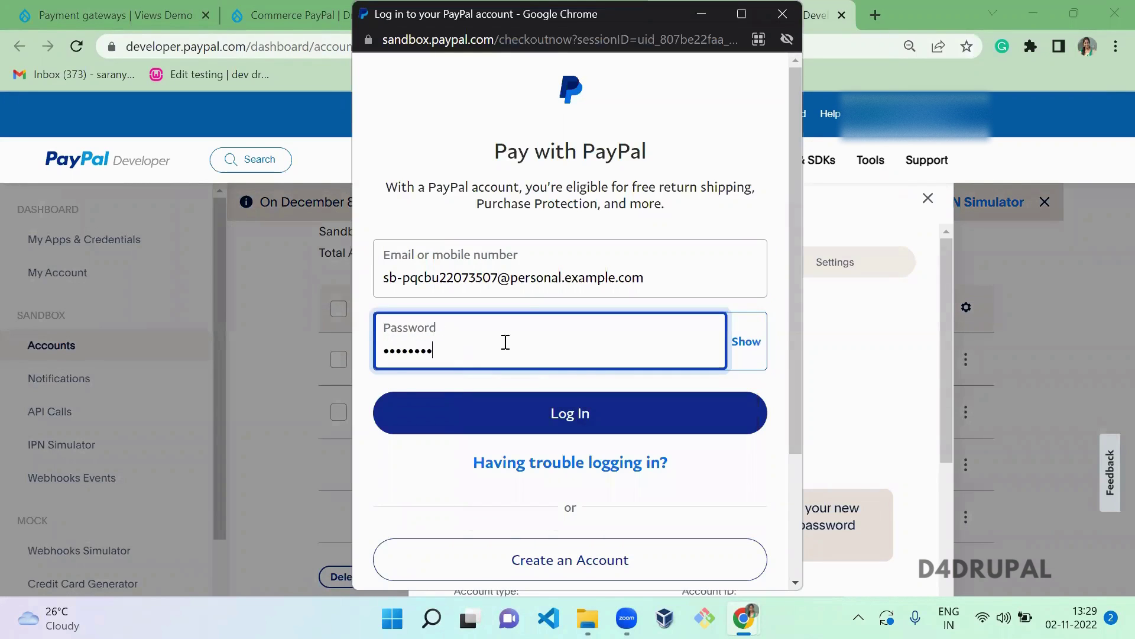
- Log in as the sandbox buyer, dismiss the pay-later banner, and approve the $30.00 balance payment
left_click(564, 414)
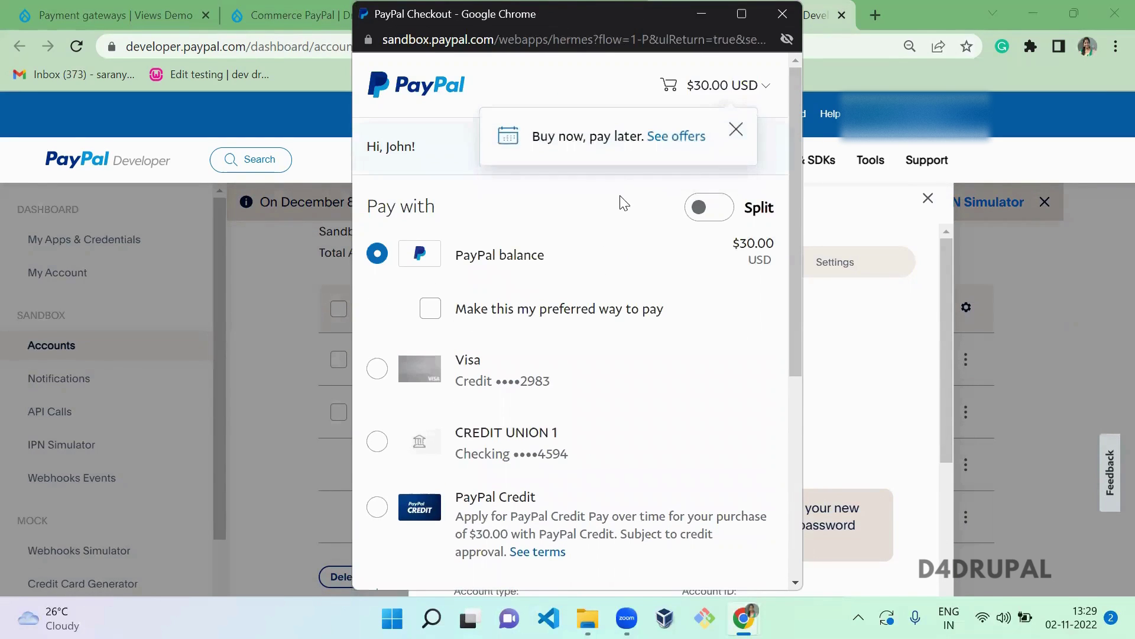
left_click(737, 130)
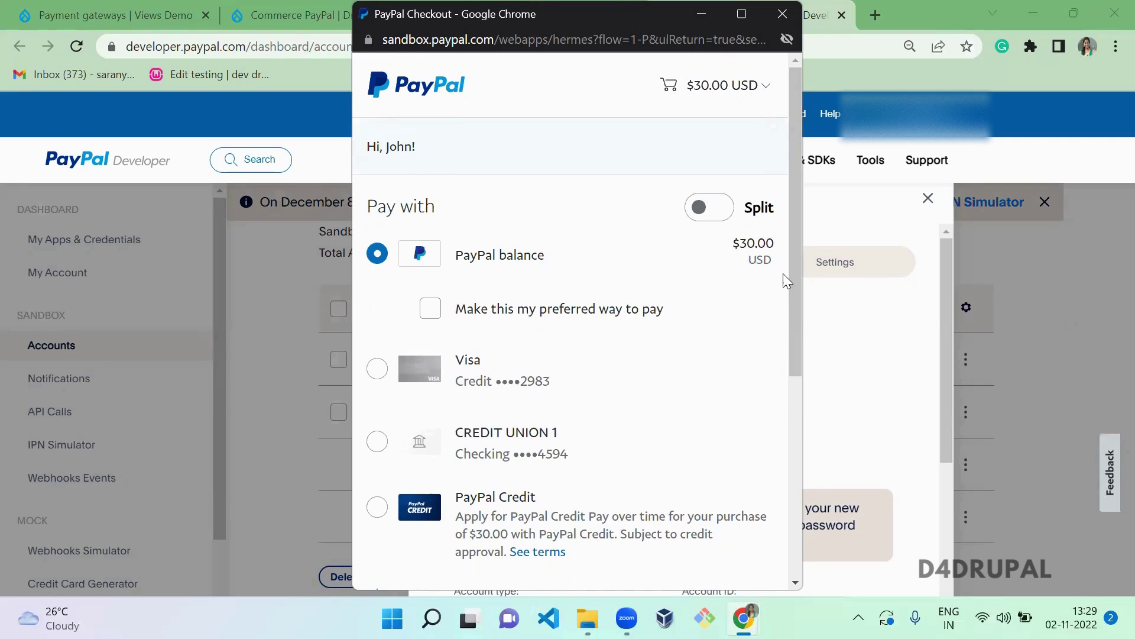
left_click_drag(793, 273, 795, 436)
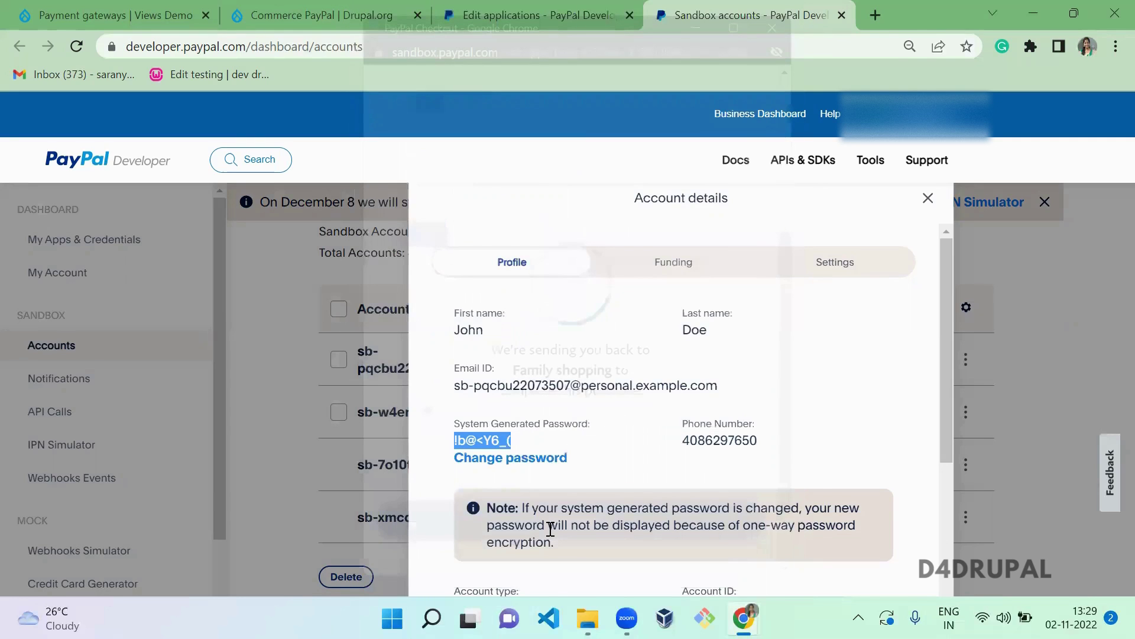
- Pay and complete the purchase from the Review page, dismissing the 'Unable to send email' warning
key("alt+Tab")
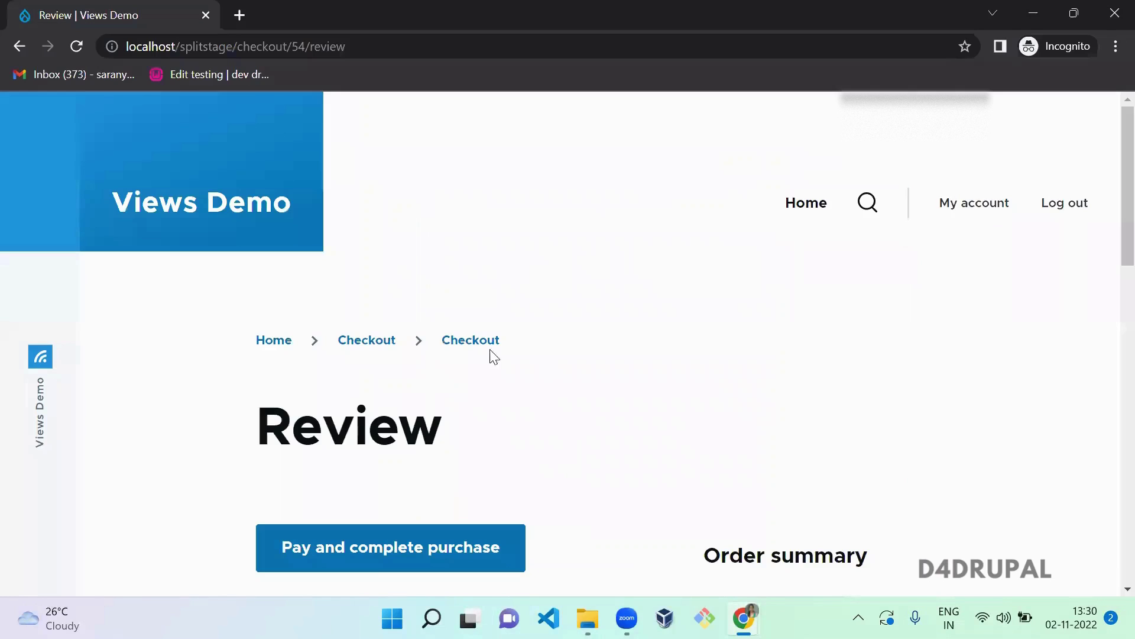
scroll(1108, 248, "down", 1)
left_click(412, 510)
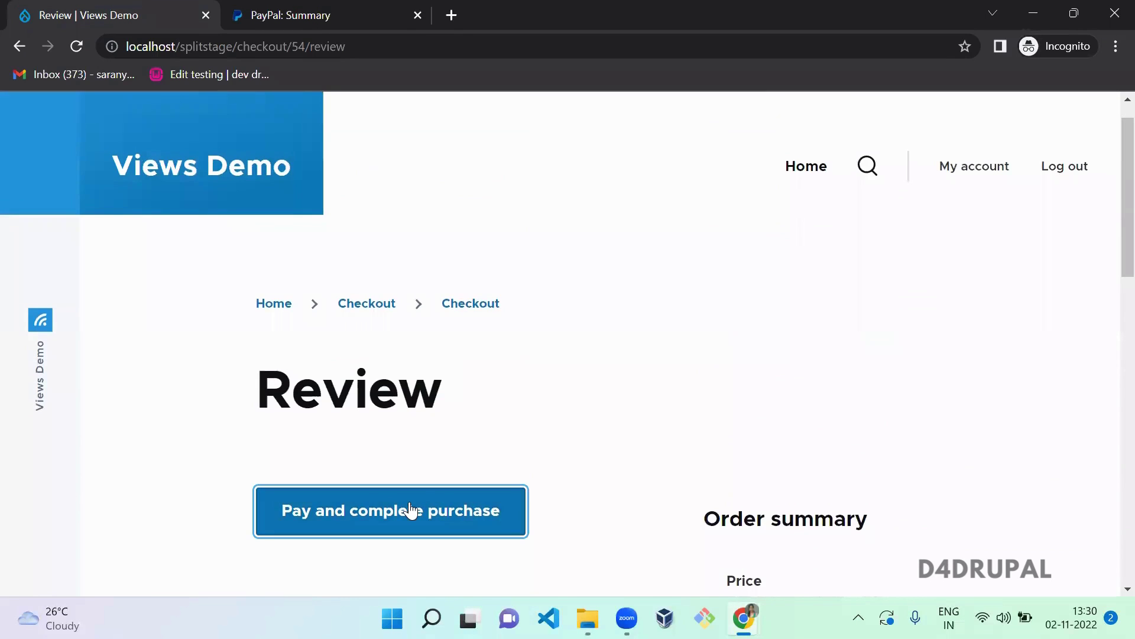
left_click(412, 510)
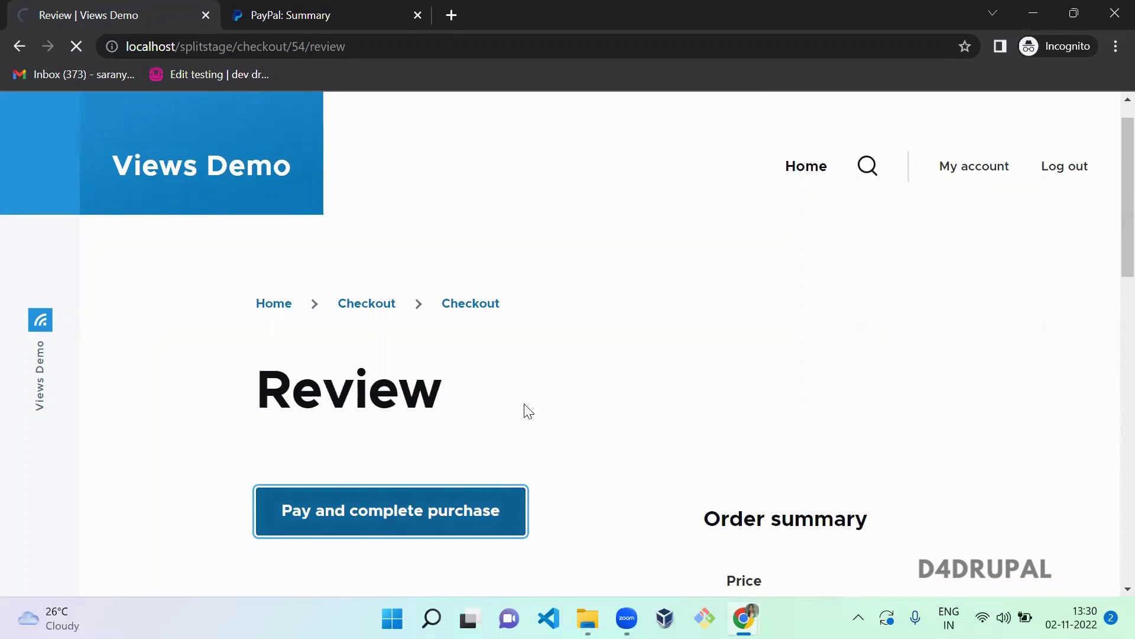
left_click(314, 15)
left_click(65, 14)
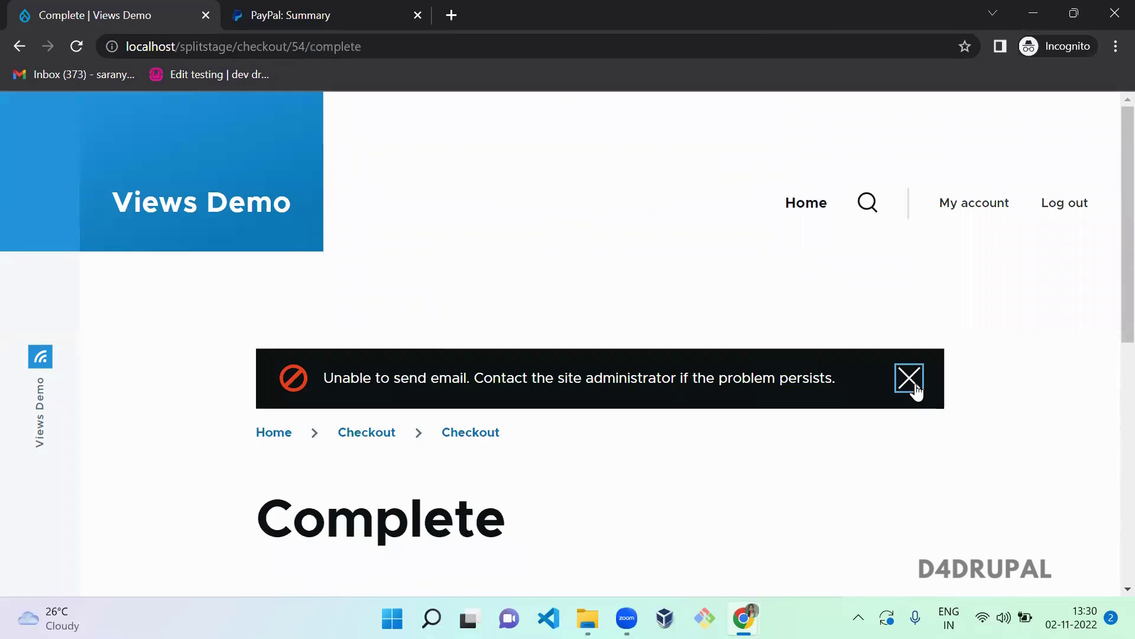
left_click(911, 384)
scroll(482, 280, "down", 3)
- Open sandbox.paypal.com and confirm the $27.52 Test Store payment leaving $4,972.48
key("ctrl+t")
type("payu")
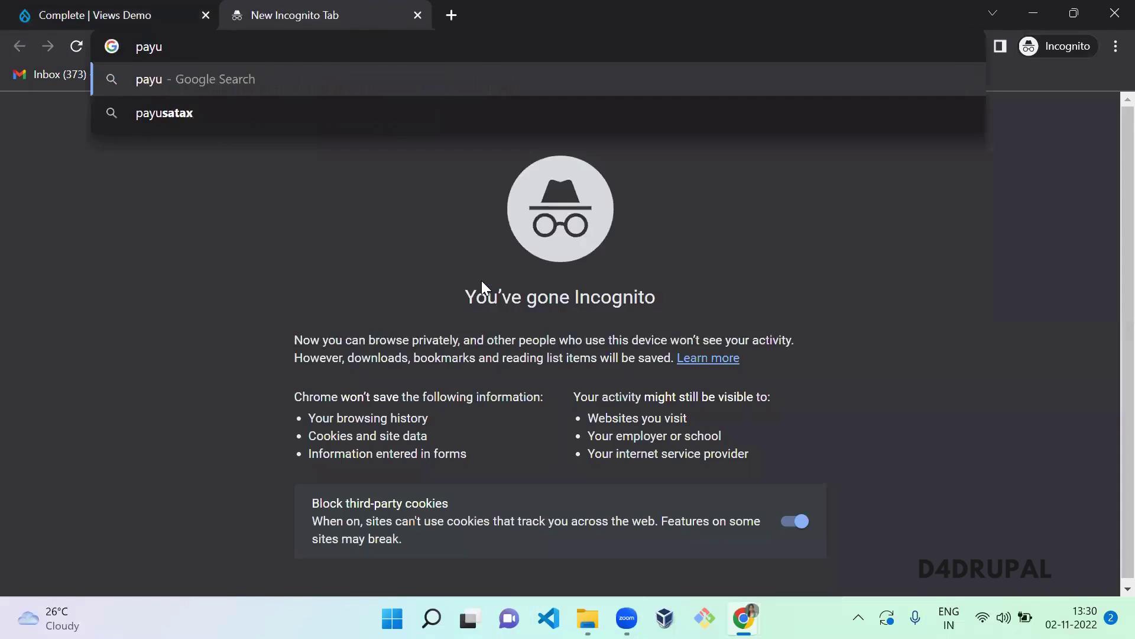
key("BackSpace")
key("BackSpace")
key("BackSpace")
key("BackSpace")
type("sandbox.")
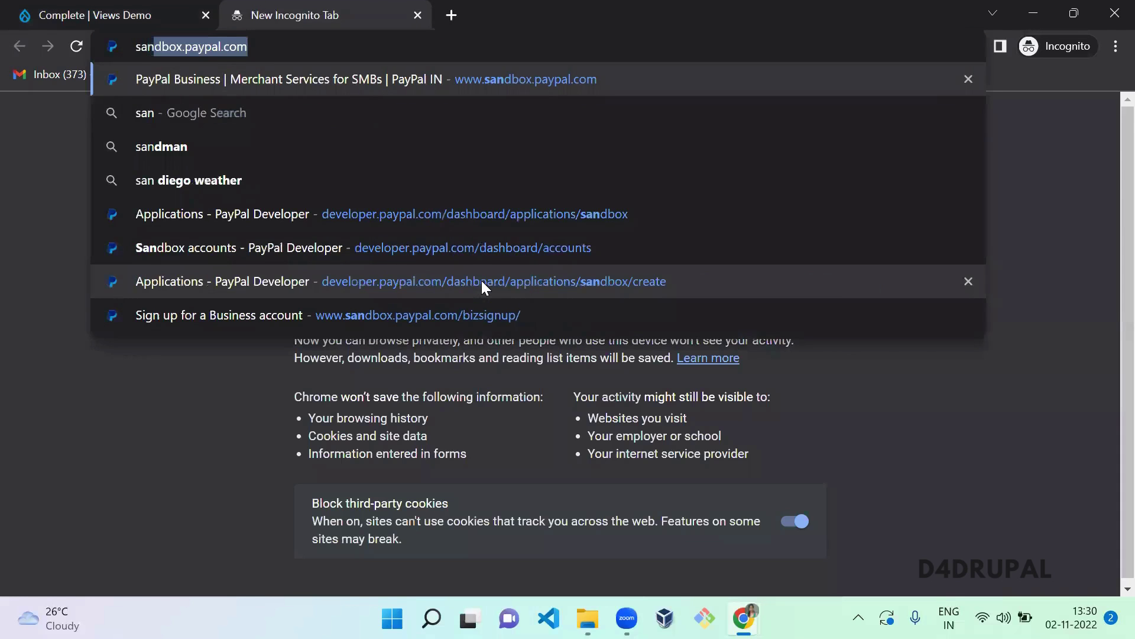
key("Return")
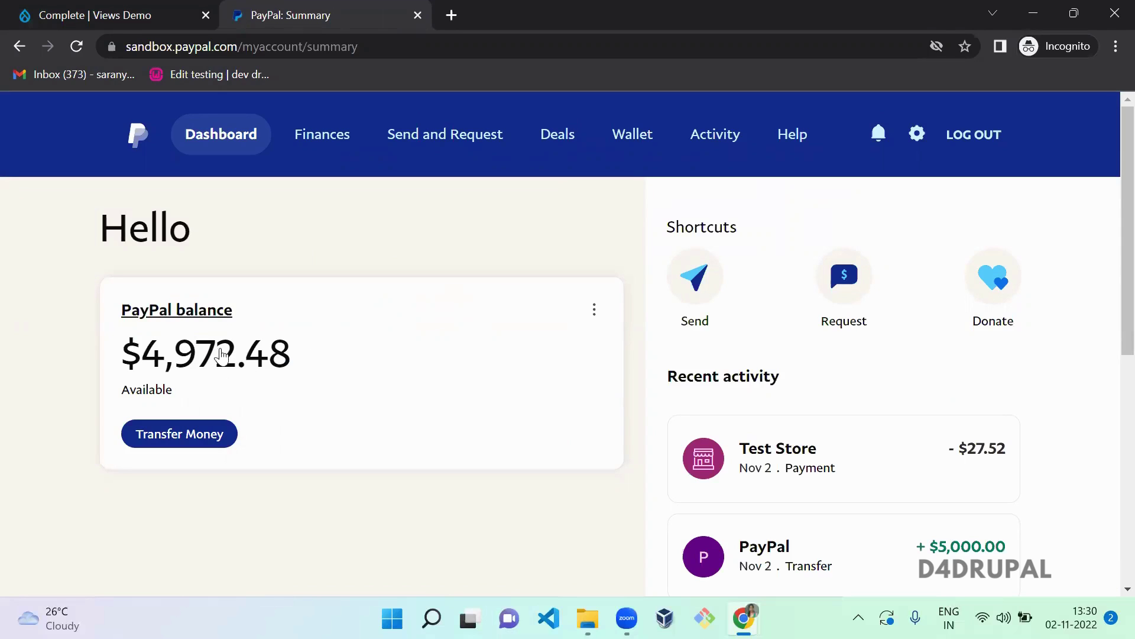
left_click_drag(195, 311, 366, 268)
left_click(366, 268)
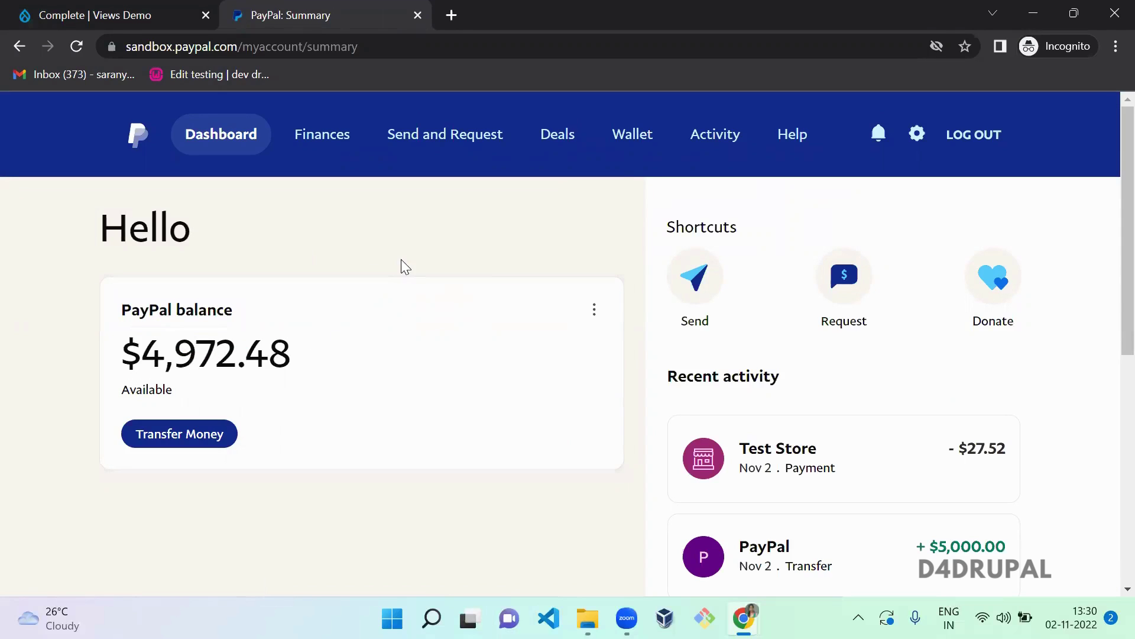
- Log out of the buyer account and open the PayPal sign-in page
left_click(982, 137)
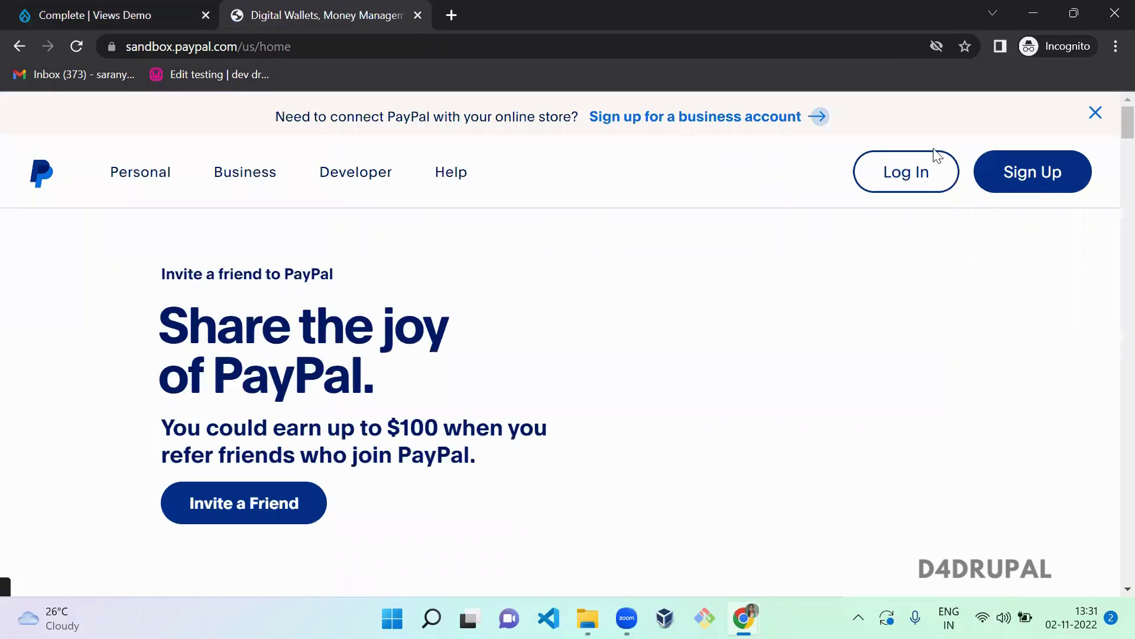
left_click(918, 192)
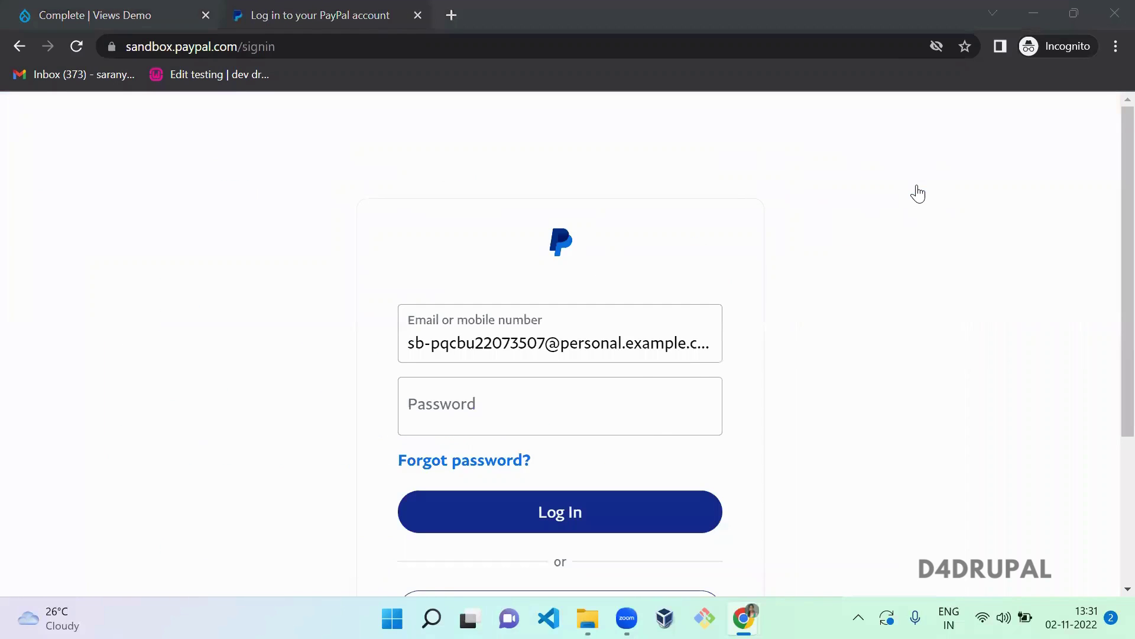
key("alt+Tab")
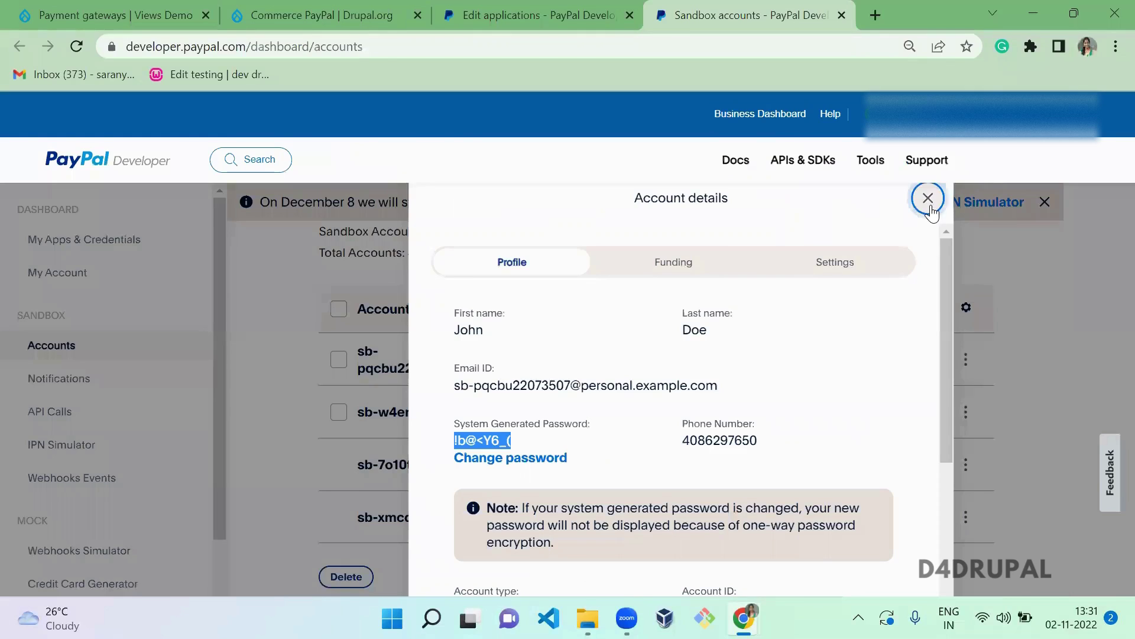
- Open the business sandbox account's details and paste its email into the sign-in form
left_click(927, 198)
left_click(966, 412)
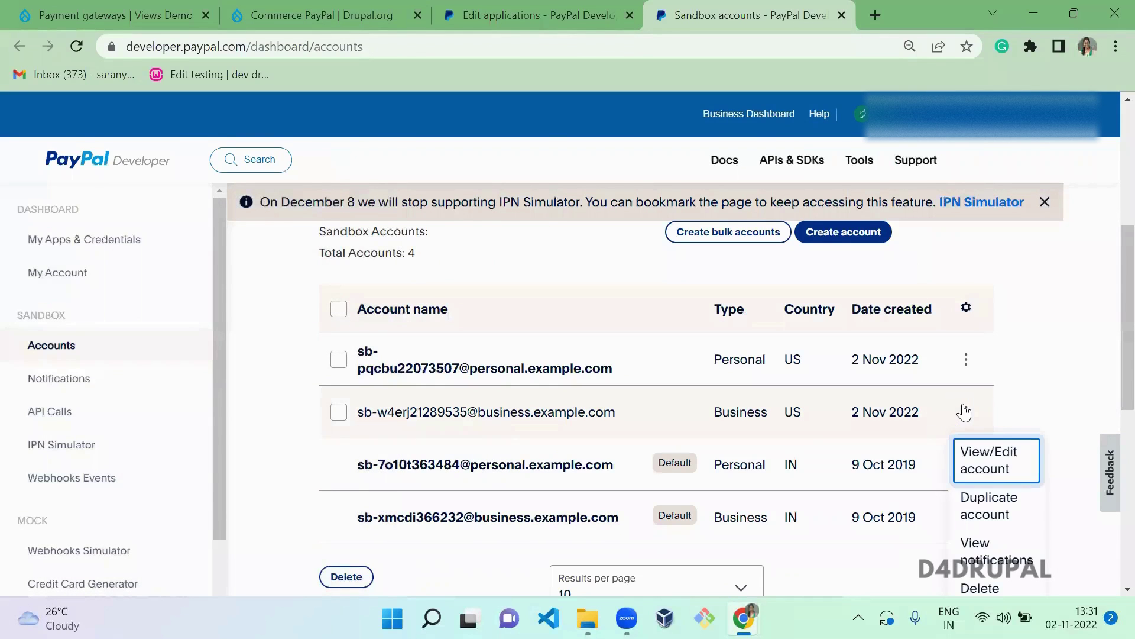
left_click(992, 468)
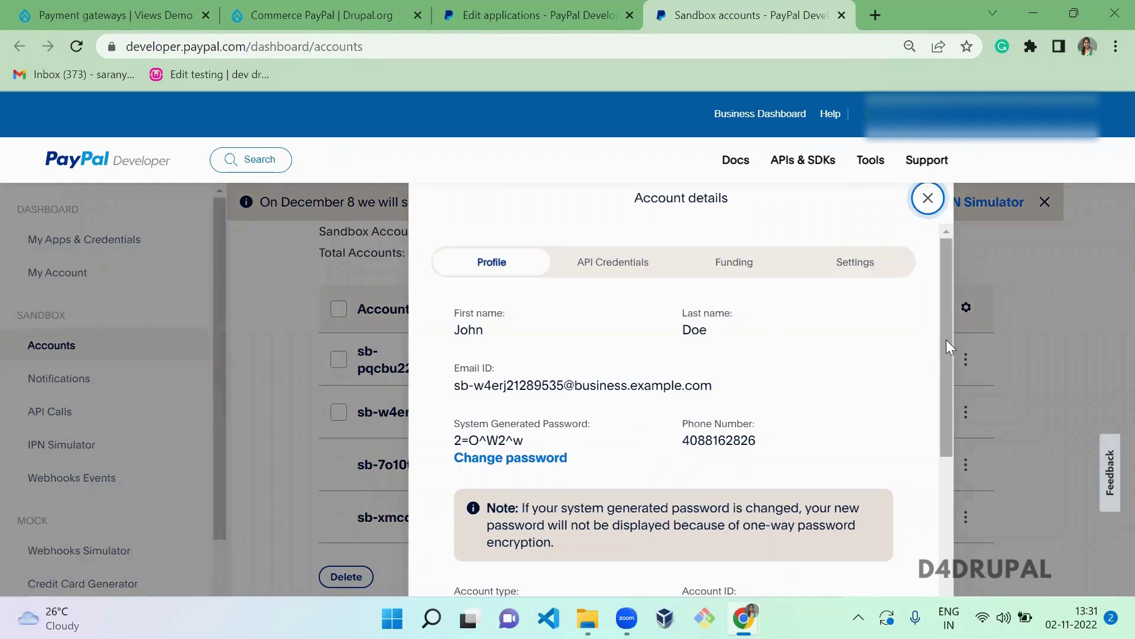
triple_click(643, 386)
key("ctrl+c")
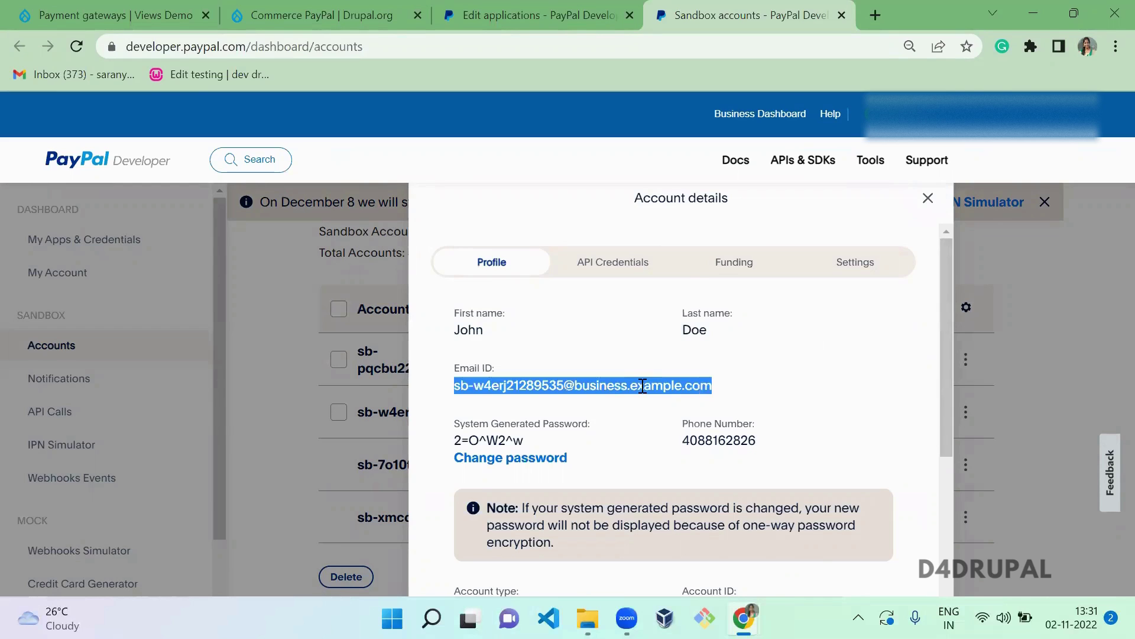
key("alt+Tab")
left_click(545, 340)
key("ctrl+a")
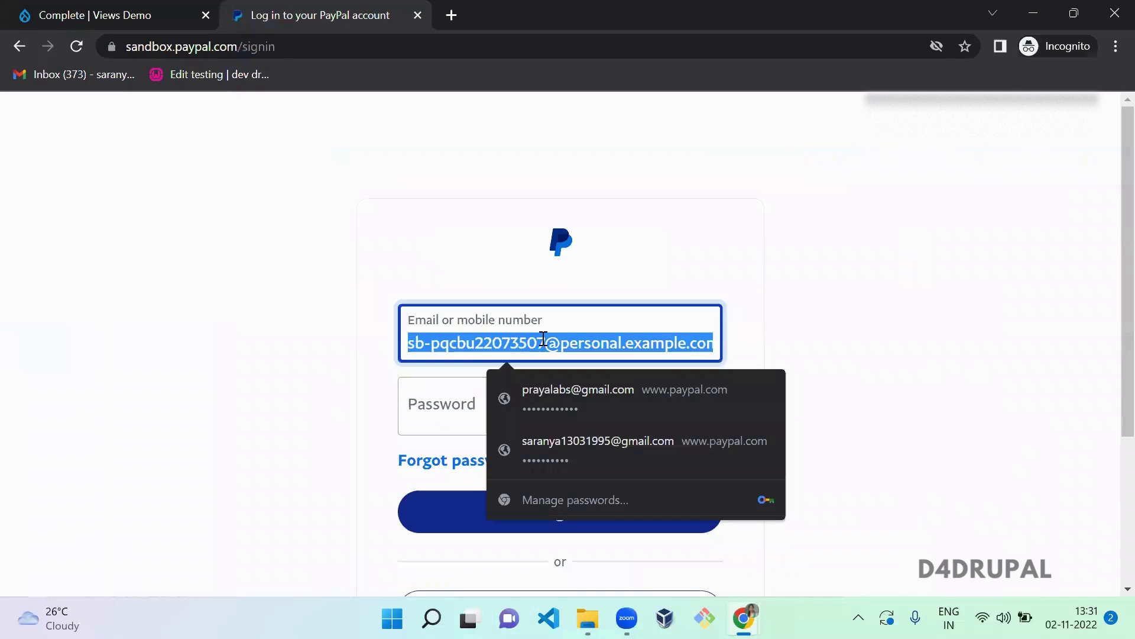
key("ctrl+v")
- Paste the business account's password and log in, showing a $5,052.14 USD balance
key("alt+Tab")
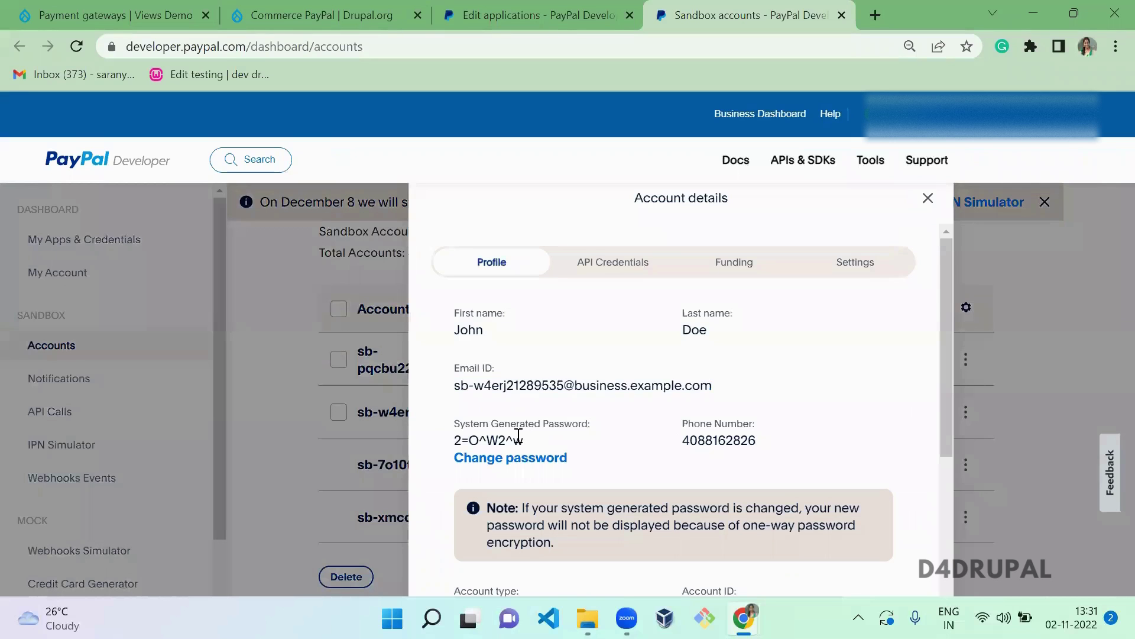
double_click(519, 438)
scroll(519, 438, "down", 4)
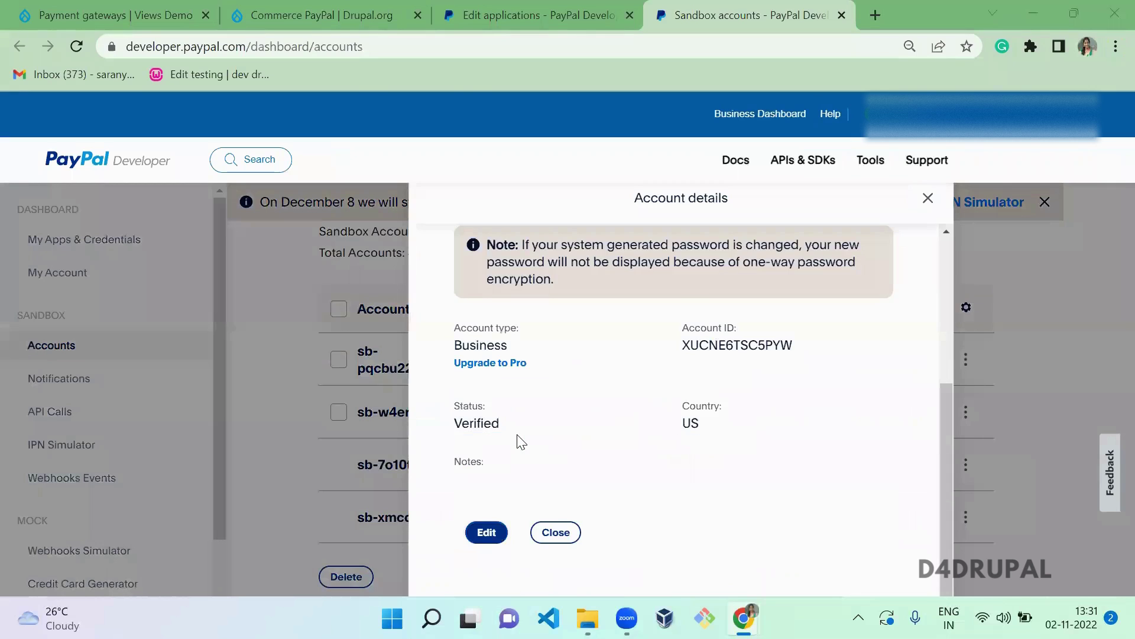
key("alt+Tab")
left_click(492, 408)
key("ctrl+v")
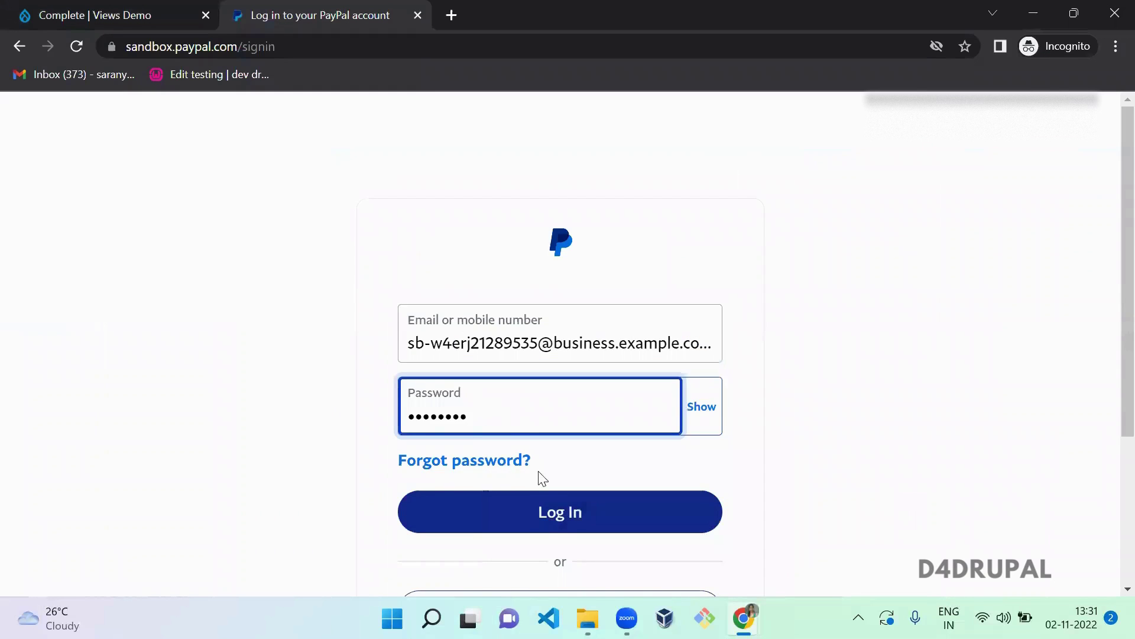
left_click(552, 530)
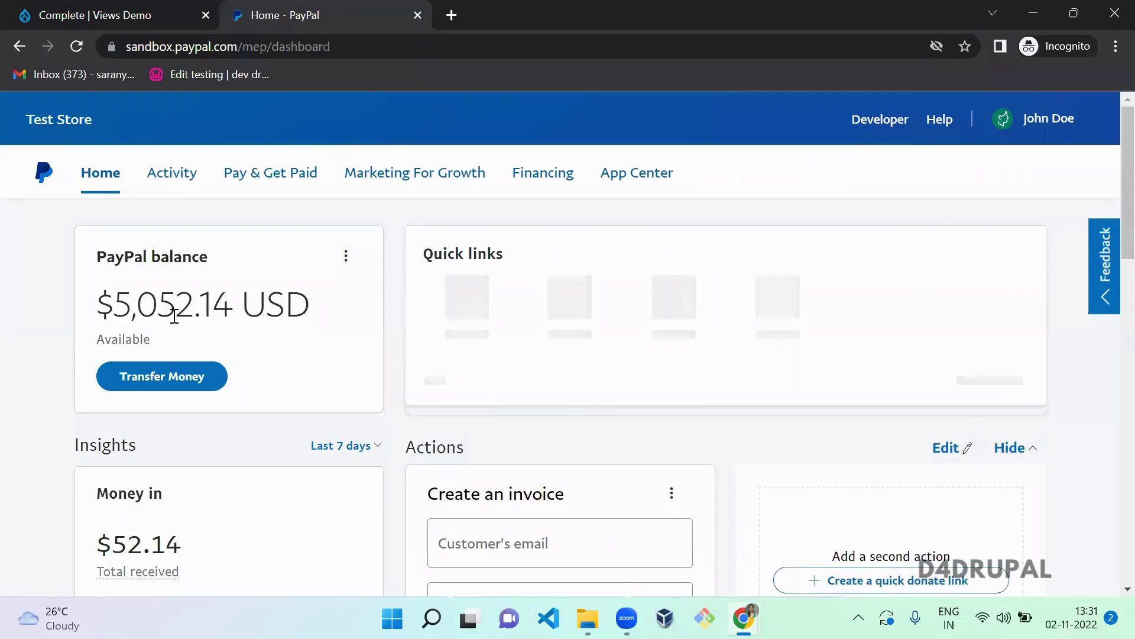
double_click(174, 316)
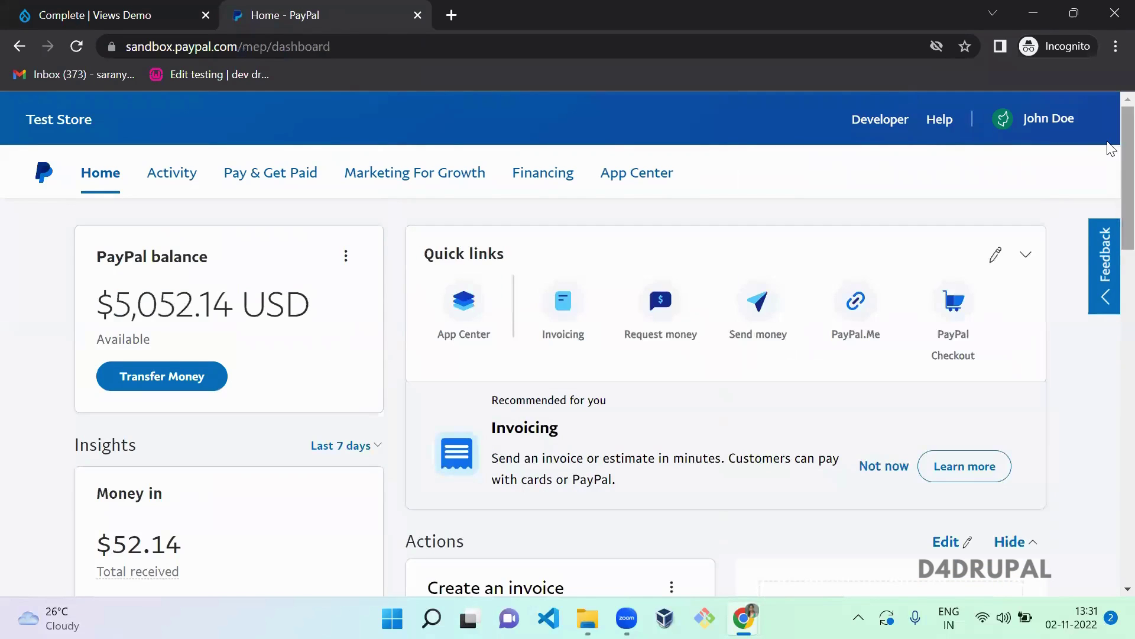